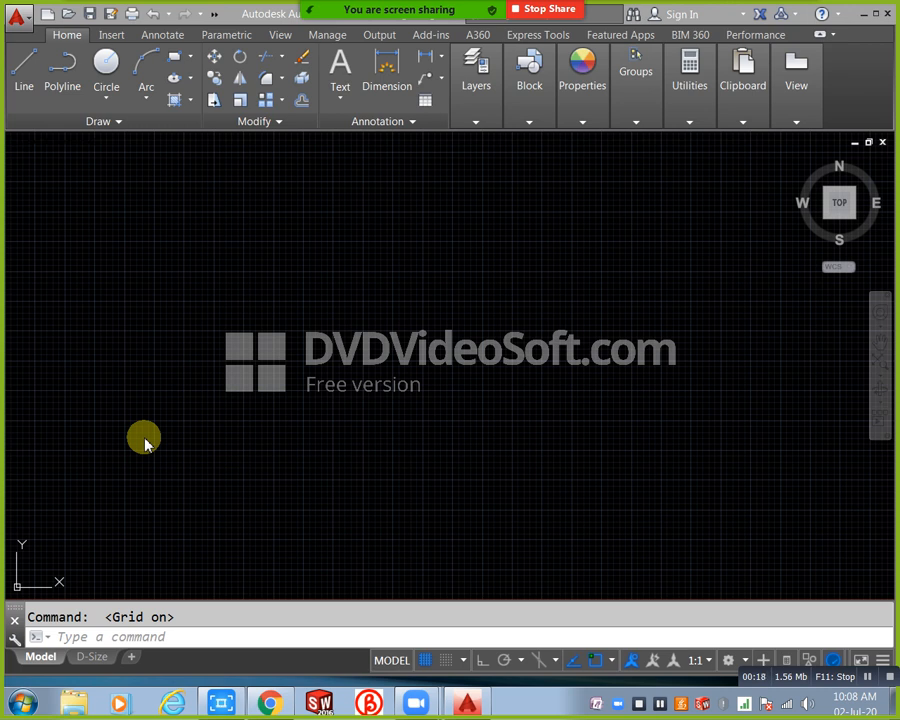
- Open the Help window, search it for "move" and view the MOVE (Command) topic
click(203, 638)
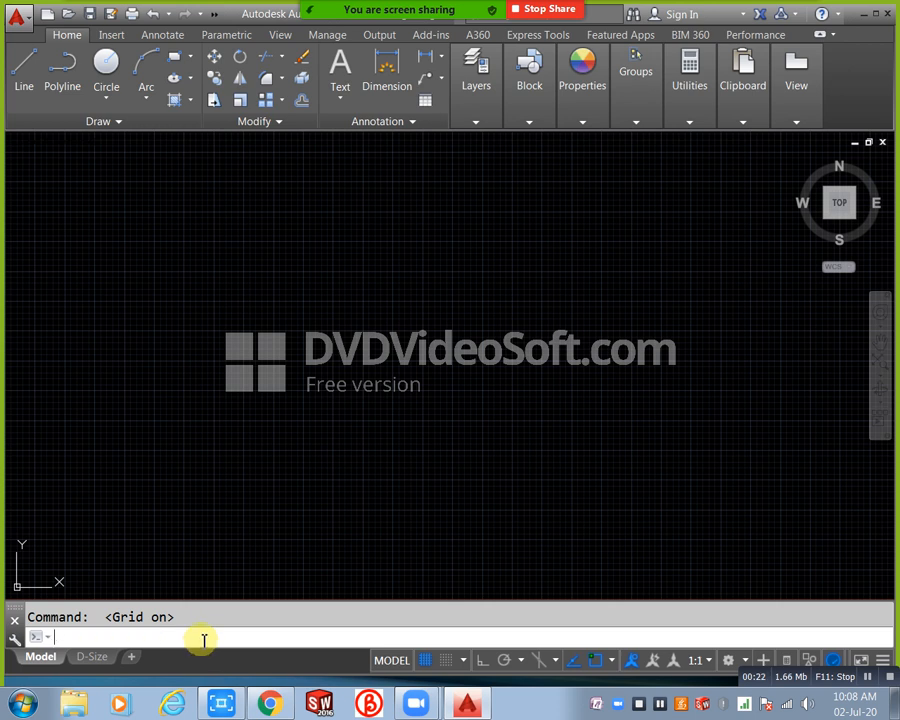
key(F1)
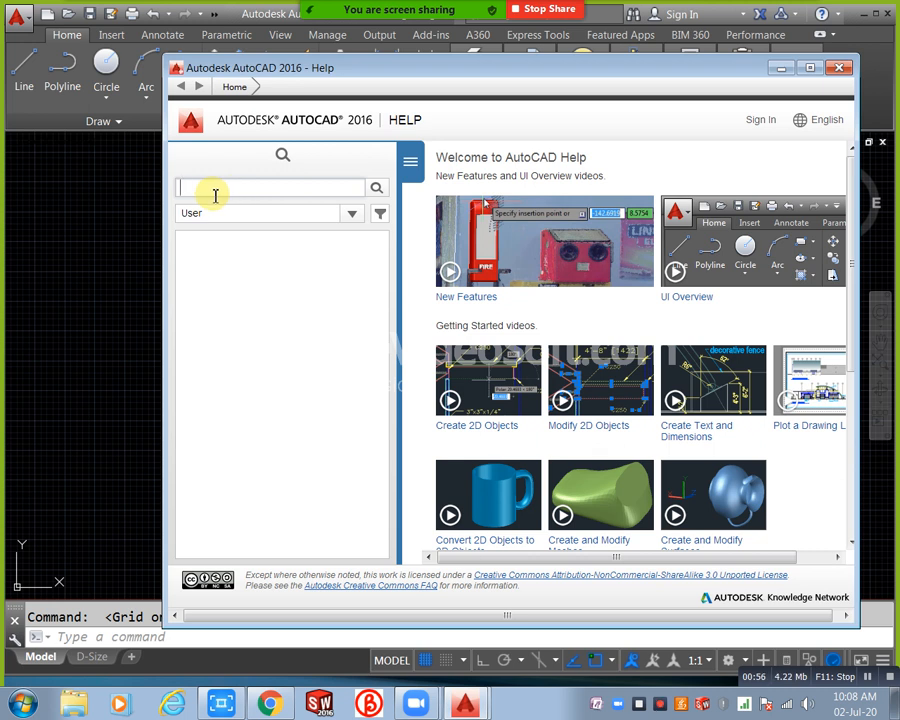
text(move)
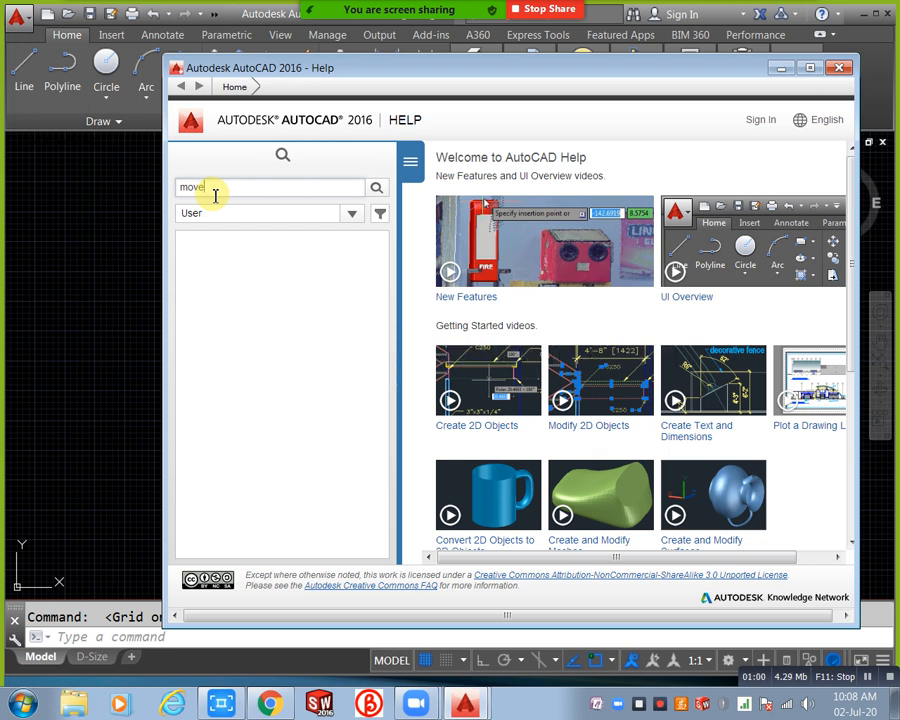
key(Return)
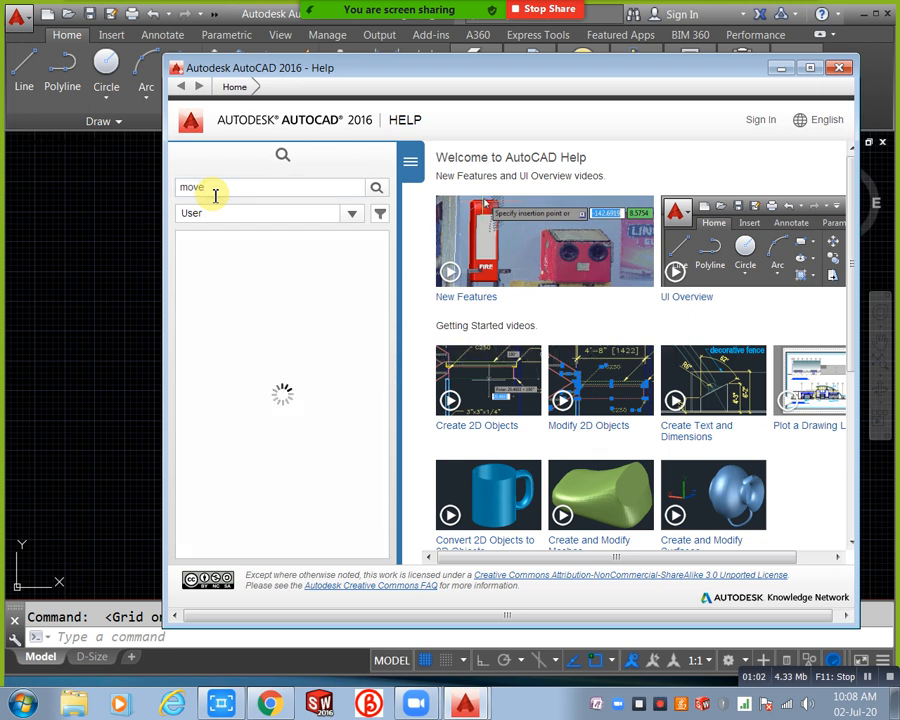
click(210, 290)
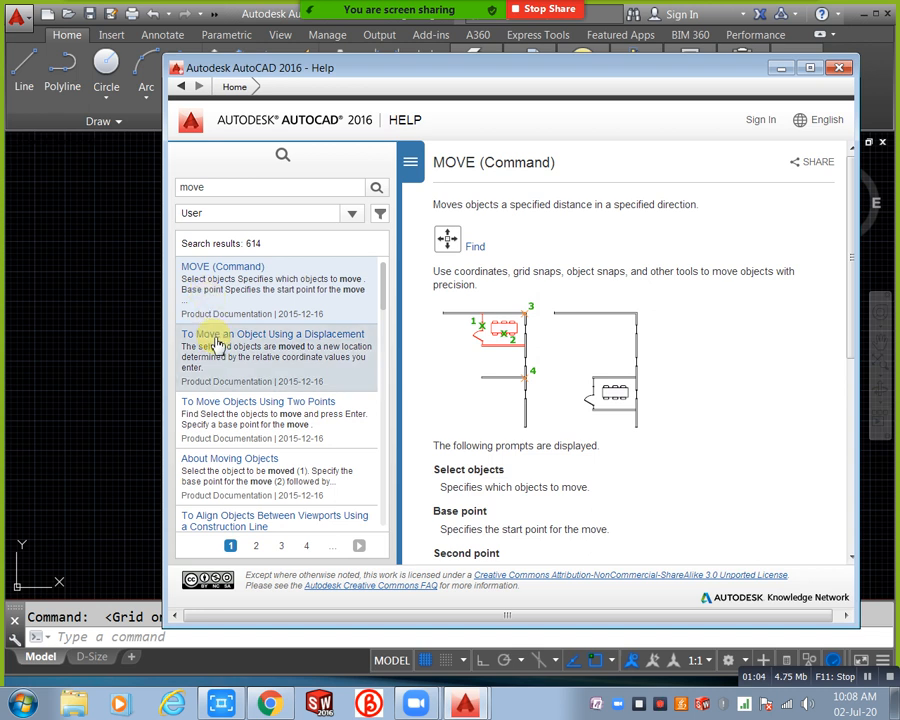
- Replace the Help search term with "f2" and run the search
click(226, 186)
key(BackSpace)
key(BackSpace)
key(BackSpace)
key(BackSpace)
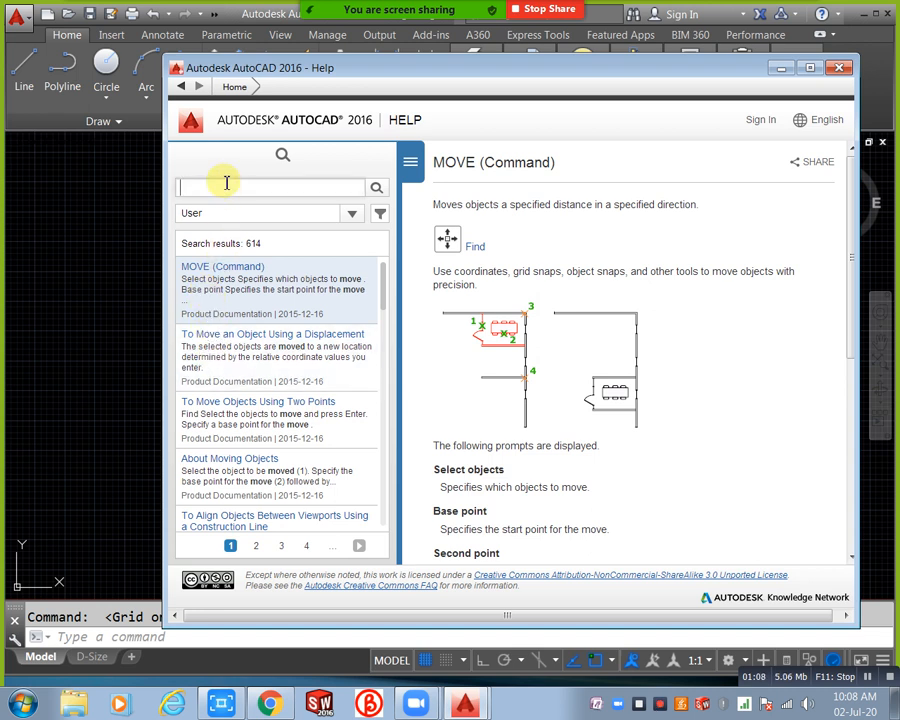
text(f2)
key(Return)
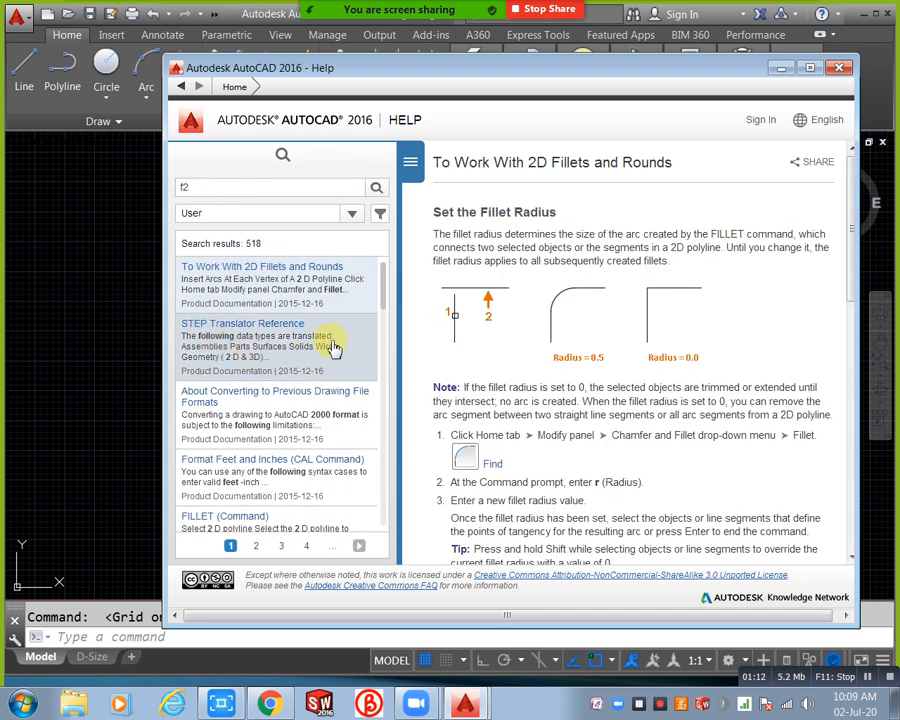
- Search Help for "f" and look through the FAQ topic on finding where a command is located
click(244, 191)
key(BackSpace)
key(BackSpace)
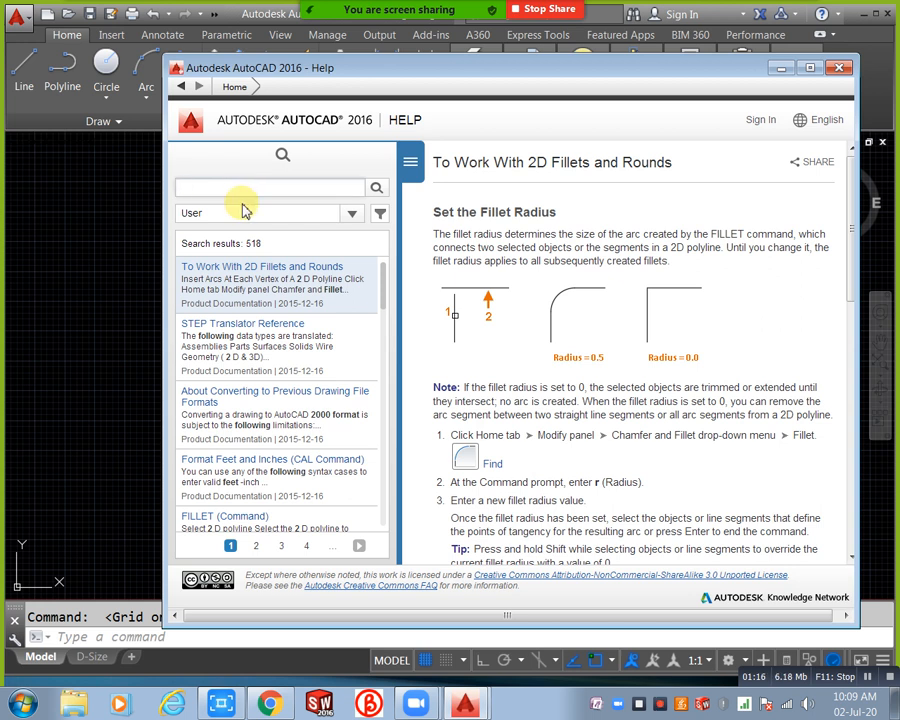
text(f)
key(Return)
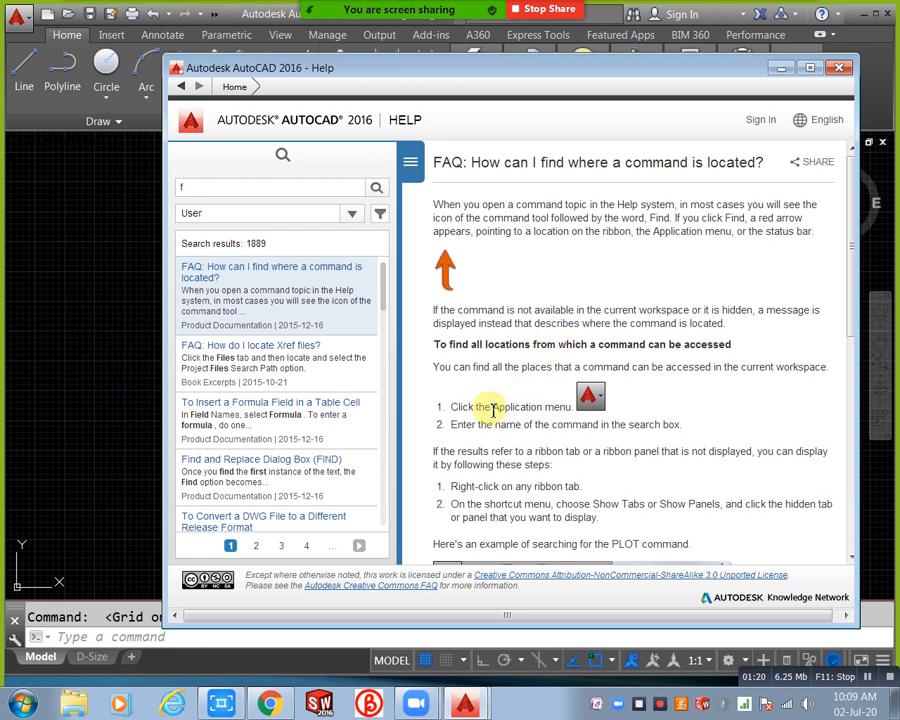
scroll(490, 415, down, 1)
scroll(490, 415, down, 5)
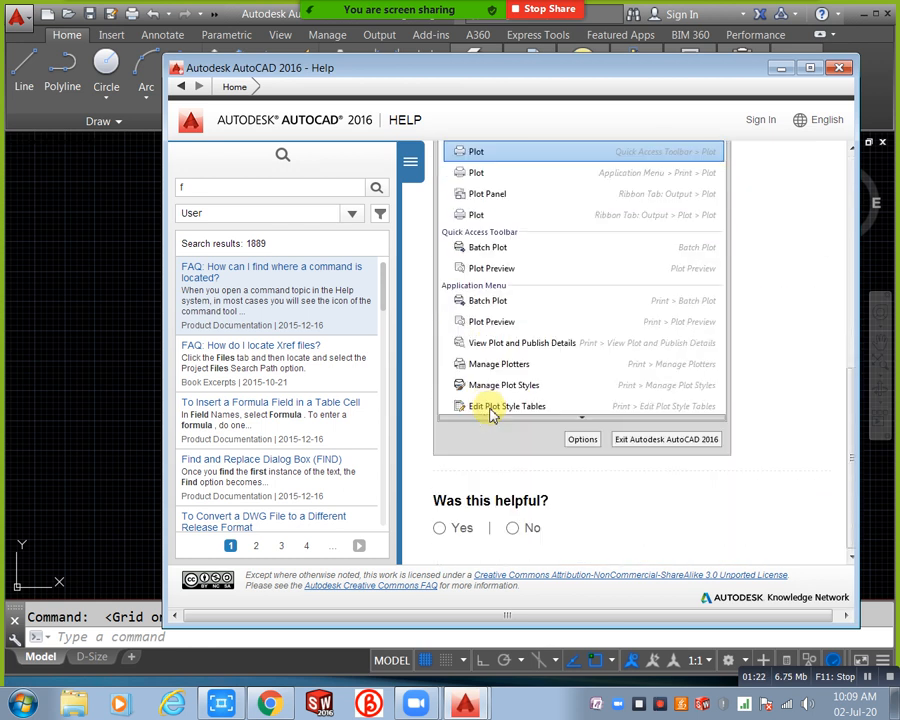
scroll(490, 415, up, 6)
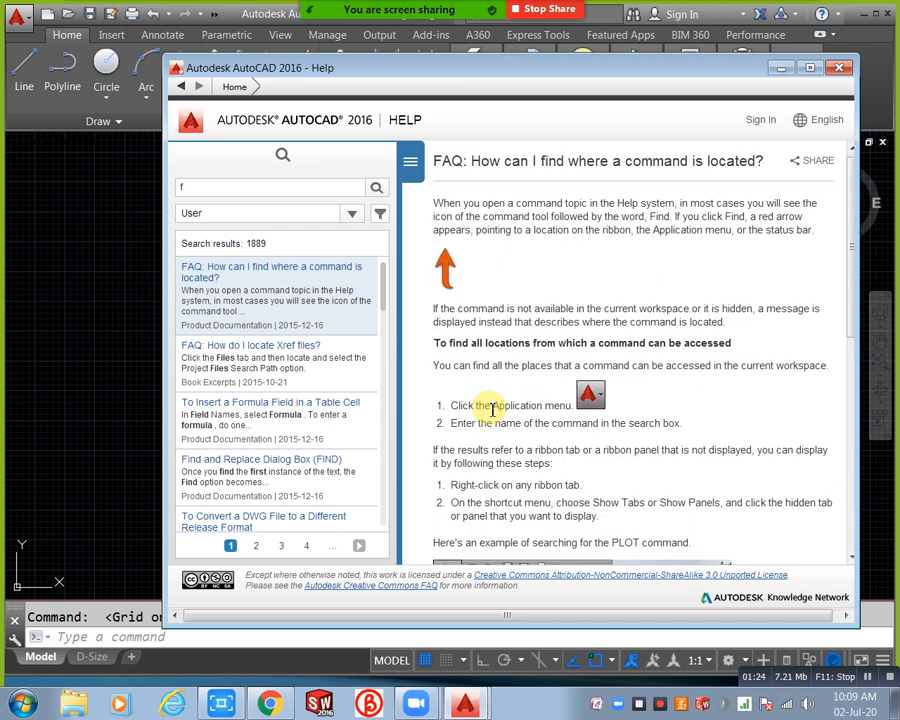
- Search Help for "COPY" and read through the COPY (Command) topic
click(235, 188)
key(BackSpace)
text(COPY)
key(Return)
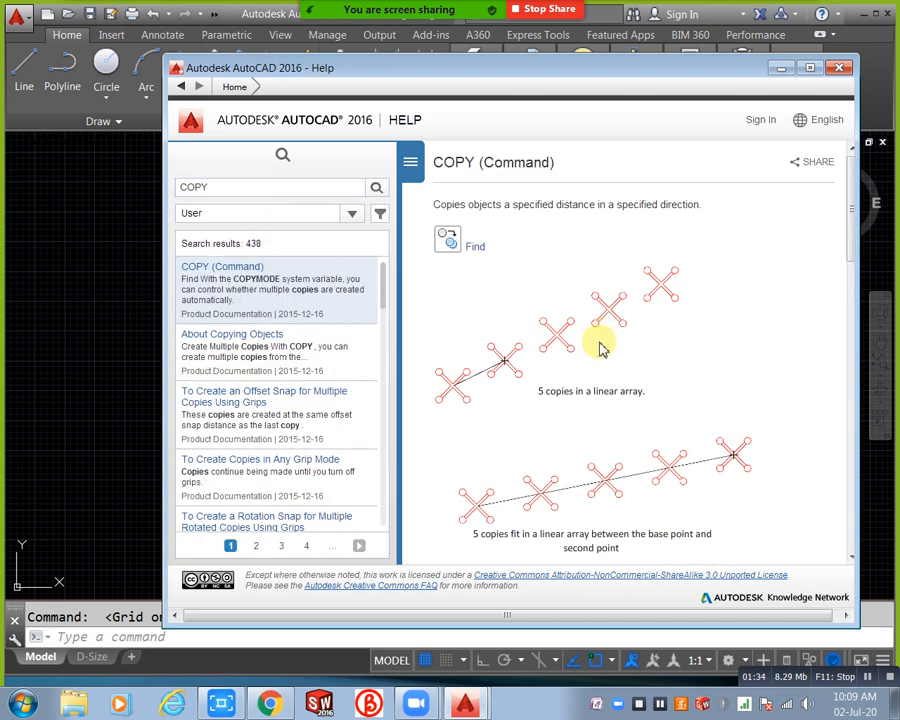
scroll(600, 348, down, 8)
- Search Help for "ARRAY", read through the ARRAY (Command) topic and close the Help window
click(268, 191)
key(BackSpace)
key(BackSpace)
key(BackSpace)
key(BackSpace)
text(ARR)
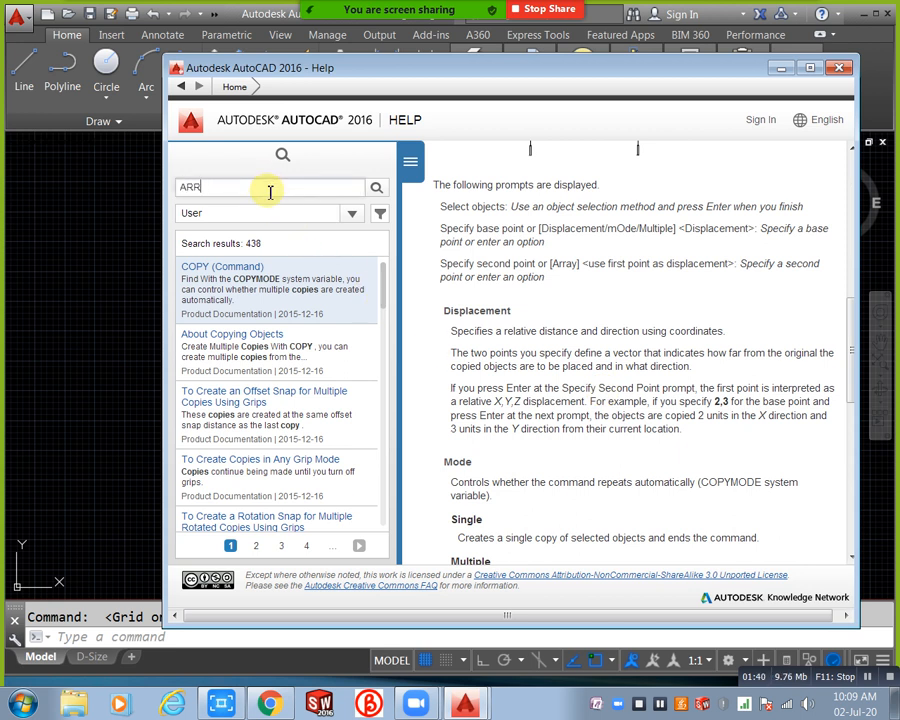
text(AY)
key(Return)
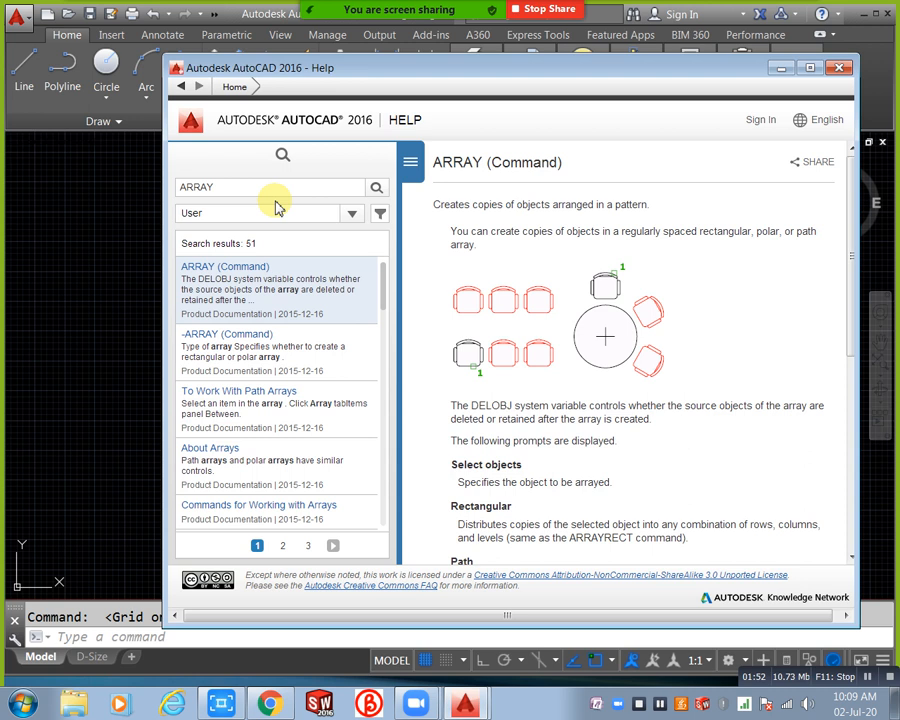
scroll(696, 326, down, 3)
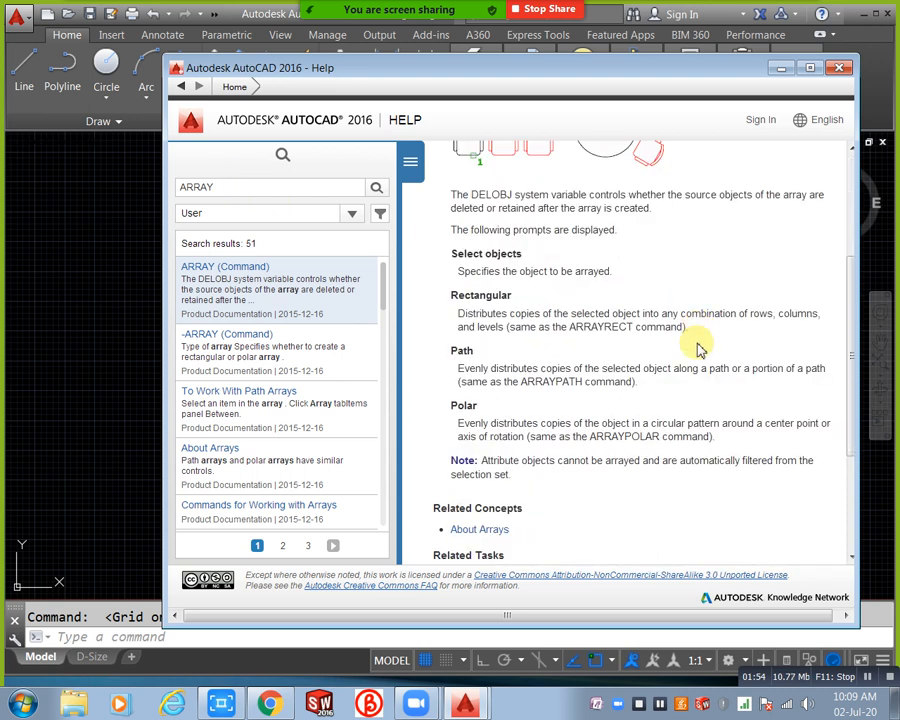
scroll(698, 348, down, 3)
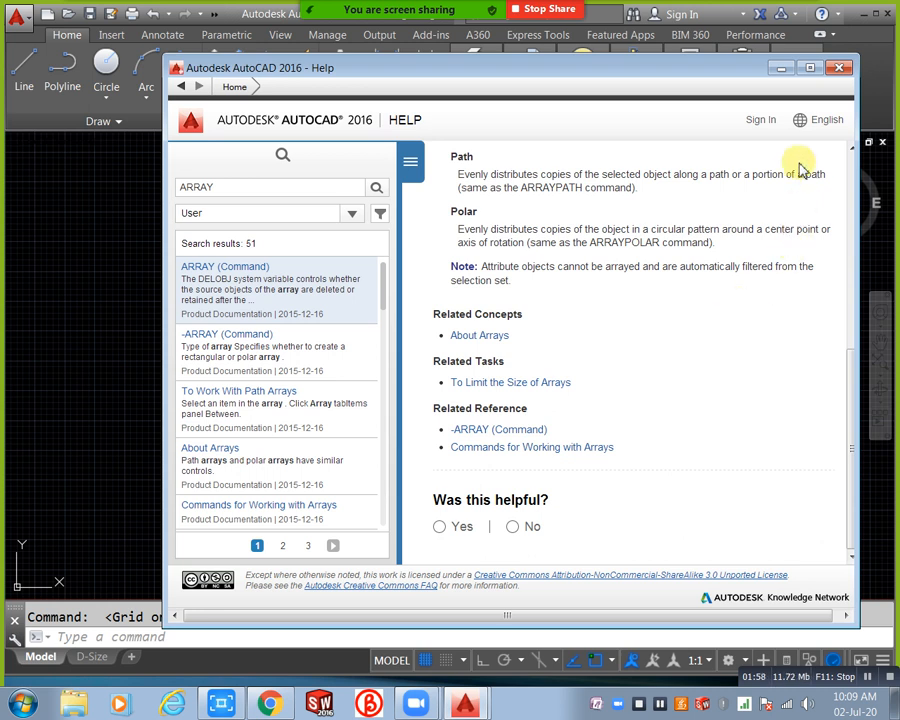
click(839, 70)
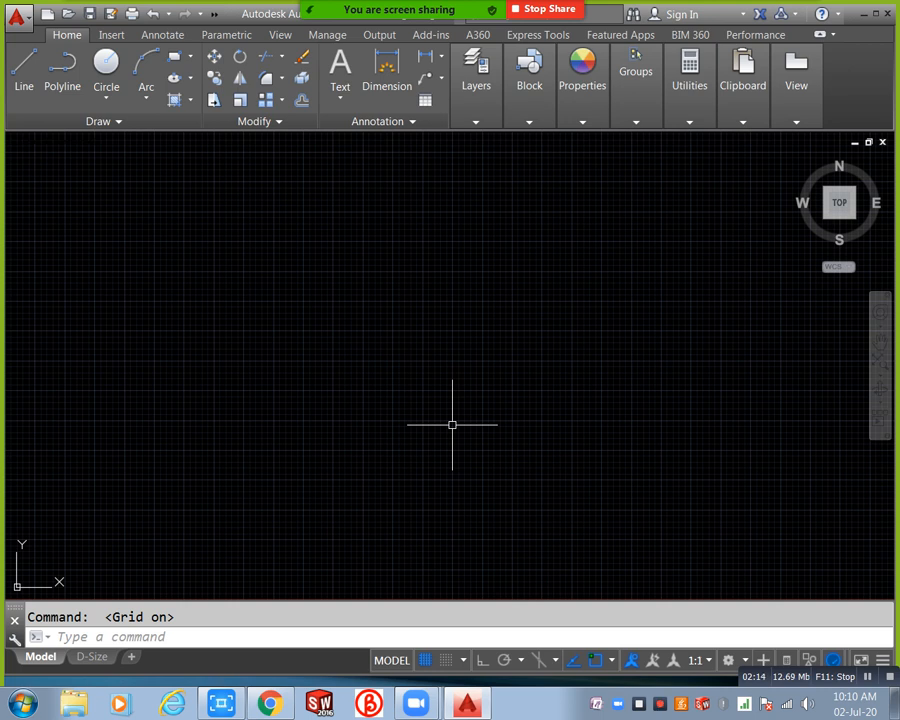
- Draw a parallelogram with the Line command through the points 0,0, 10,10, 20,10, 10,0 and back to 0,0
mouse_move(320, 453)
middle_down()
mouse_move(320, 408)
mouse_move(508, 284)
middle_up()
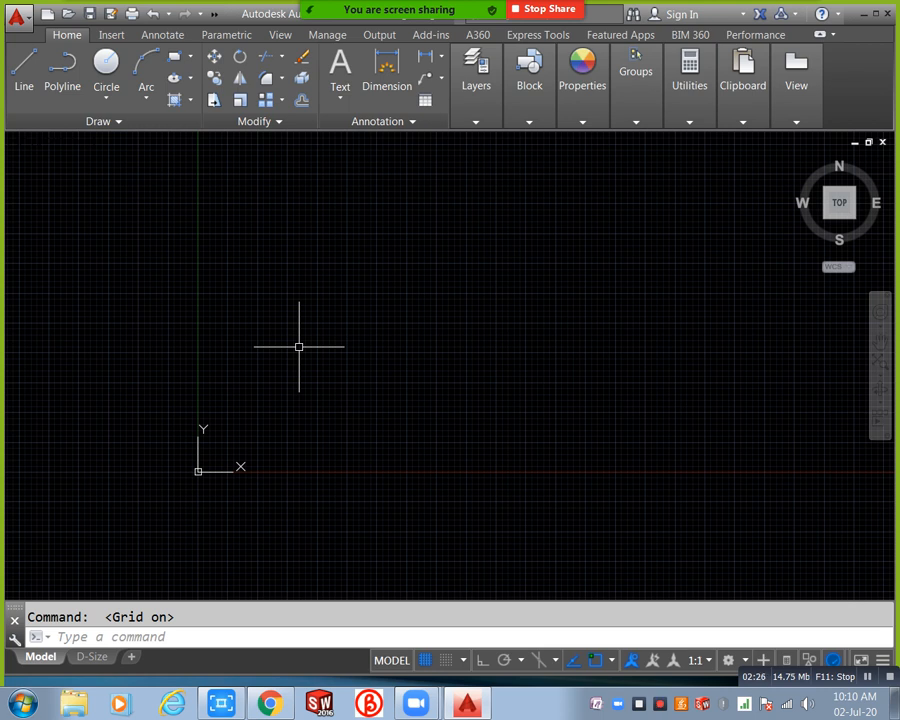
text(l)
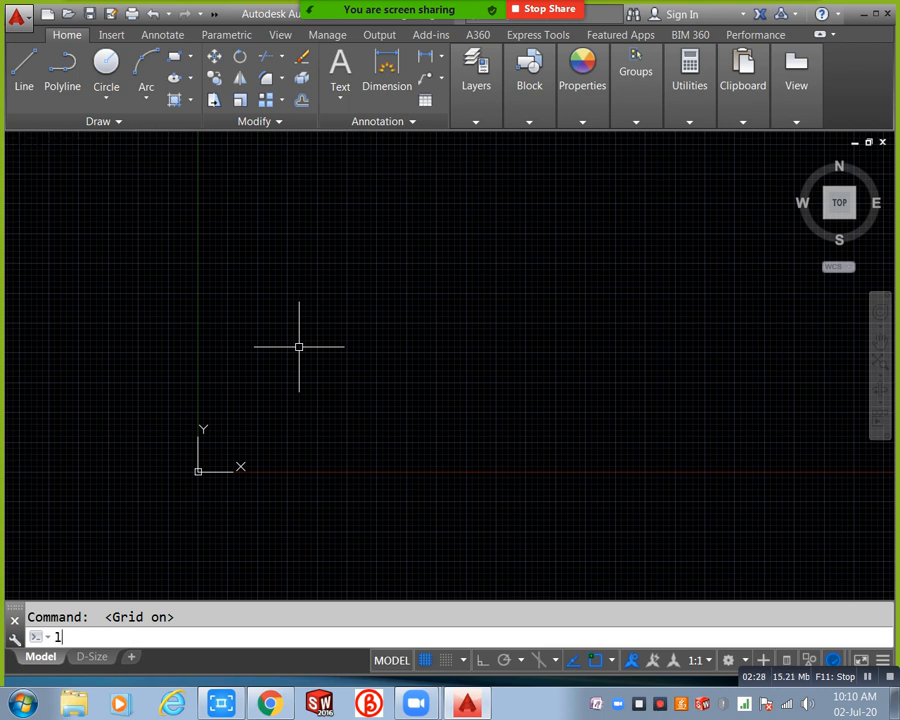
key(Return)
text(0,0)
key(Return)
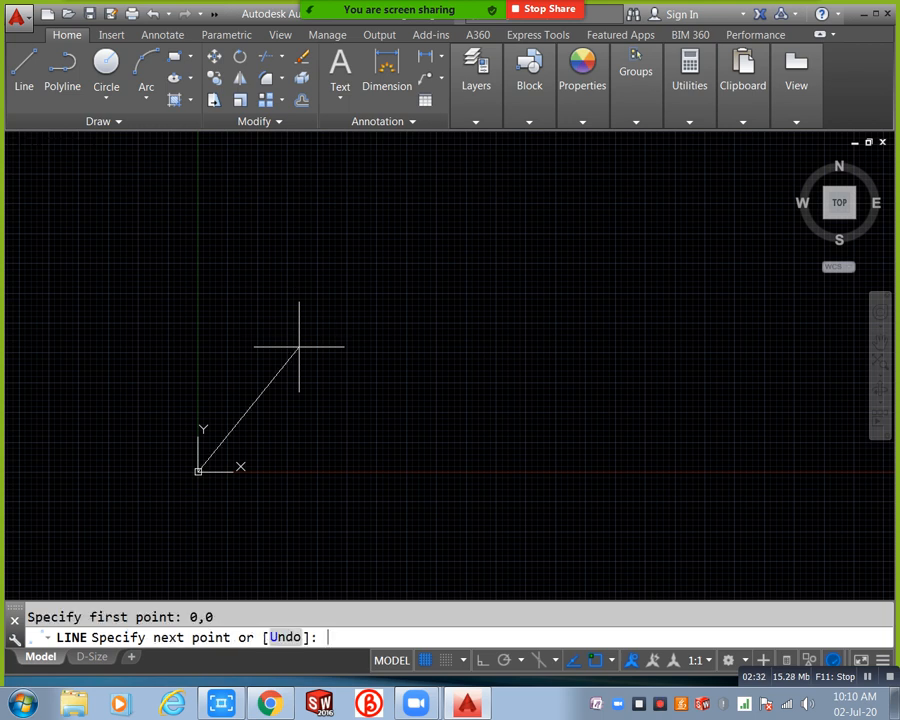
text(10,10)
key(Return)
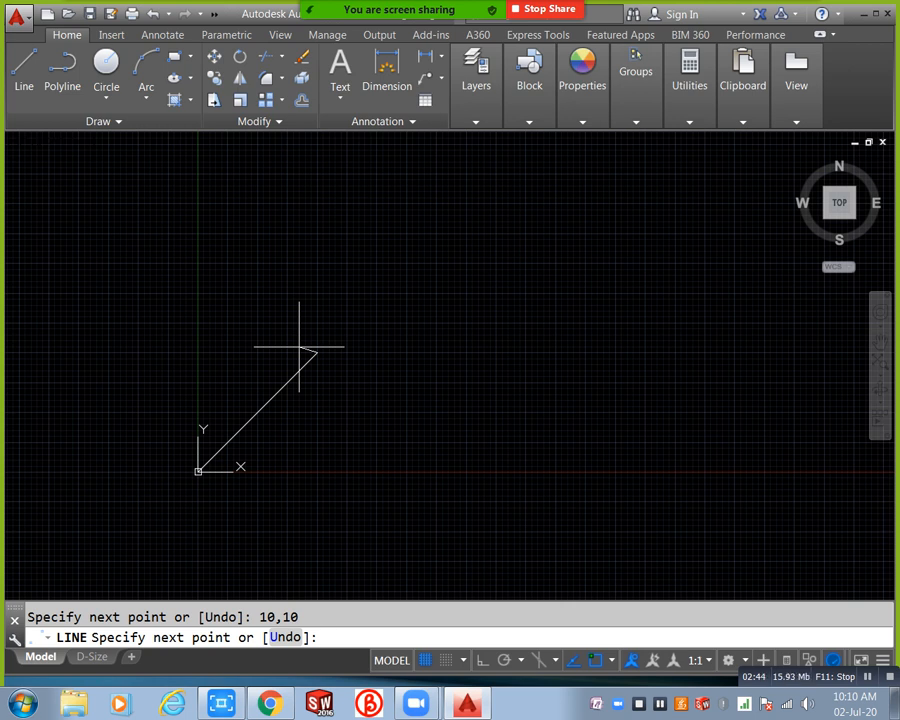
text(20,10)
key(Return)
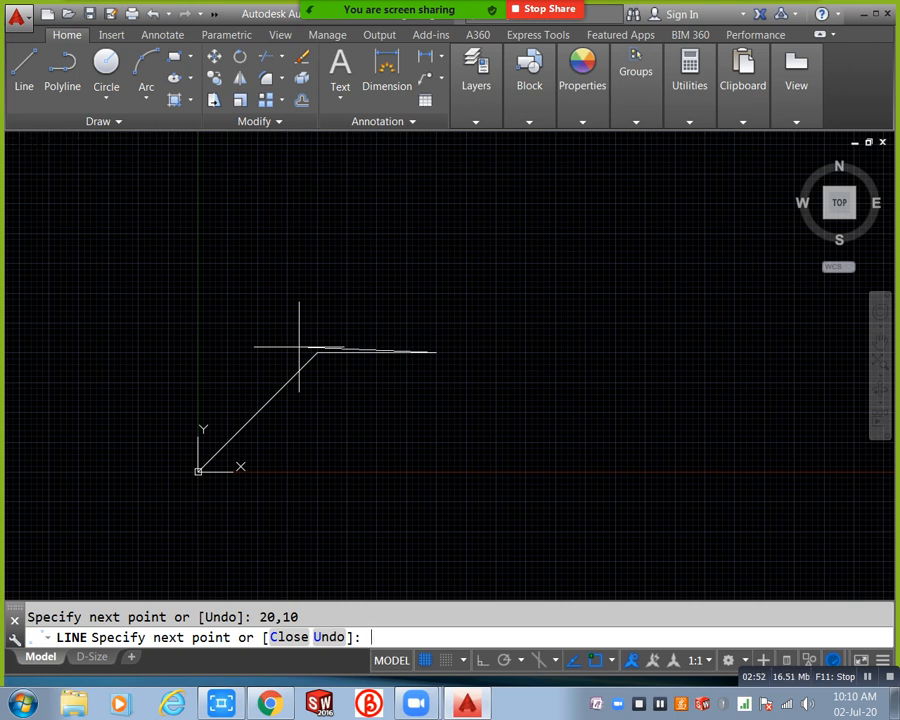
text(10,0)
key(Return)
text(0,0)
key(Return)
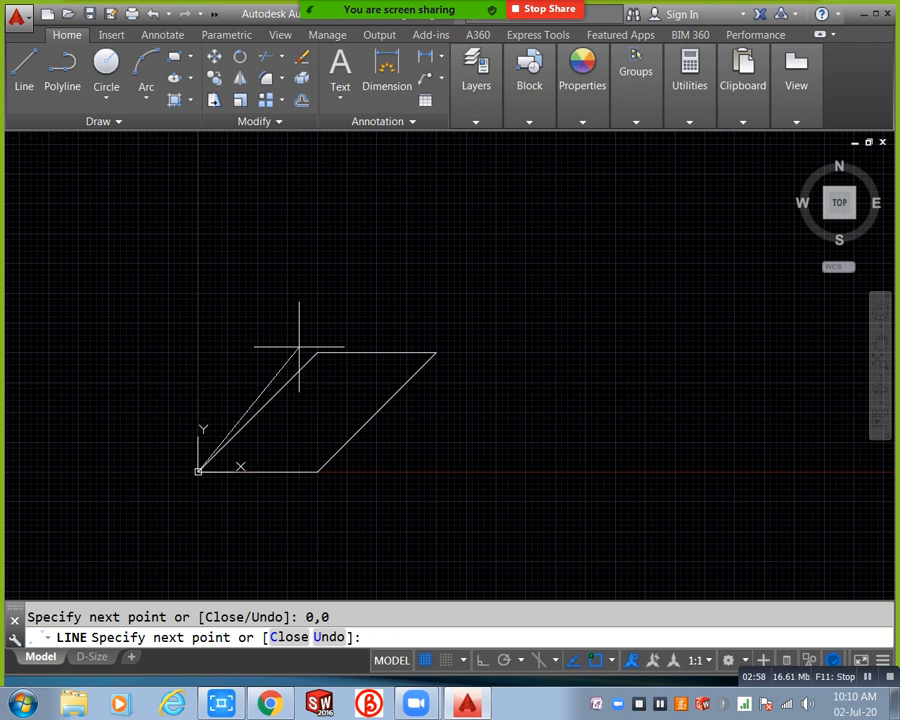
key(Escape)
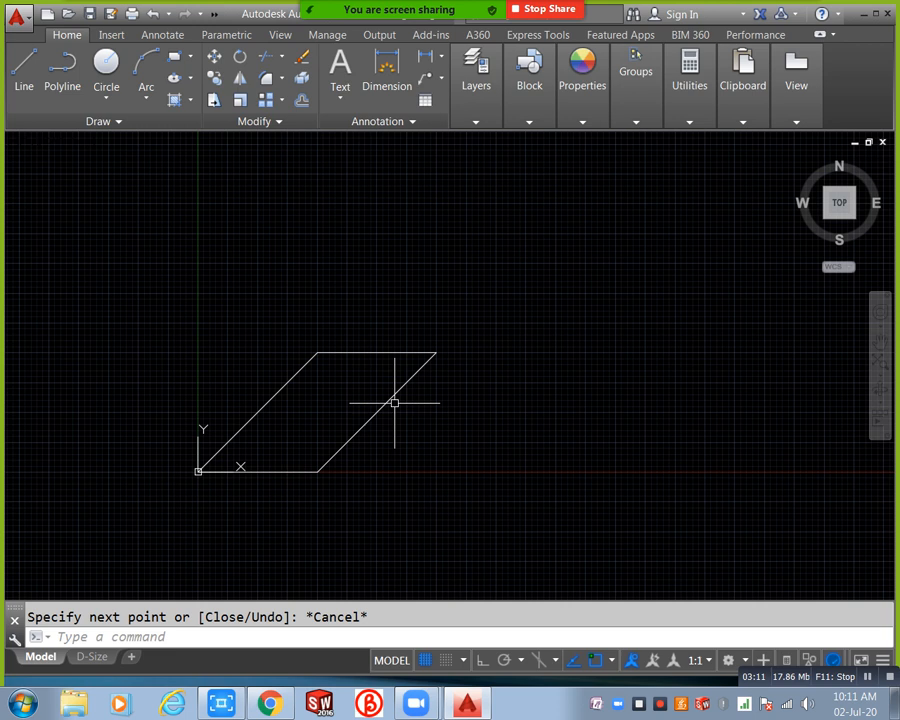
- Review the history of the entered line coordinates in the separate text window and close it
key(F2)
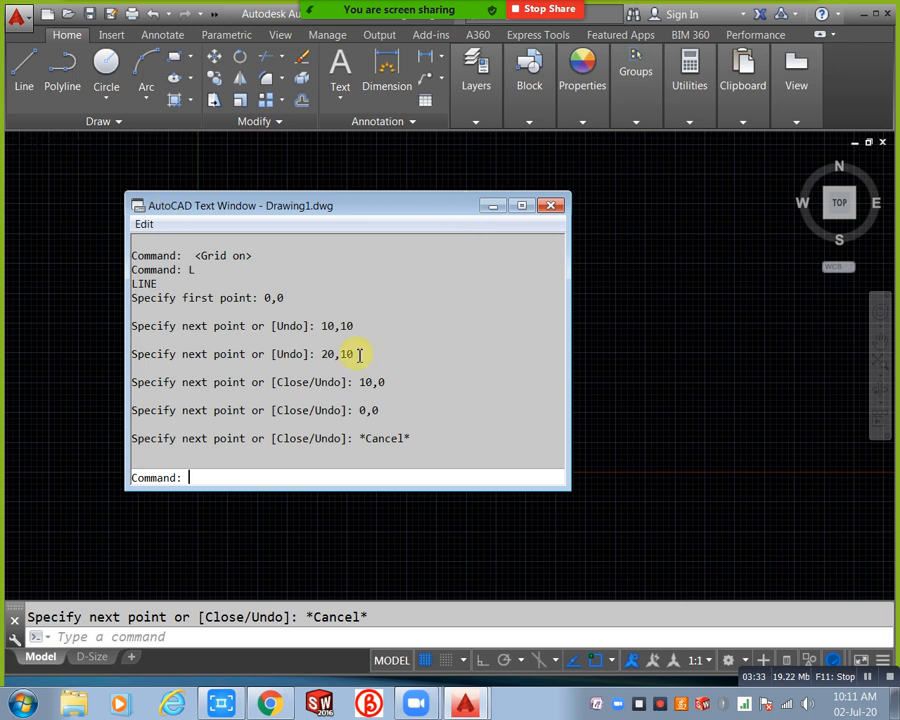
click(550, 207)
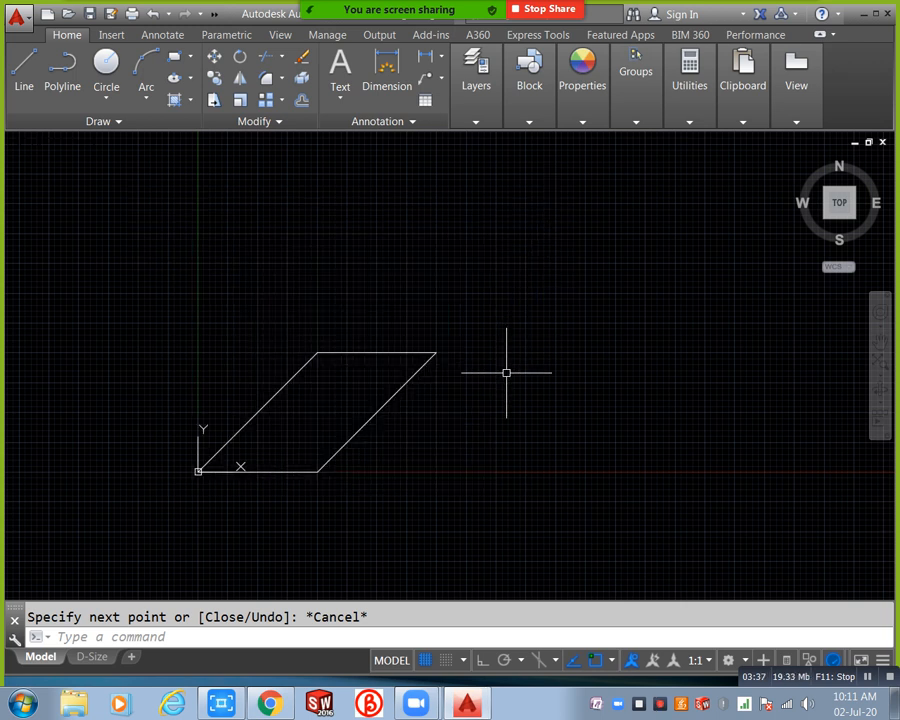
- Select all four lines of the parallelogram with a crossing window and delete them
click(490, 522)
click(123, 293)
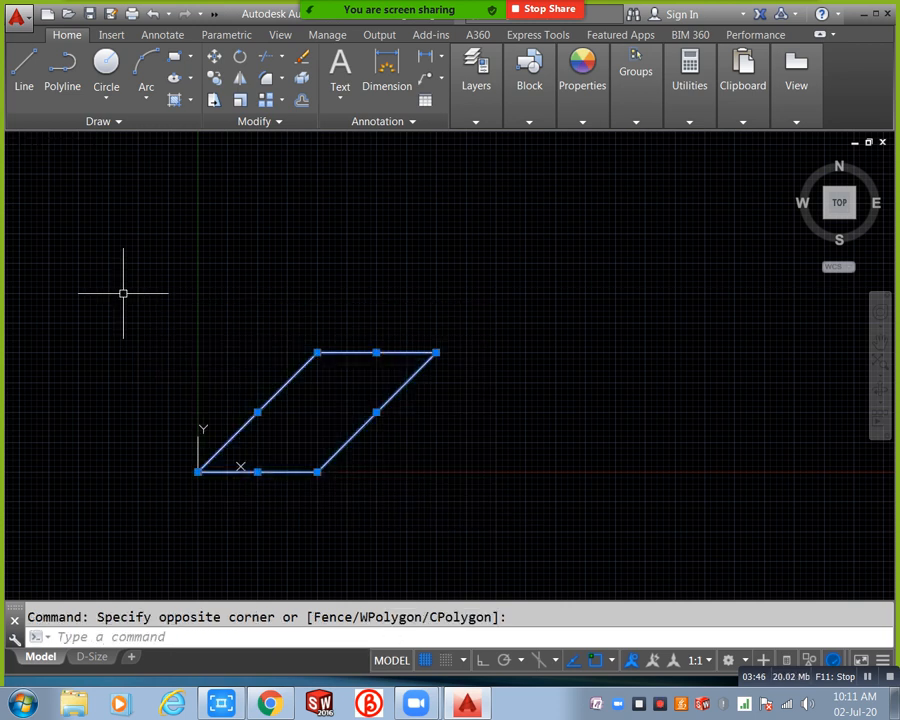
key(Delete)
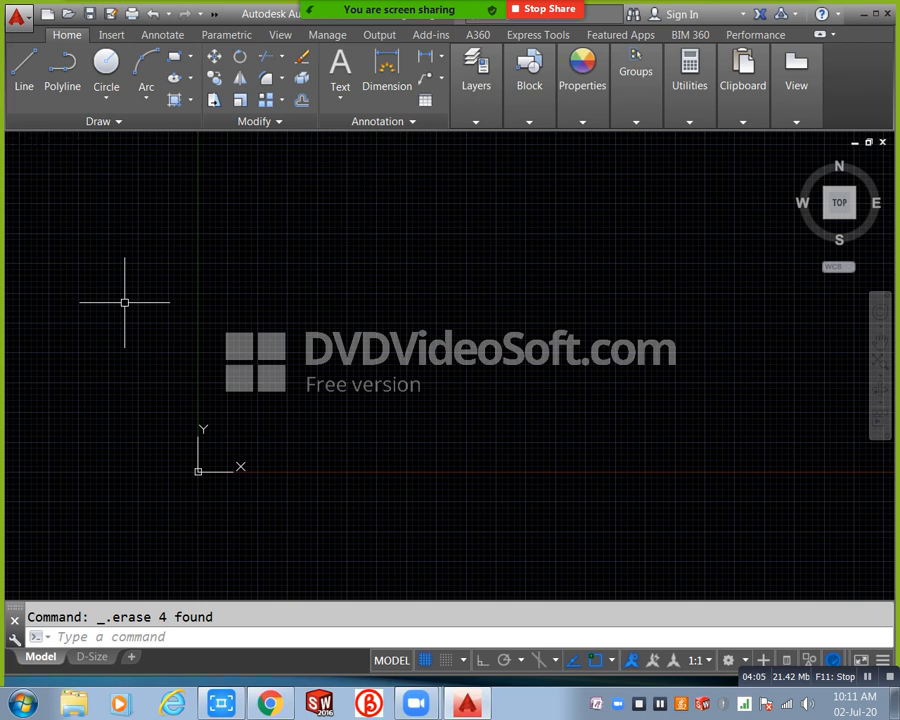
- Draw a single horizontal line above the X axis with Ortho mode turned on
text(l)
key(Return)
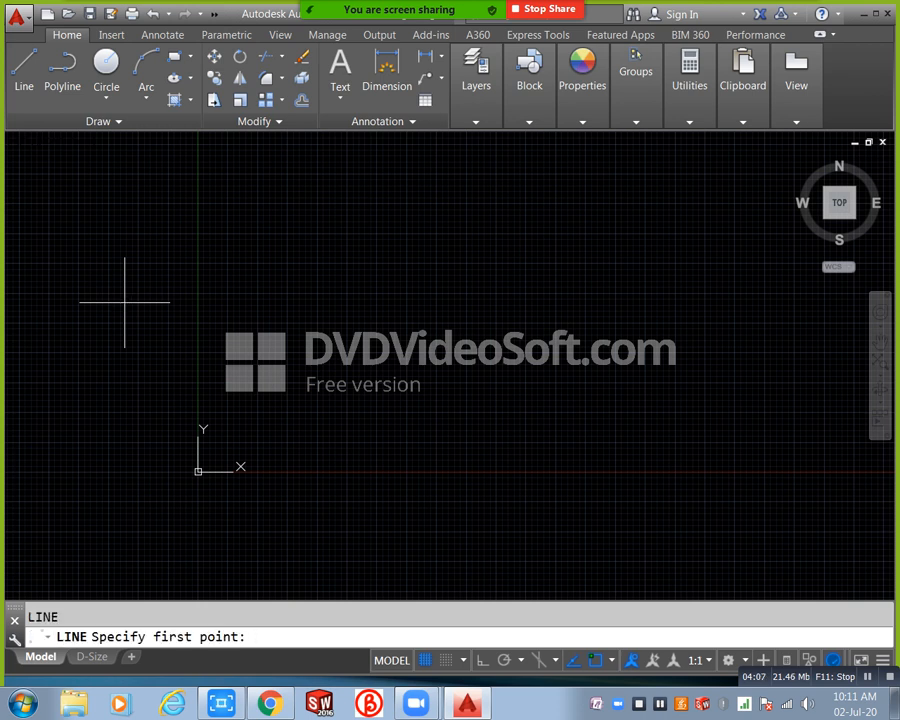
click(305, 388)
key(F8)
key(Escape)
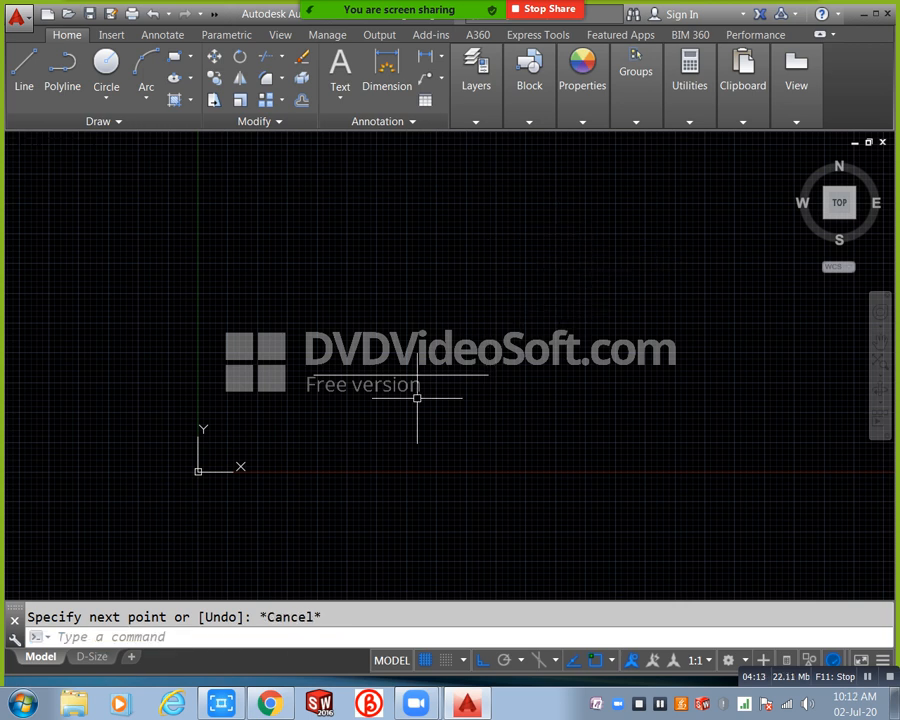
- Draw a rectangle by two opposite corners beside the right end of the horizontal line
scroll(436, 370, up, 2)
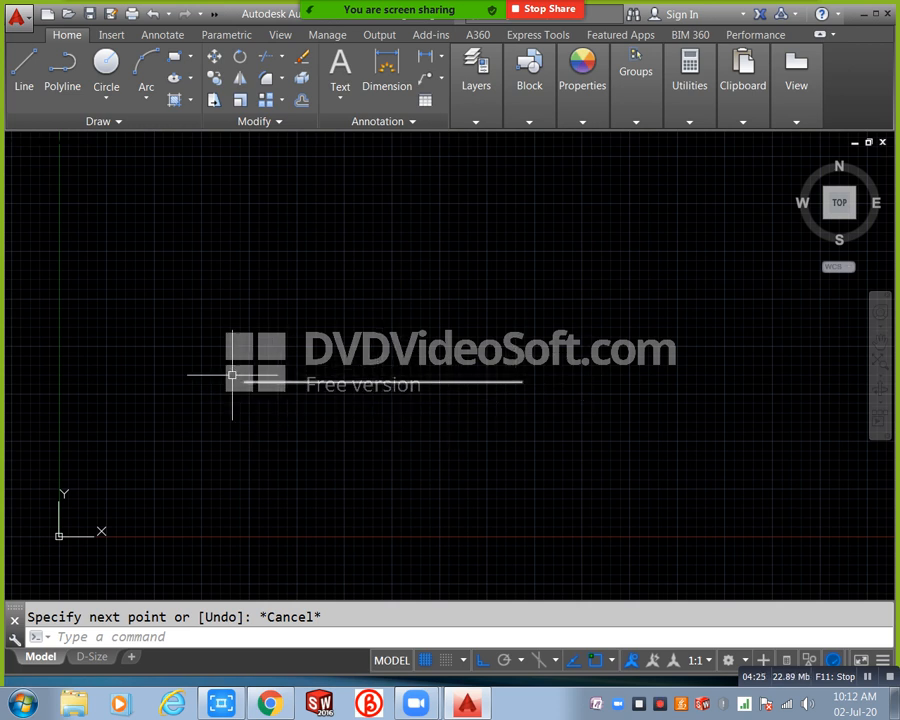
text(r)
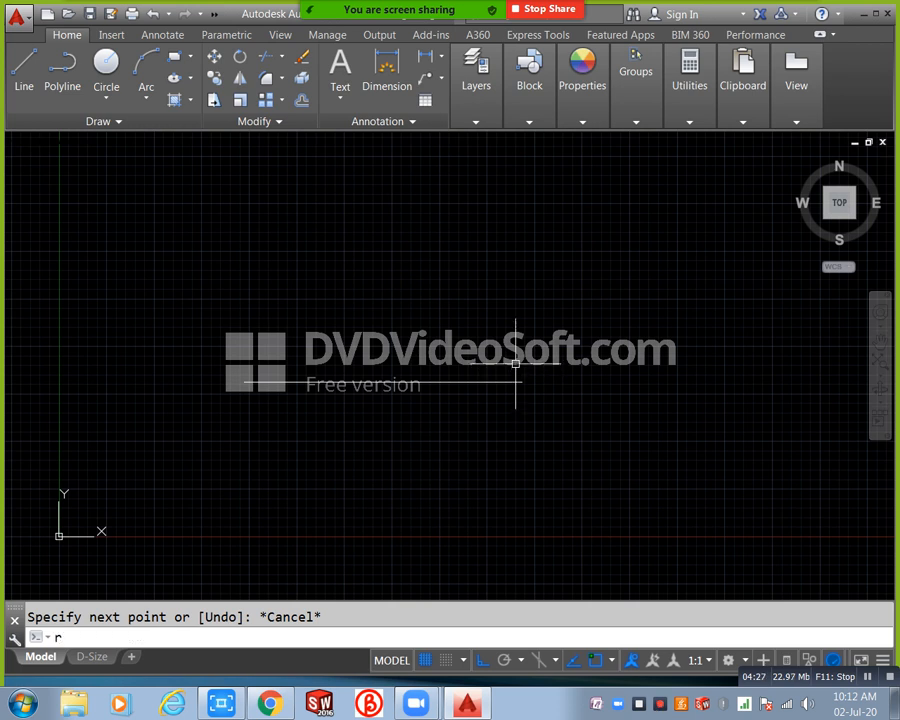
text(ec)
key(Return)
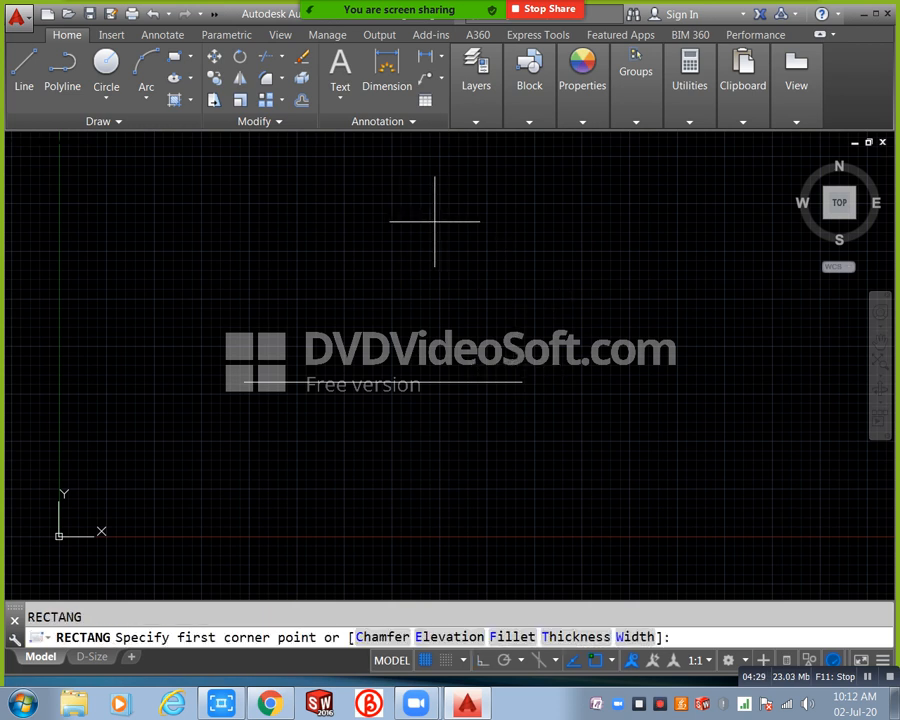
middle_drag(484, 190, 402, 267)
click(505, 284)
click(727, 482)
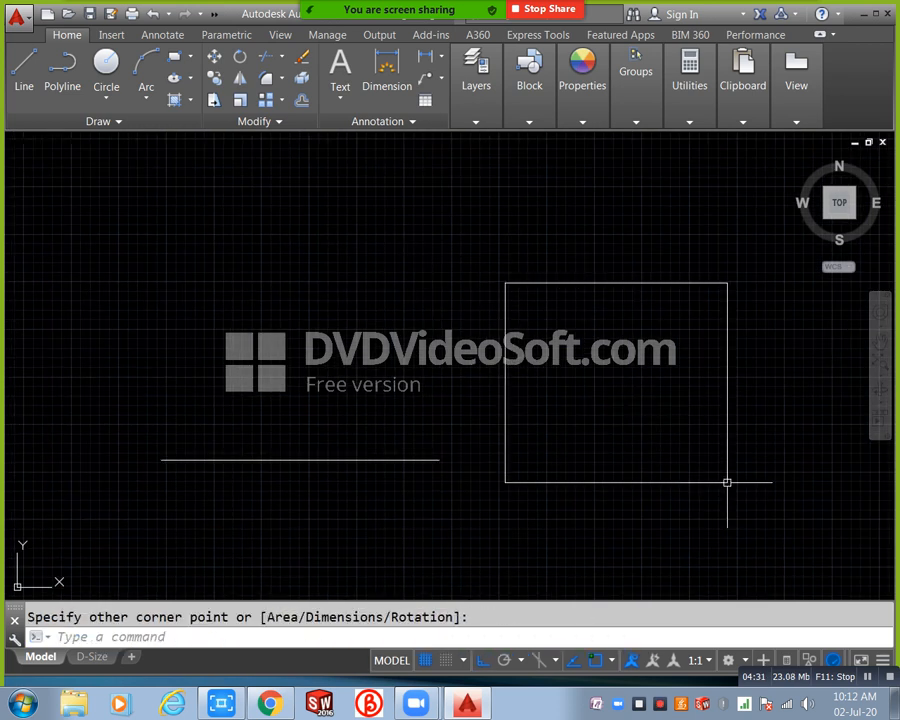
- Draw a circle above the horizontal line by its center point and radius
text(c)
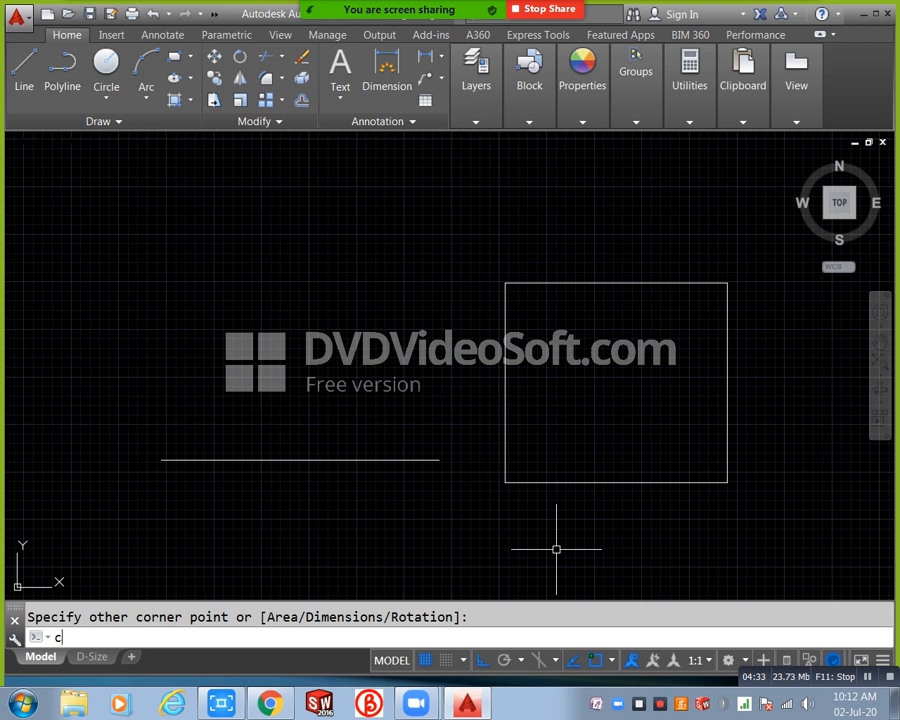
key(Return)
click(262, 270)
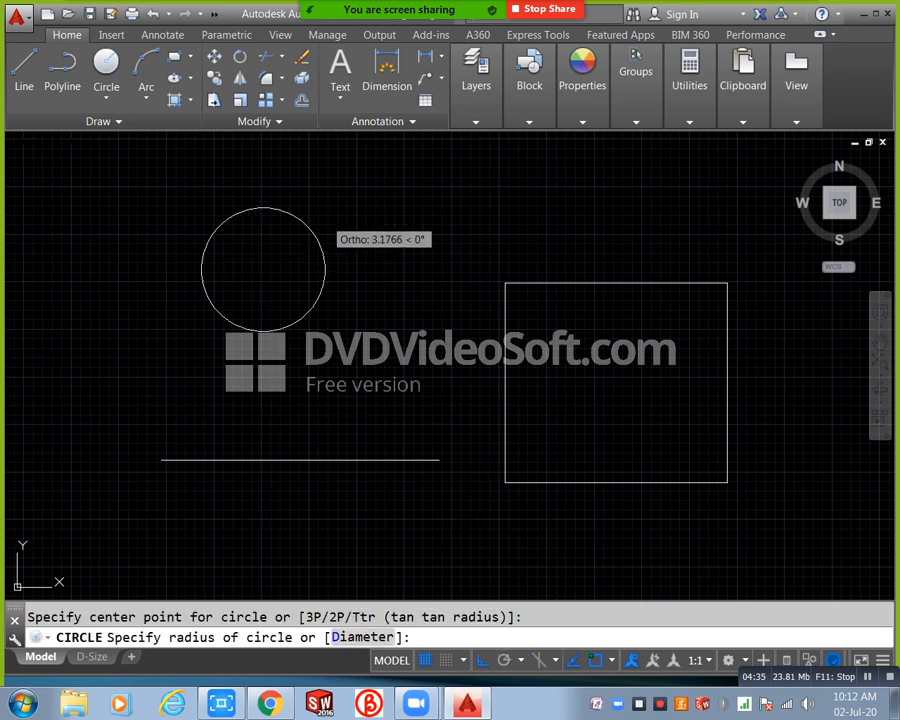
click(340, 237)
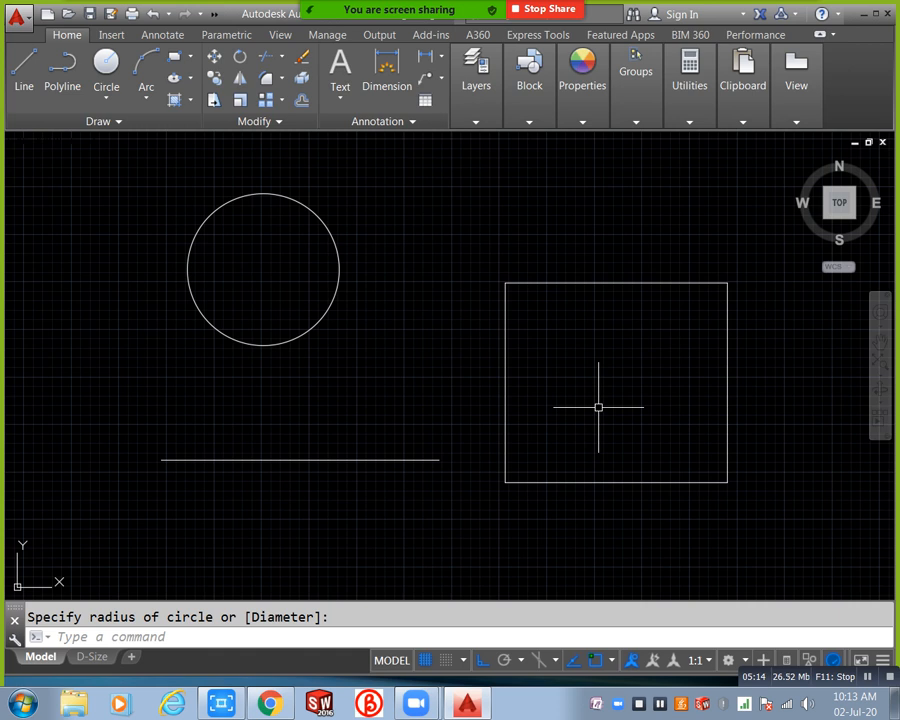
- Clear all object snap modes in the OSNAP settings and enable only Midpoint and Geometric Center
click(173, 641)
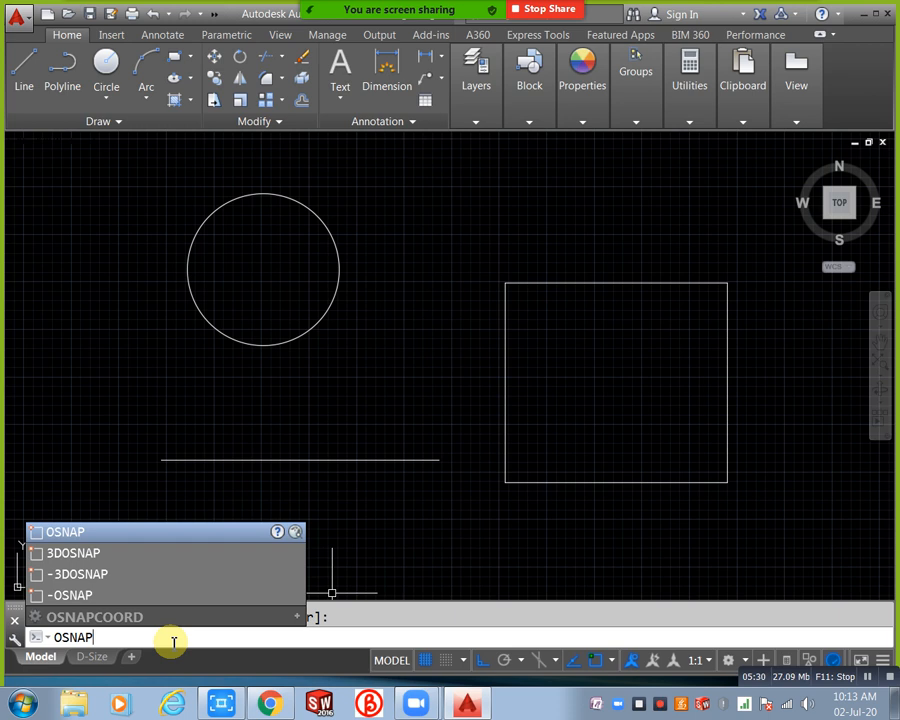
key(Return)
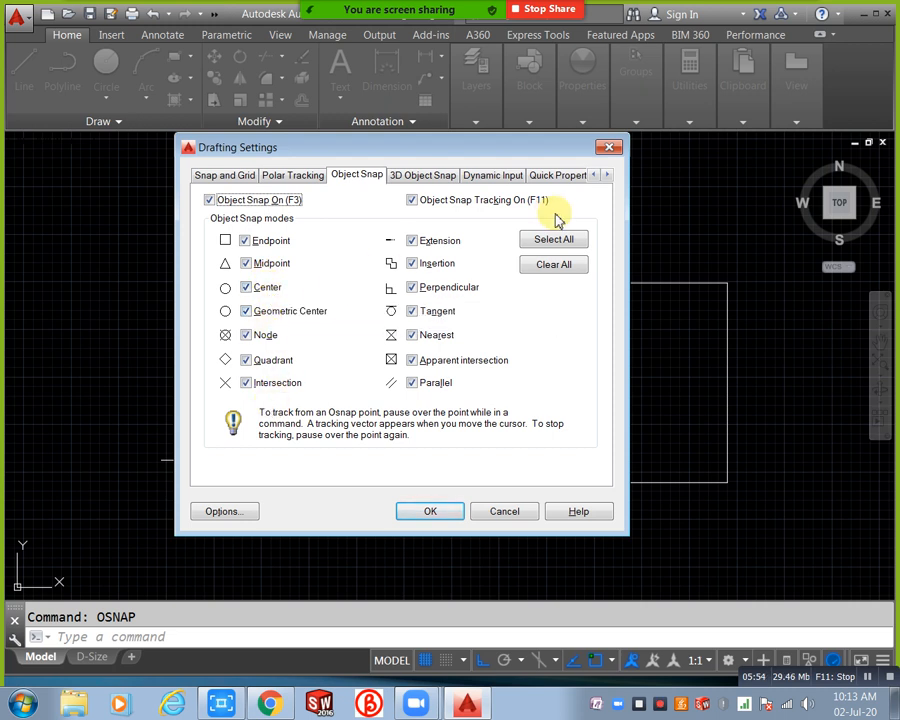
click(553, 265)
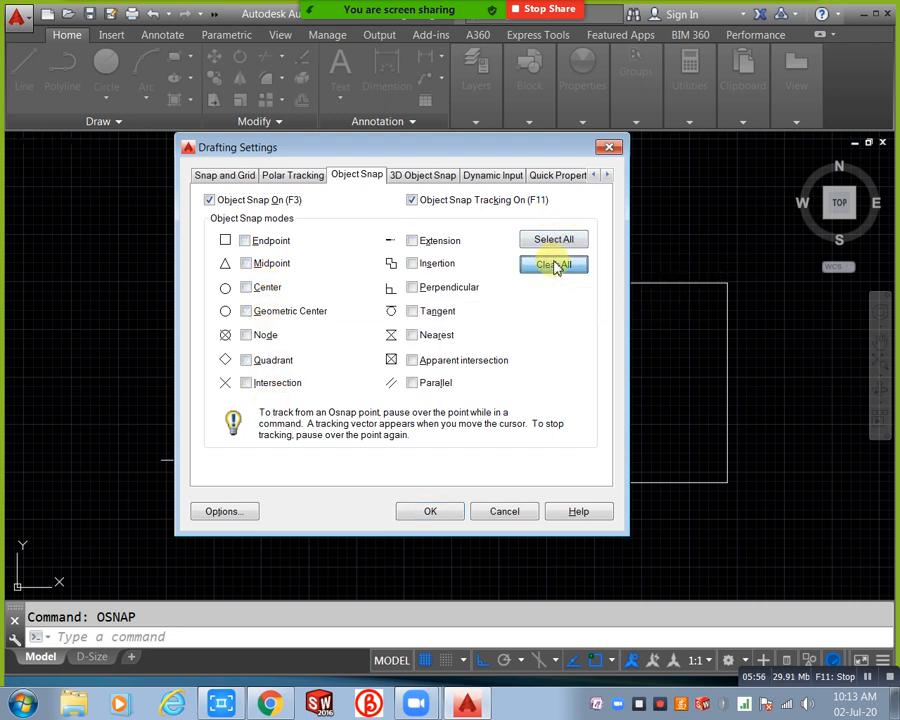
click(246, 264)
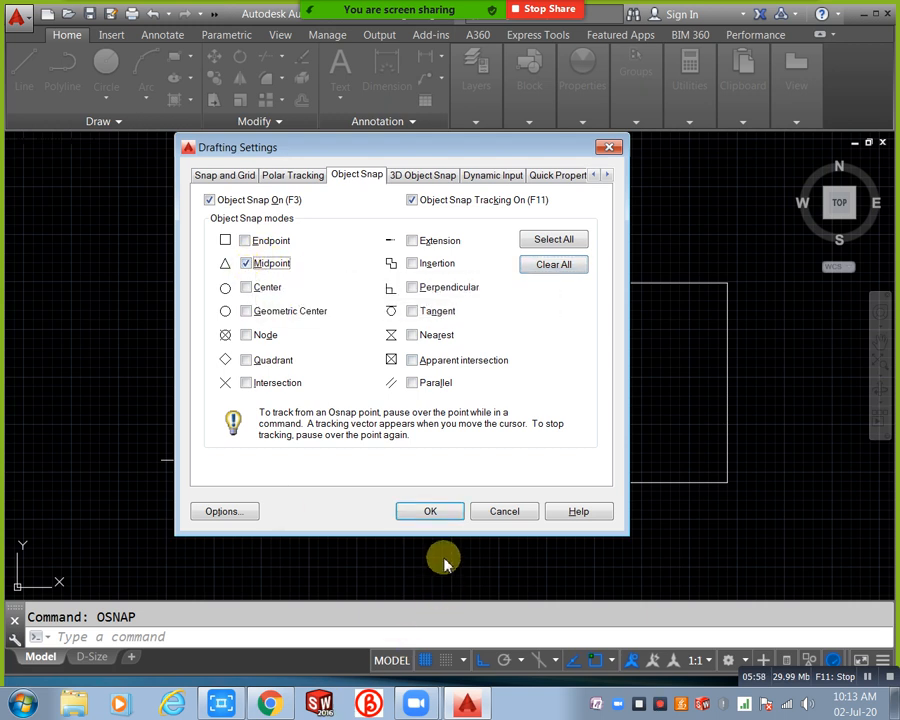
click(247, 288)
click(247, 288)
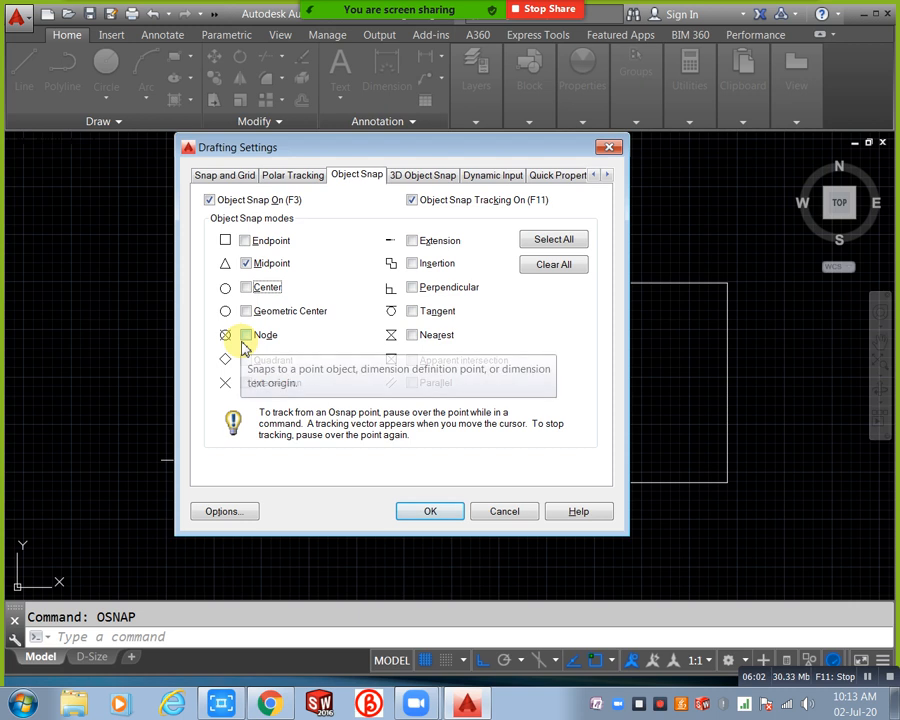
click(246, 311)
click(449, 515)
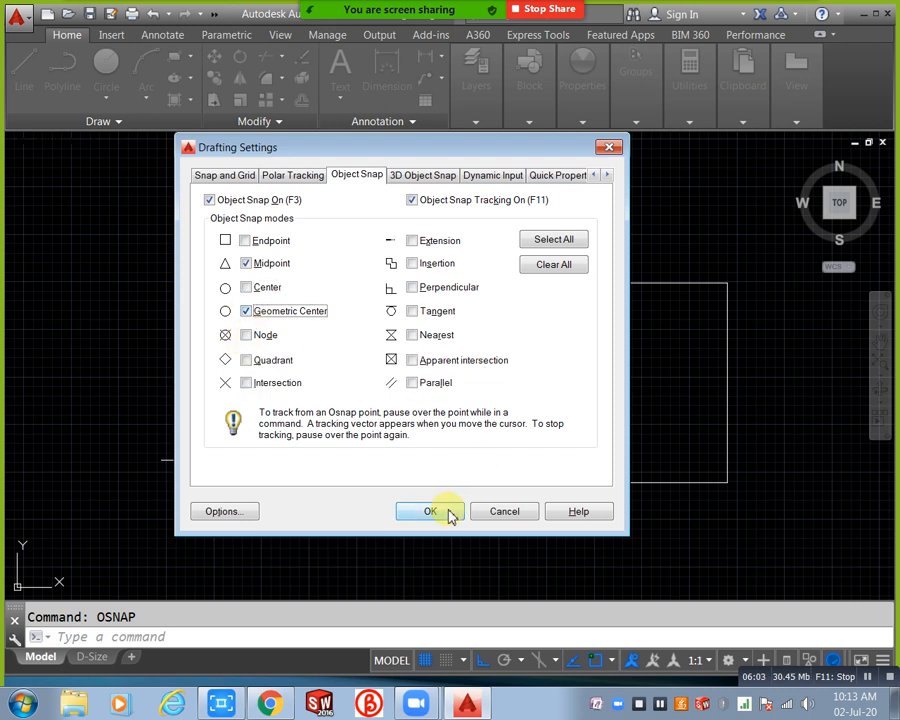
- Examine the Midpoint and Geometric Center snap markers on the sample shapes with the Line command, and cancel it without drawing
text(1)
key(Return)
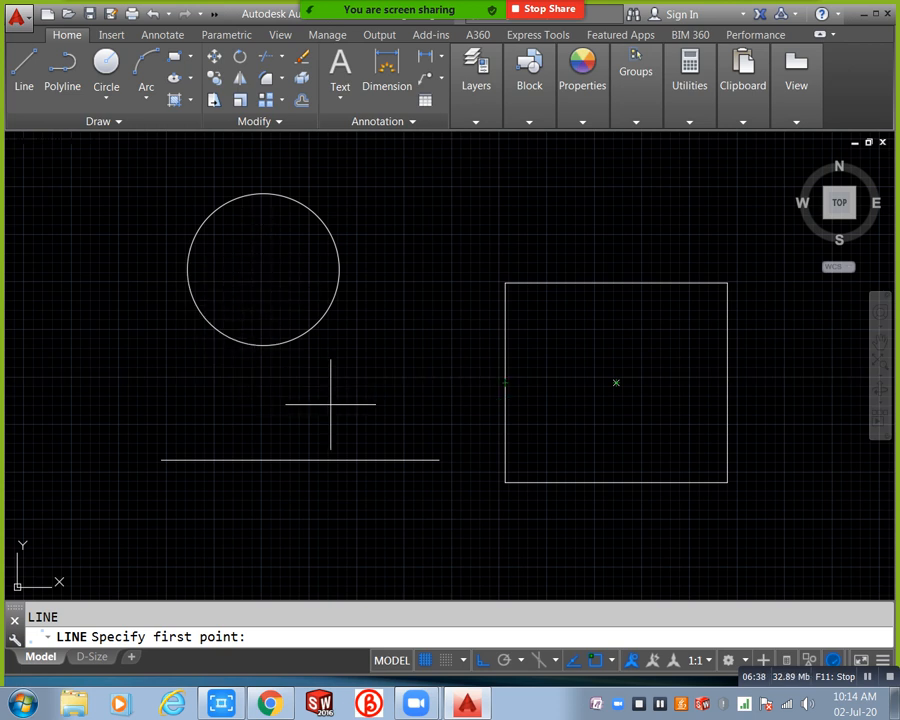
key(Escape)
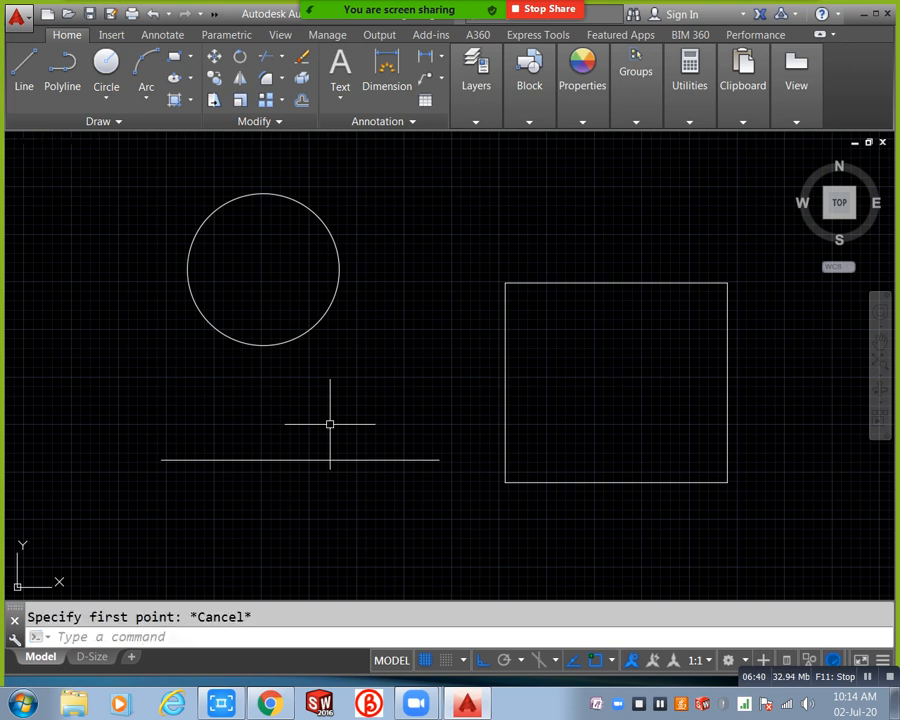
- Turn on all object snap modes in the OSNAP settings and apply them
text(osna)
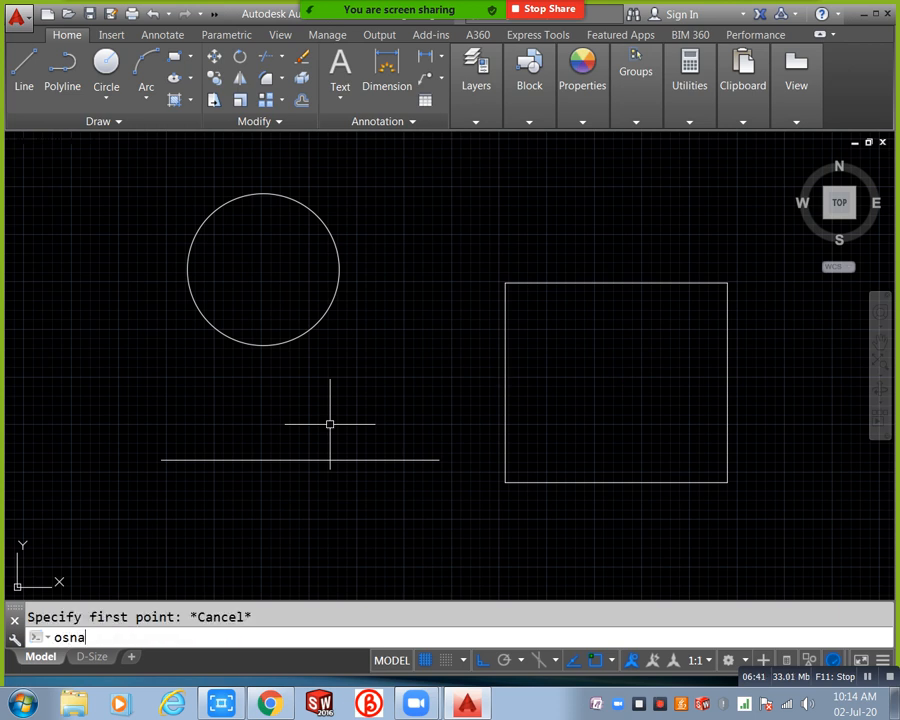
text(p)
key(Return)
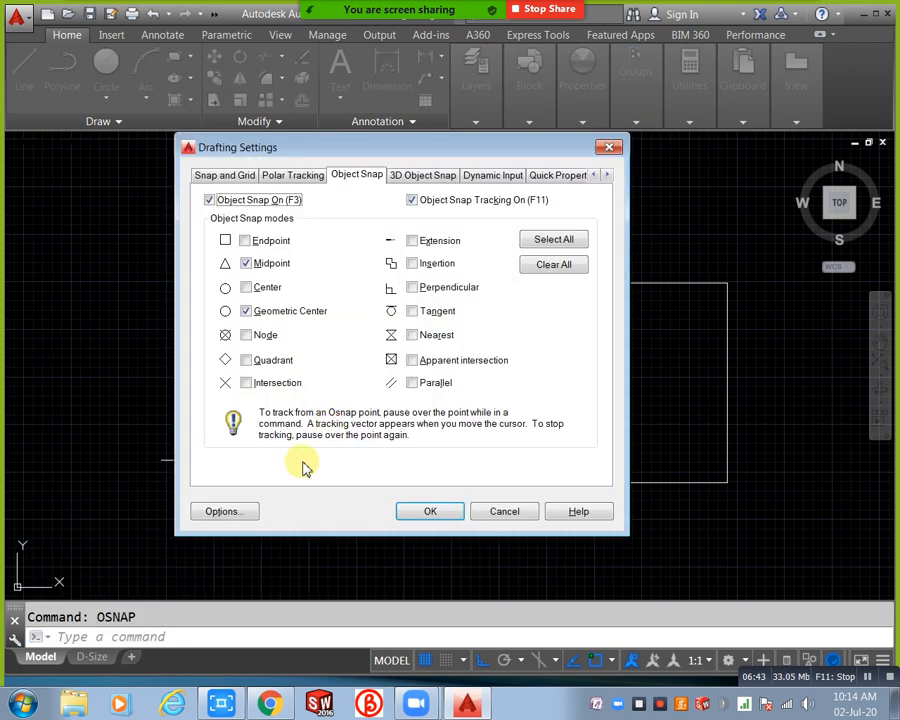
click(553, 240)
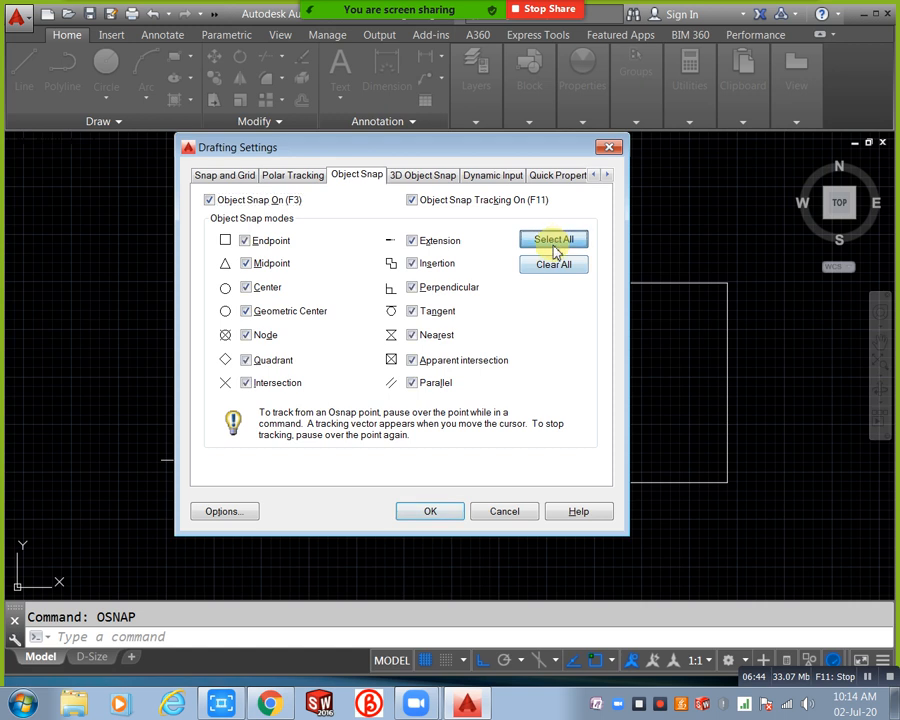
click(426, 513)
- Draw a second rectangle from four lines, starting about 10.76 units right of the first rectangle's lower-right corner and tracking its bottom and top edges
text(l)
key(Return)
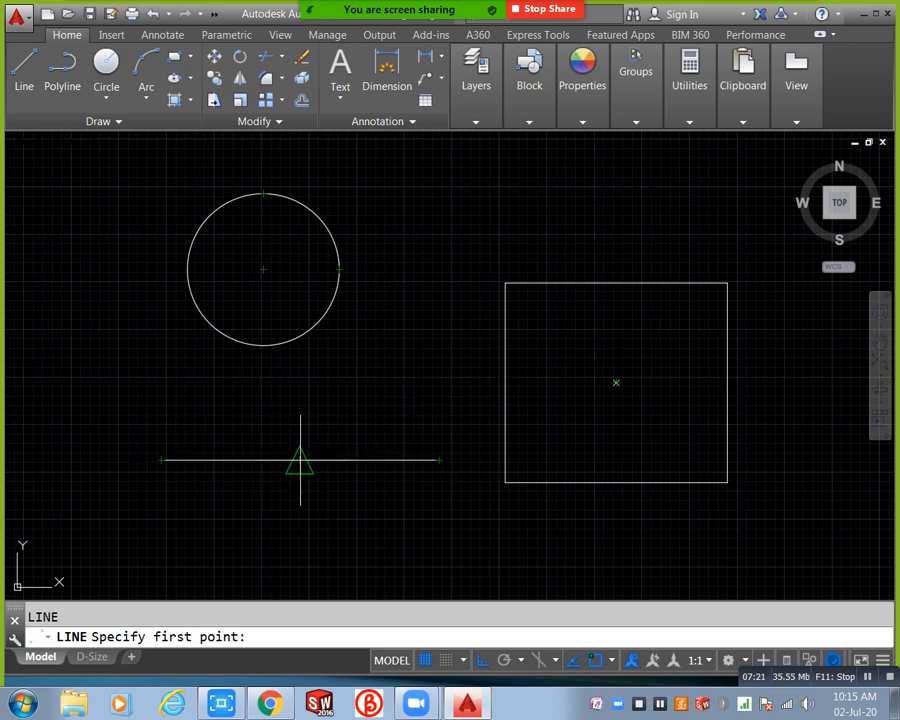
middle_drag(382, 402, 224, 400)
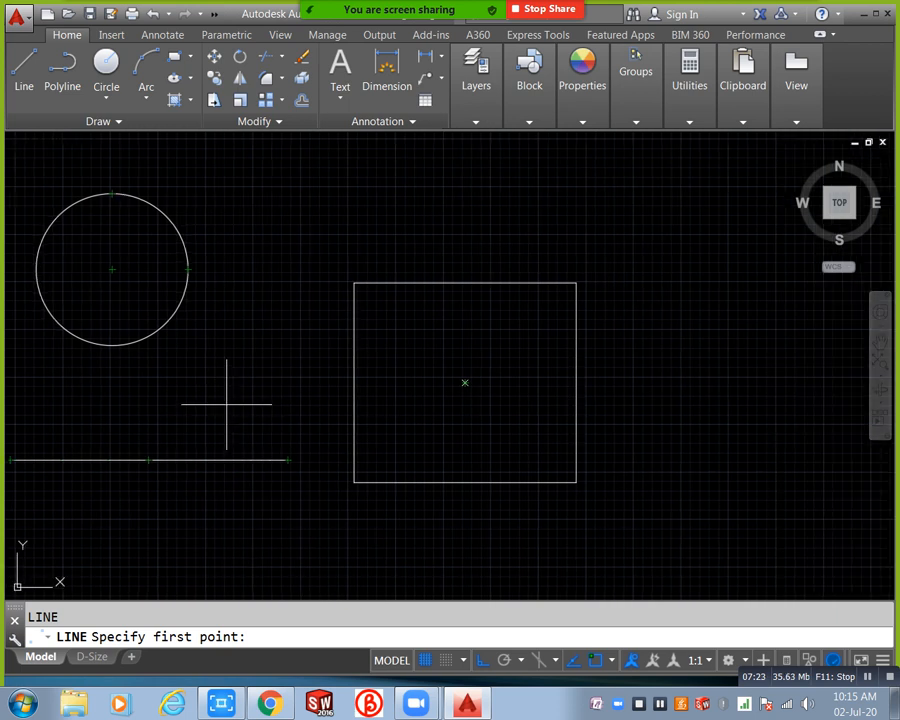
middle_drag(633, 471, 576, 466)
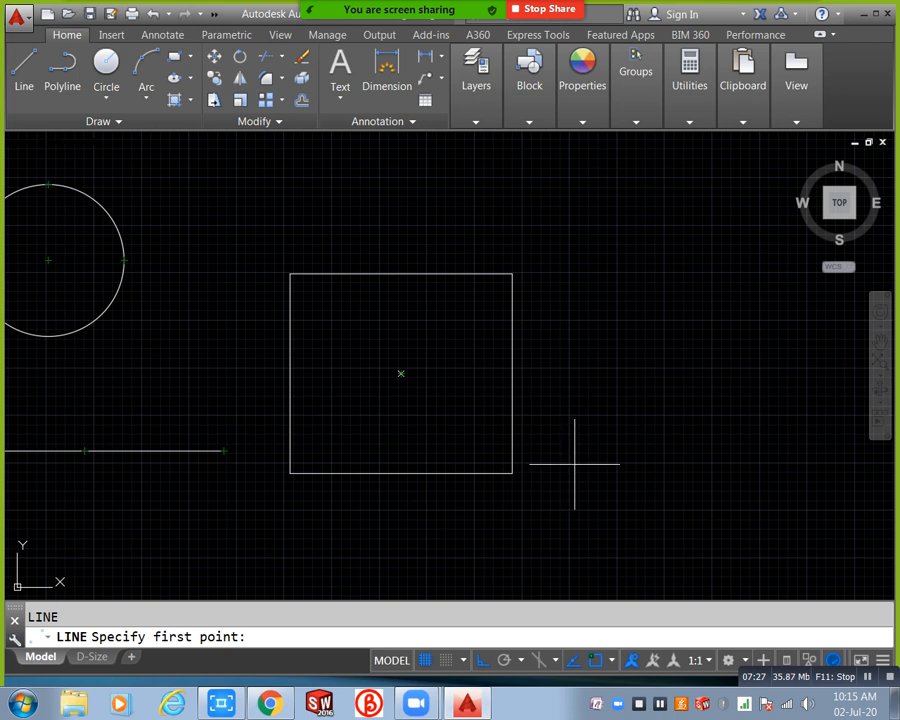
middle_drag(478, 525, 385, 512)
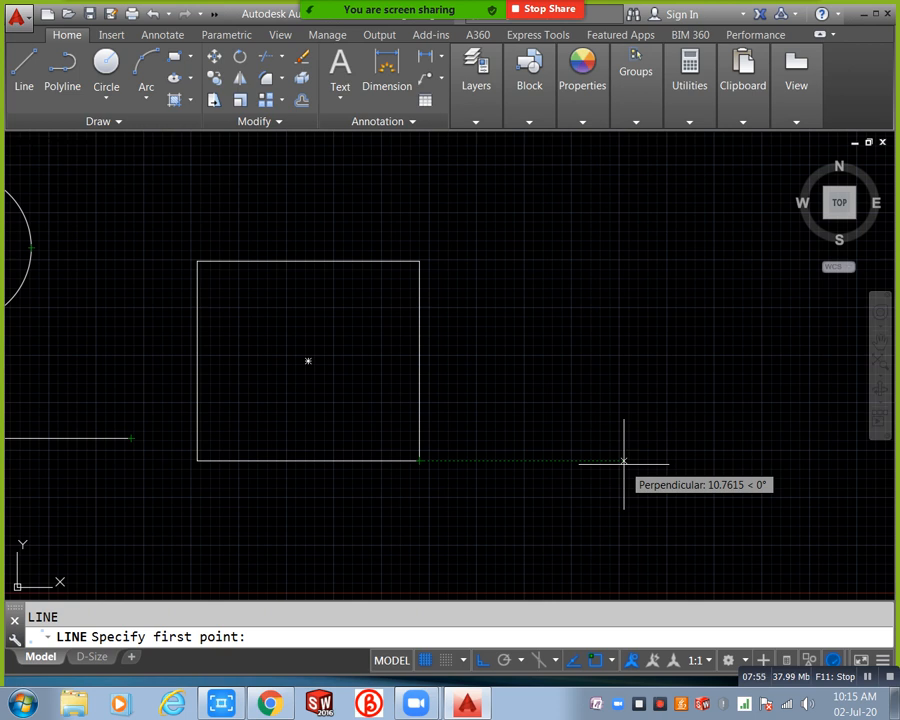
click(623, 462)
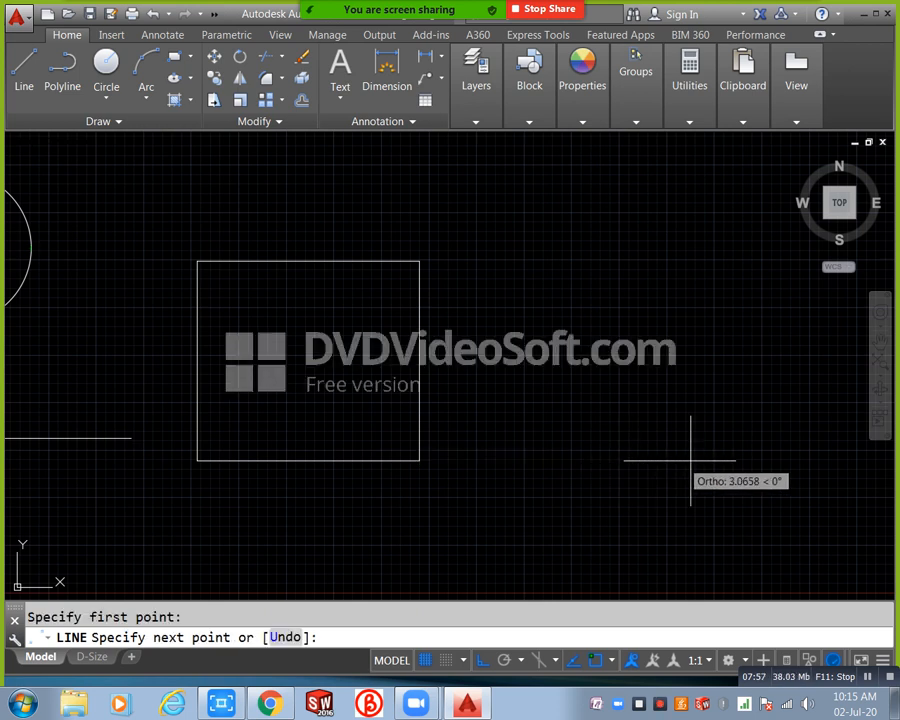
click(775, 460)
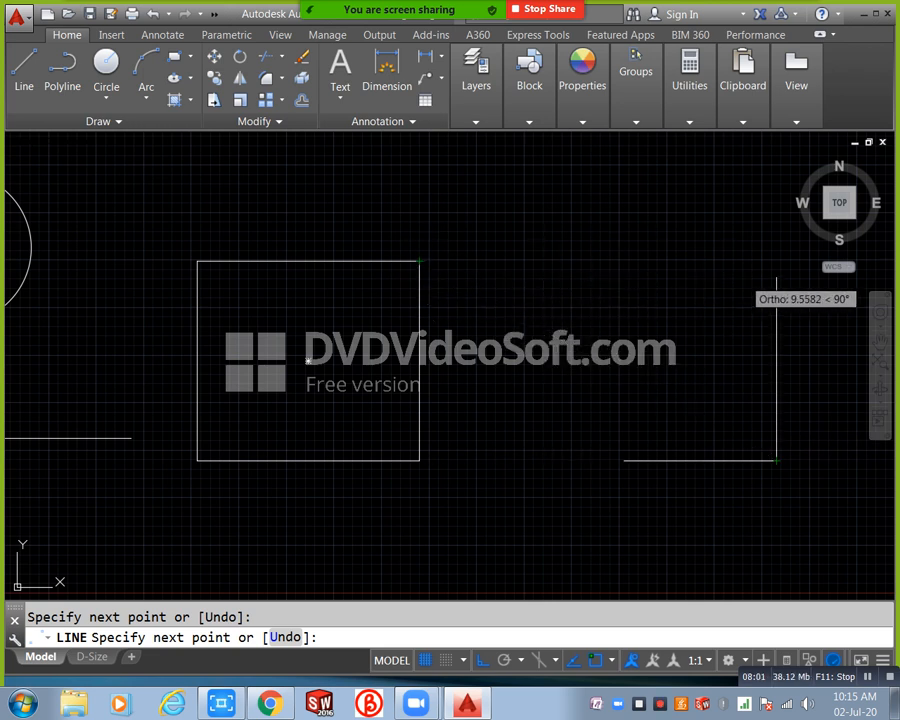
click(776, 216)
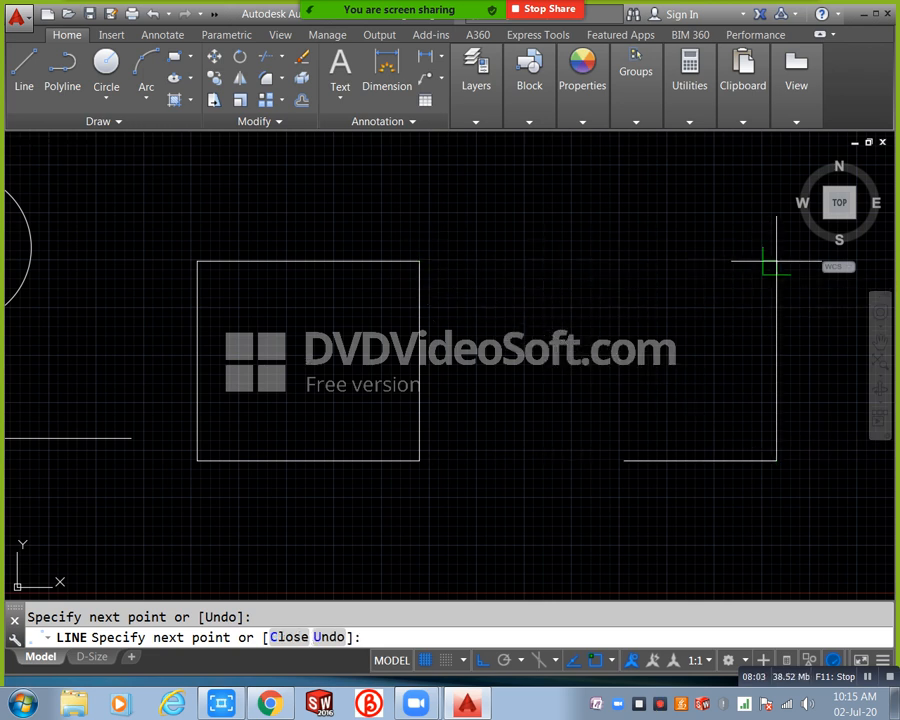
click(624, 261)
click(622, 460)
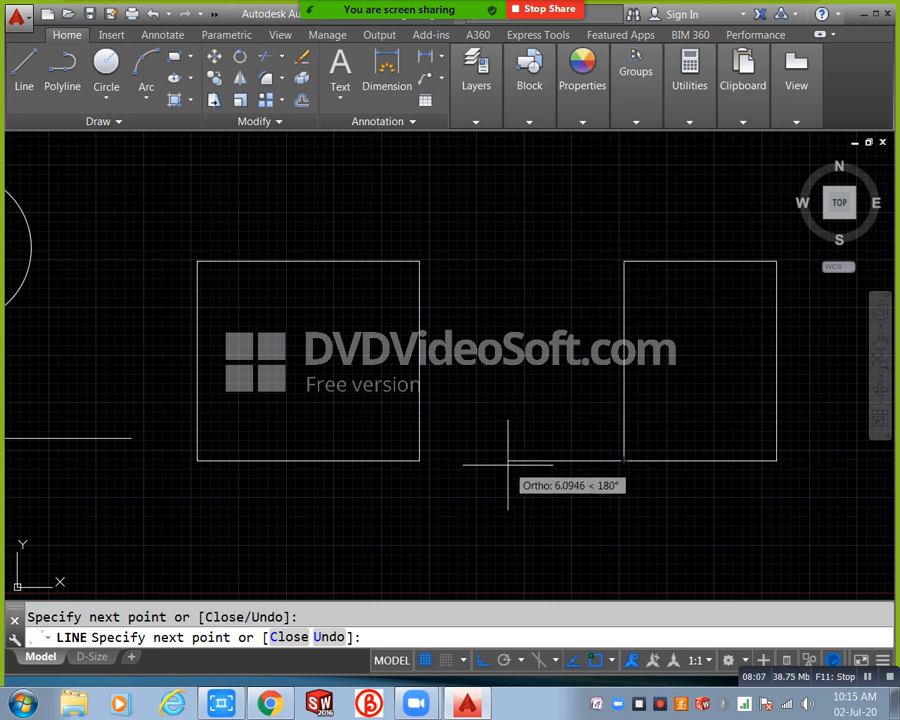
key(Escape)
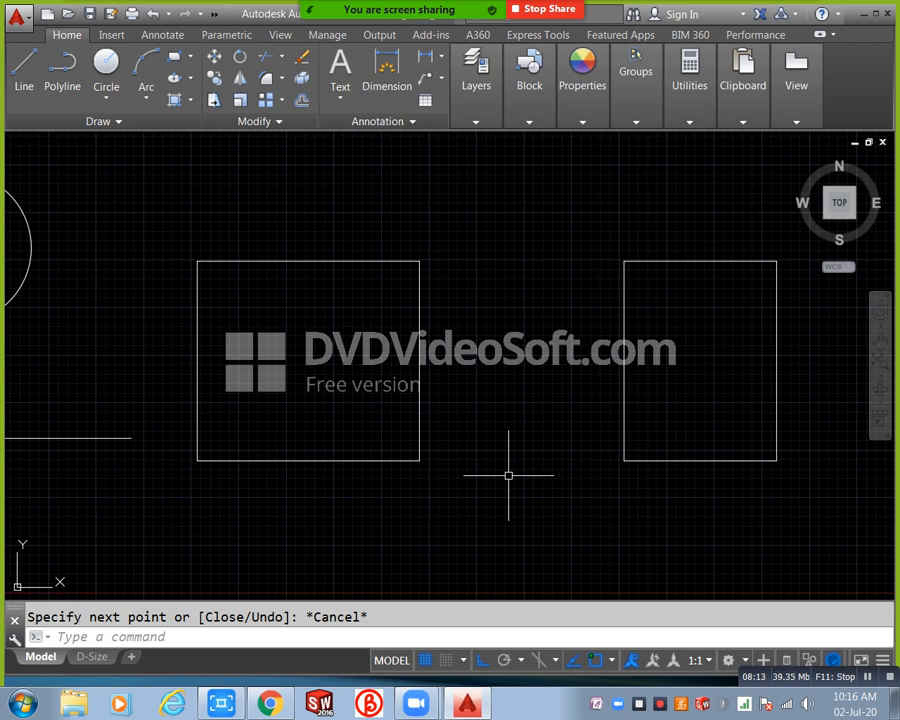
- Select the horizontal line and the first rectangle in turn to inspect their grips, clearing each selection
scroll(484, 430, down, 2)
middle_drag(487, 439, 492, 498)
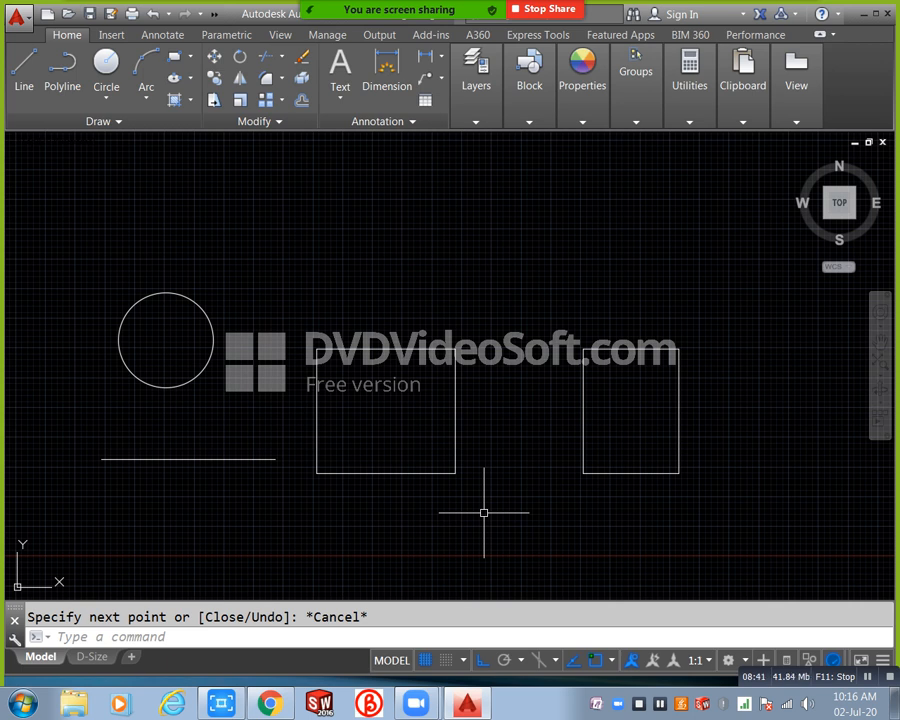
click(241, 459)
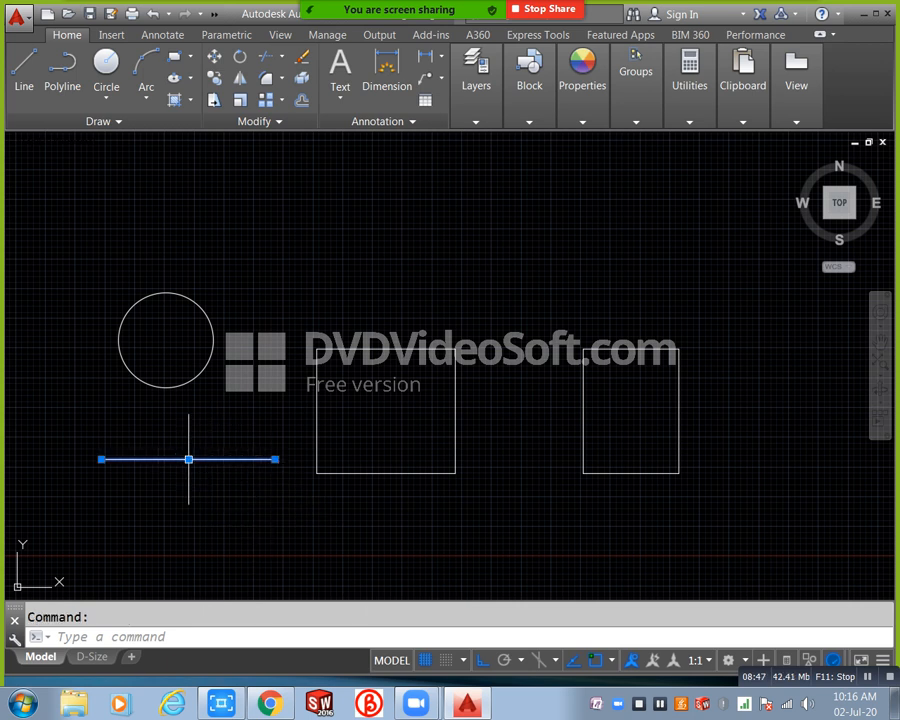
key(Escape)
click(428, 466)
click(418, 477)
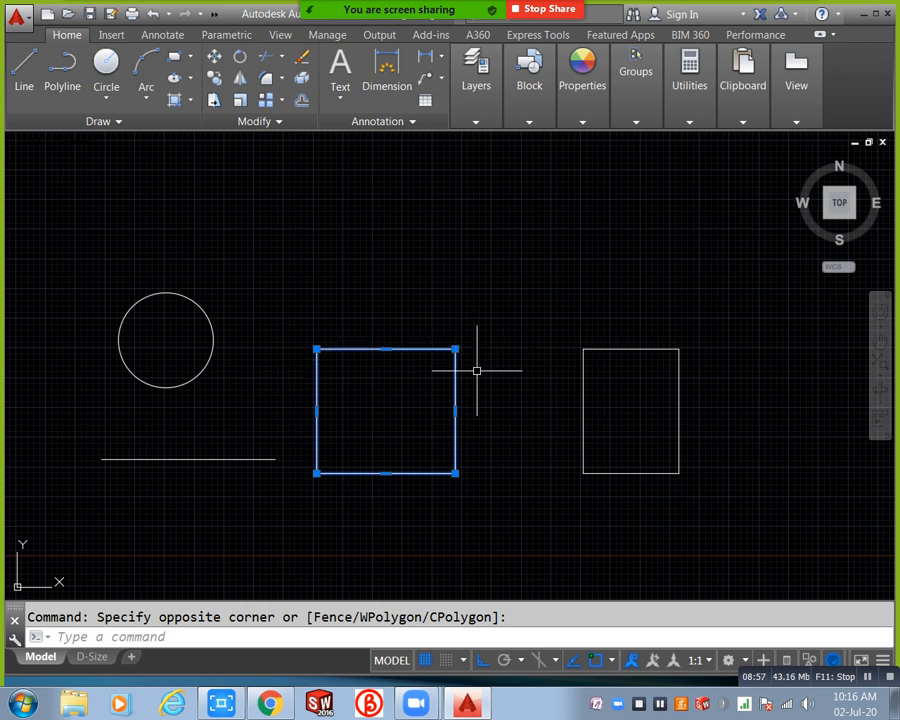
key(Escape)
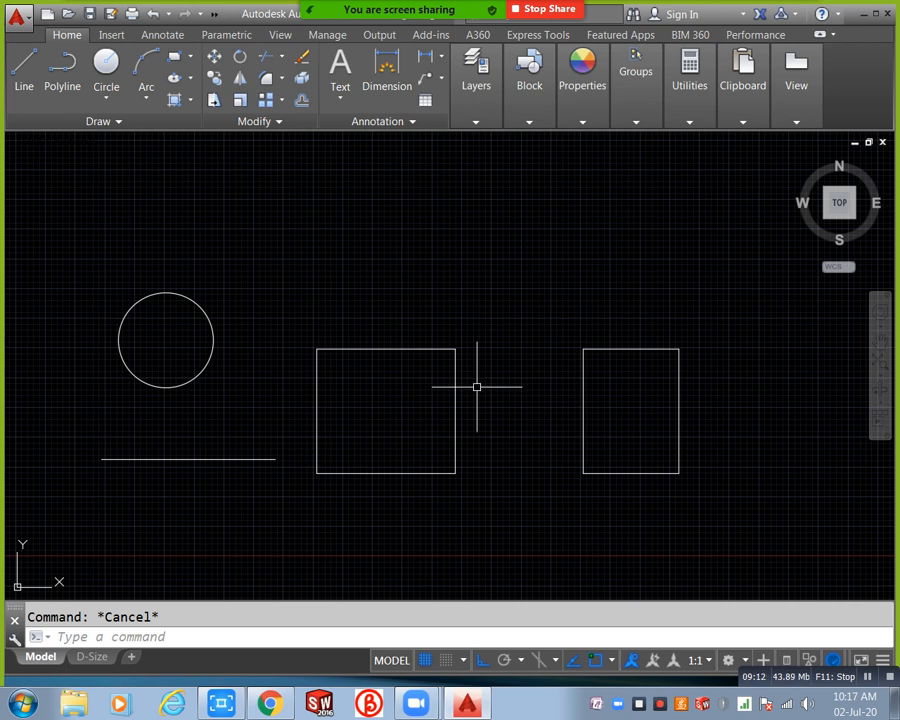
- Review the 3D object snap and point cloud modes in the 3DOSNAP settings and accept them as they are
click(164, 639)
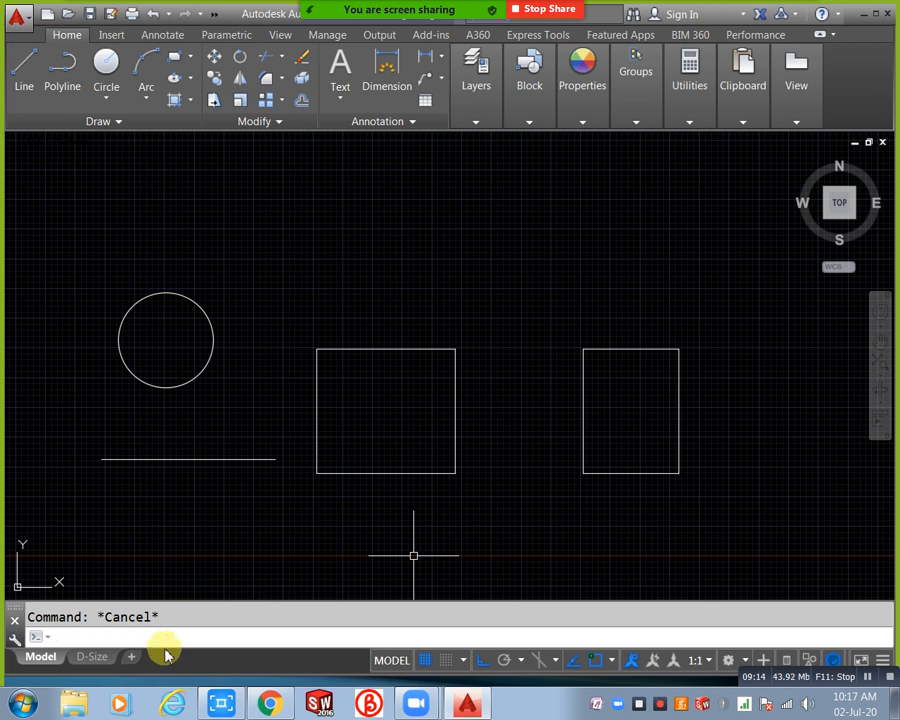
text(3Dosnap)
key(Return)
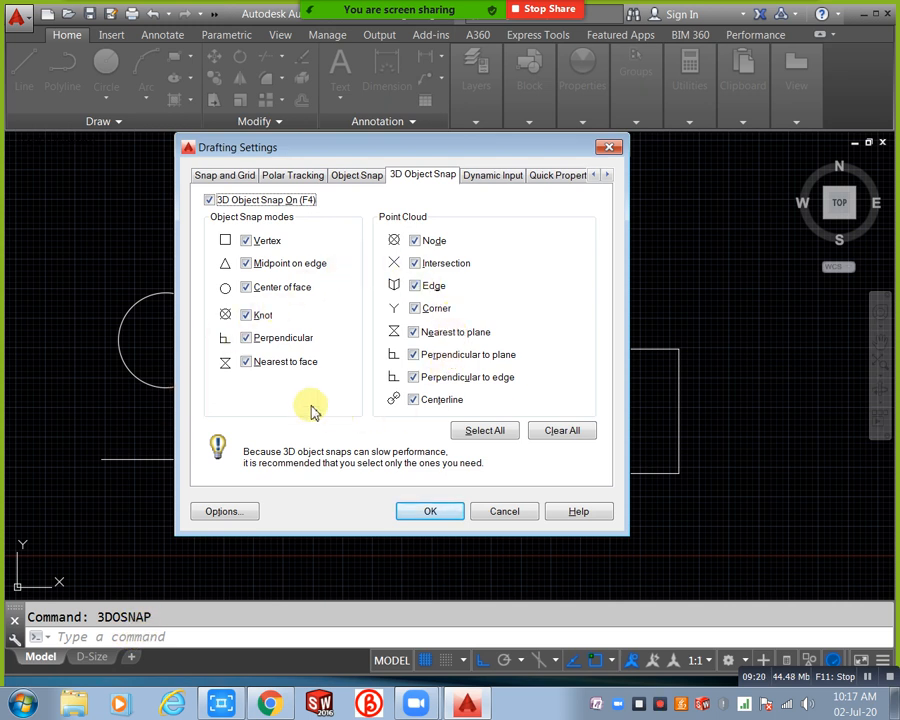
click(430, 512)
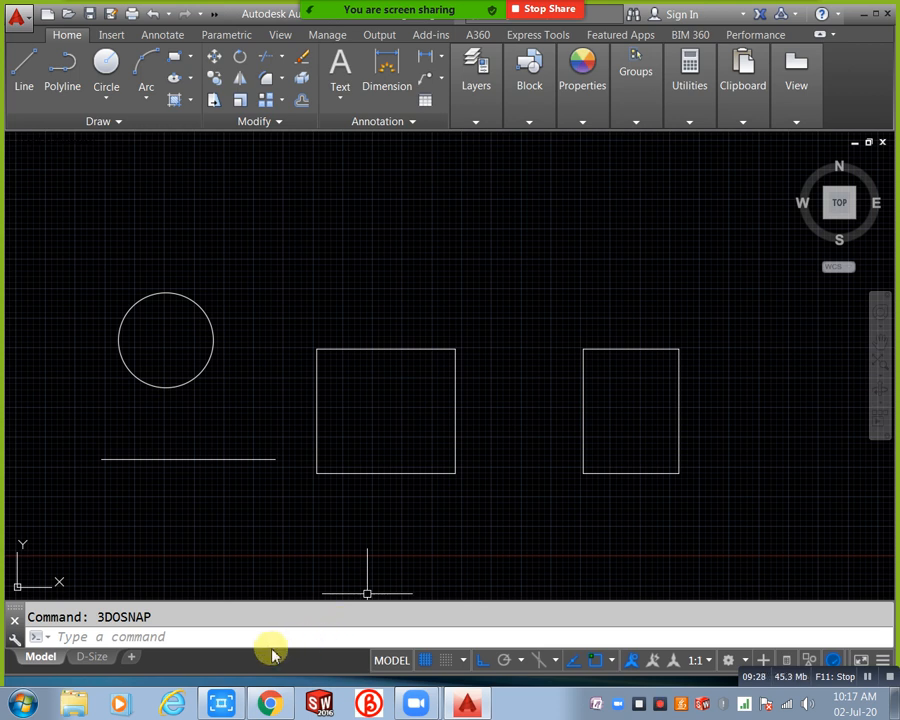
- Toggle object snap off and on twice, and 3D object snap off and on once
key(F3)
key(F3)
key(F3)
key(F3)
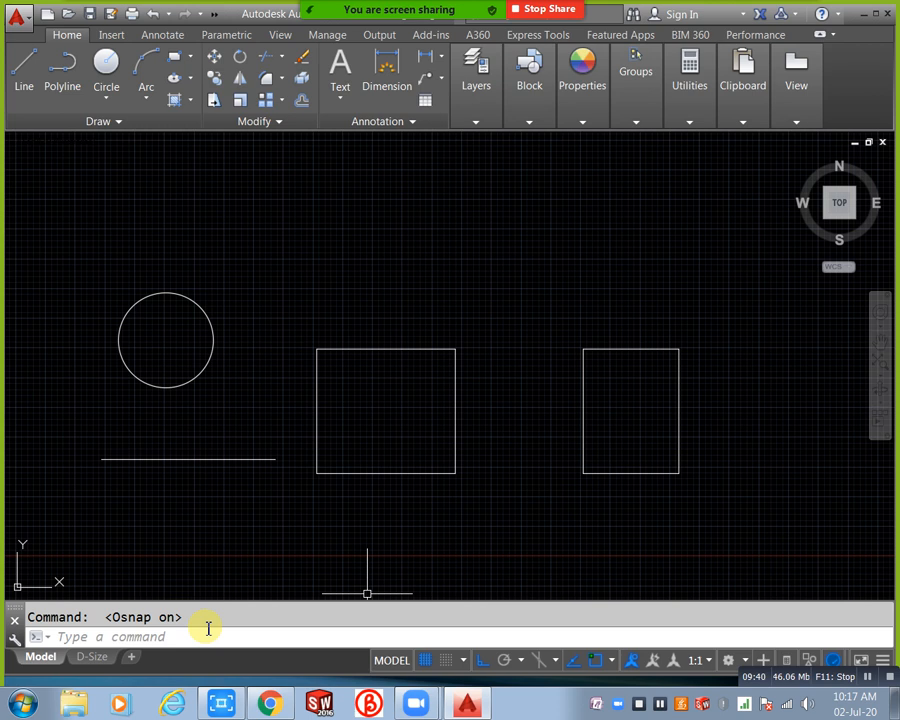
key(F4)
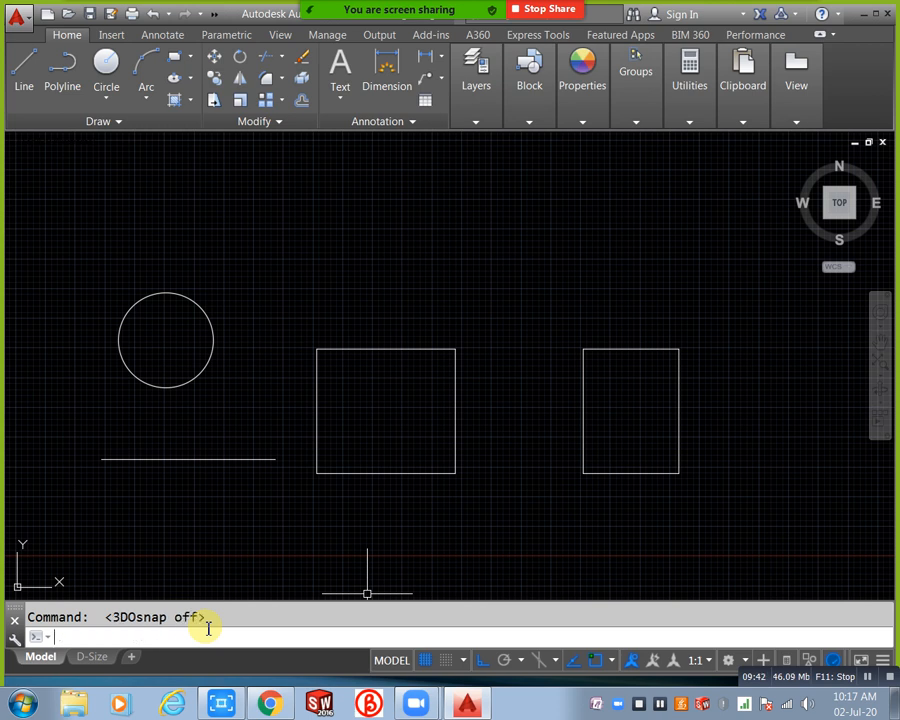
key(F4)
- Admit the participant in the waiting room to the Zoom meeting
middle_drag(358, 511, 352, 474)
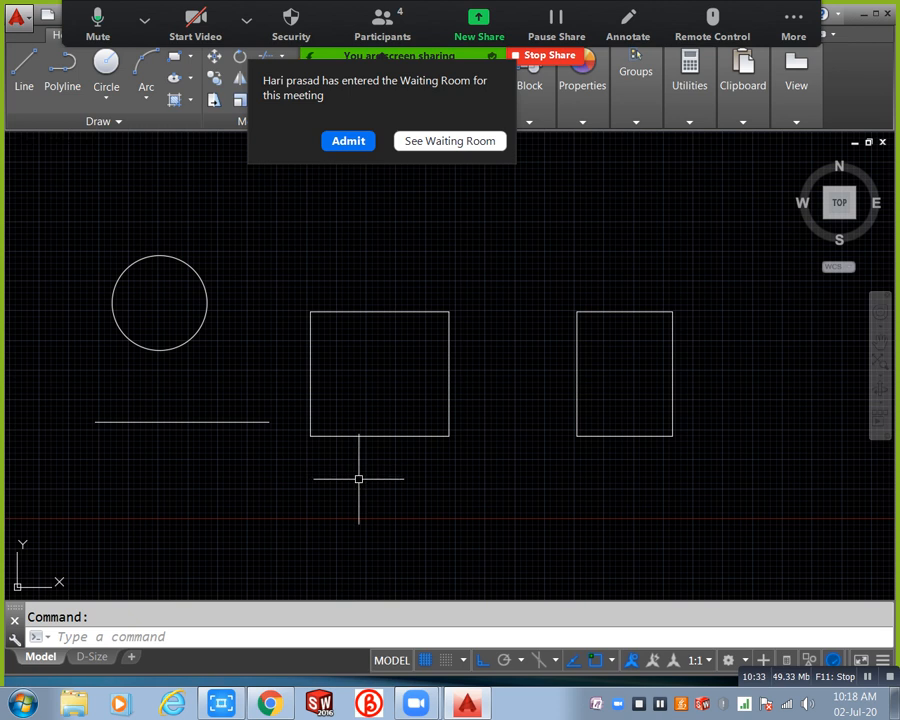
click(344, 141)
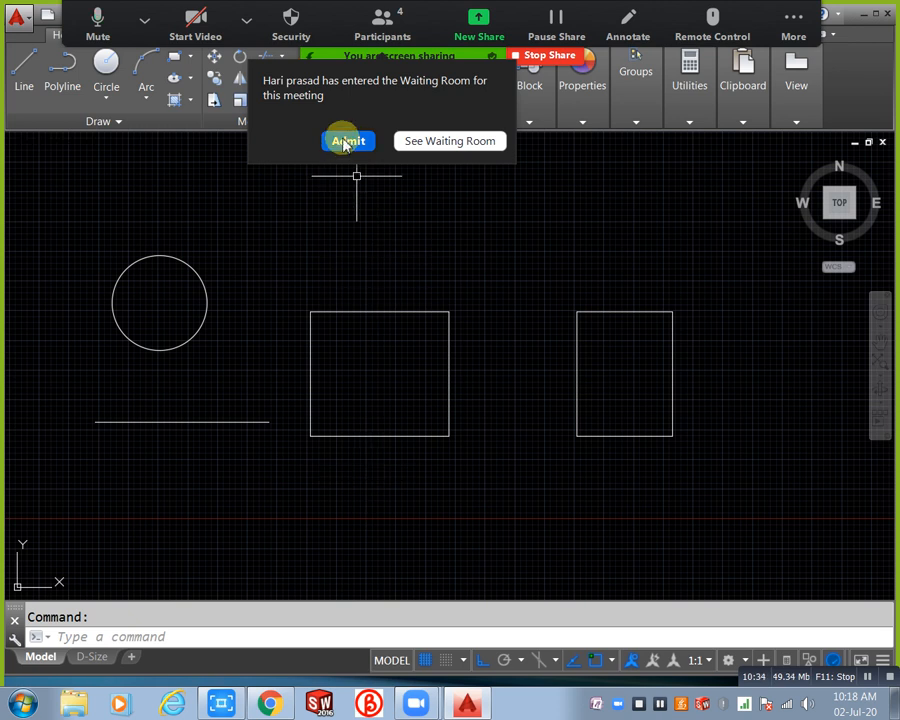
- Change the grid snap type to Isometric snap in the drafting settings
click(432, 638)
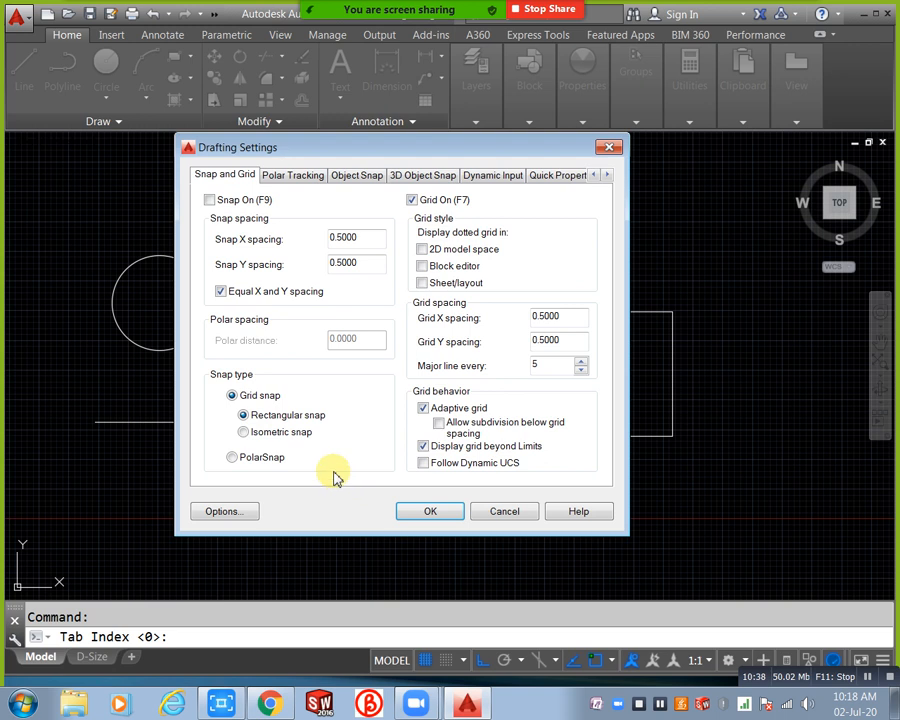
click(243, 432)
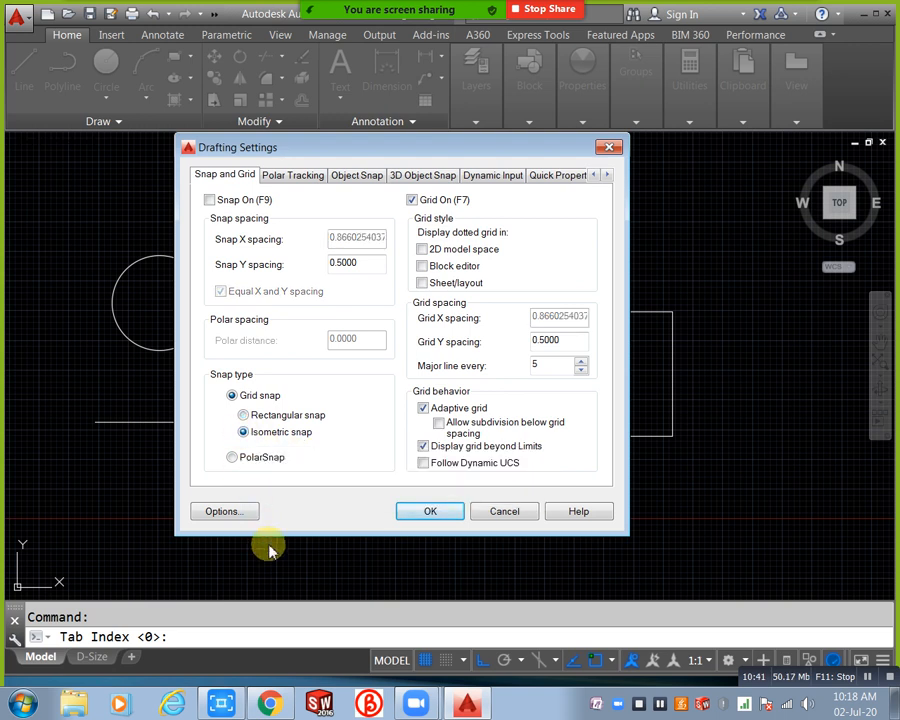
click(424, 513)
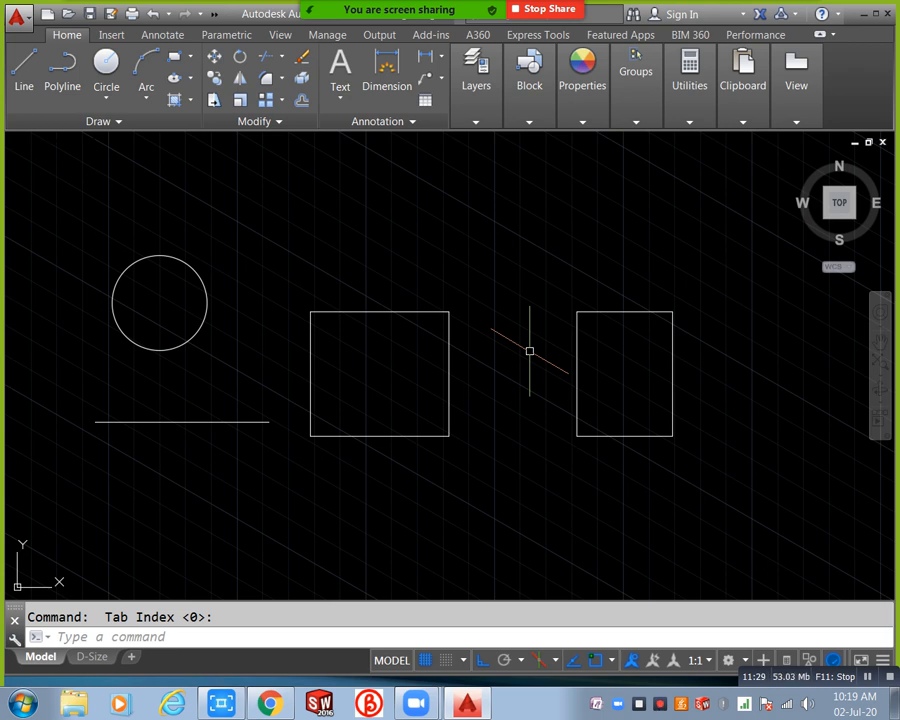
middle_drag(516, 353, 507, 354)
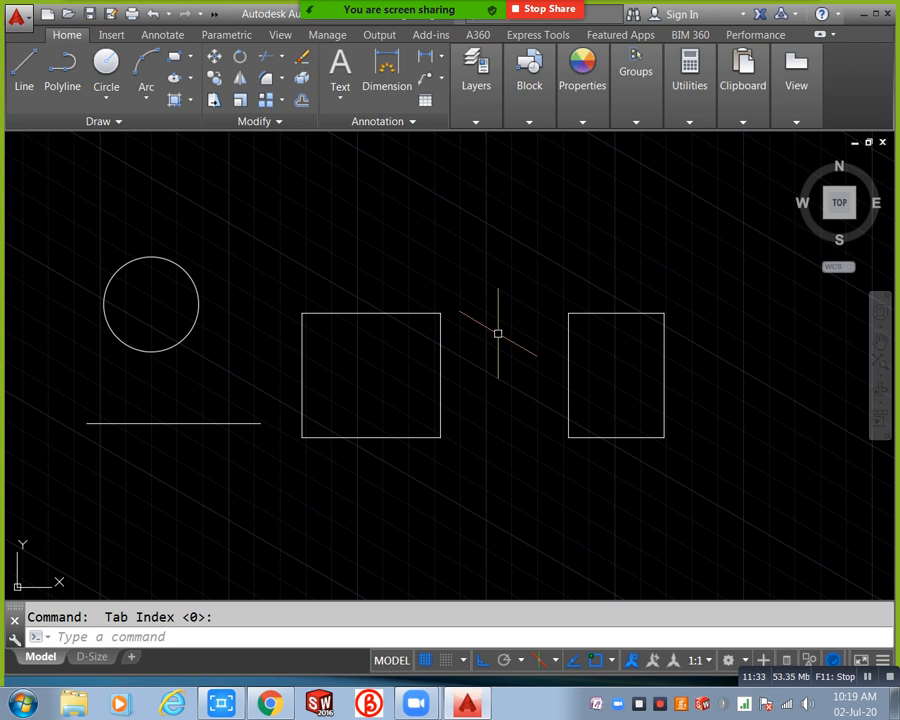
- Cycle repeatedly through the top, right and left isoplanes, ending on the right isoplane
key(F5)
key(F5)
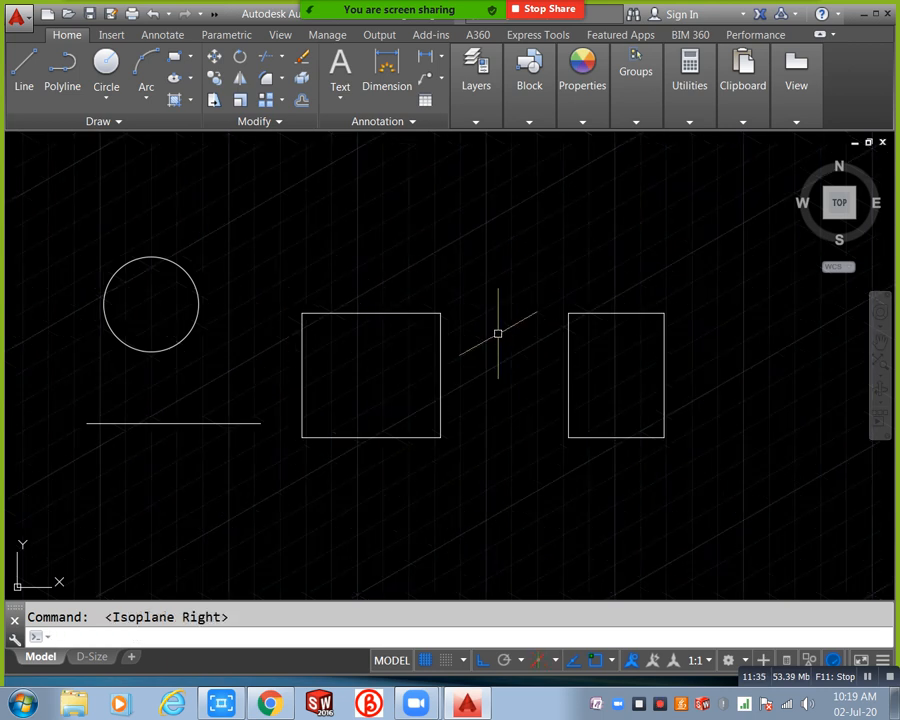
key(F5)
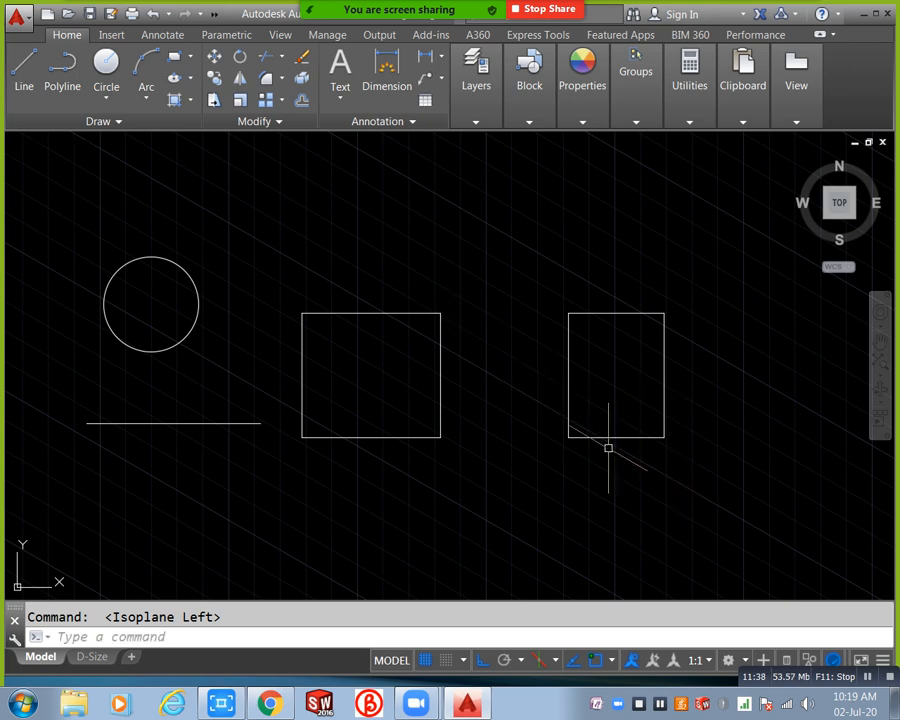
key(F5)
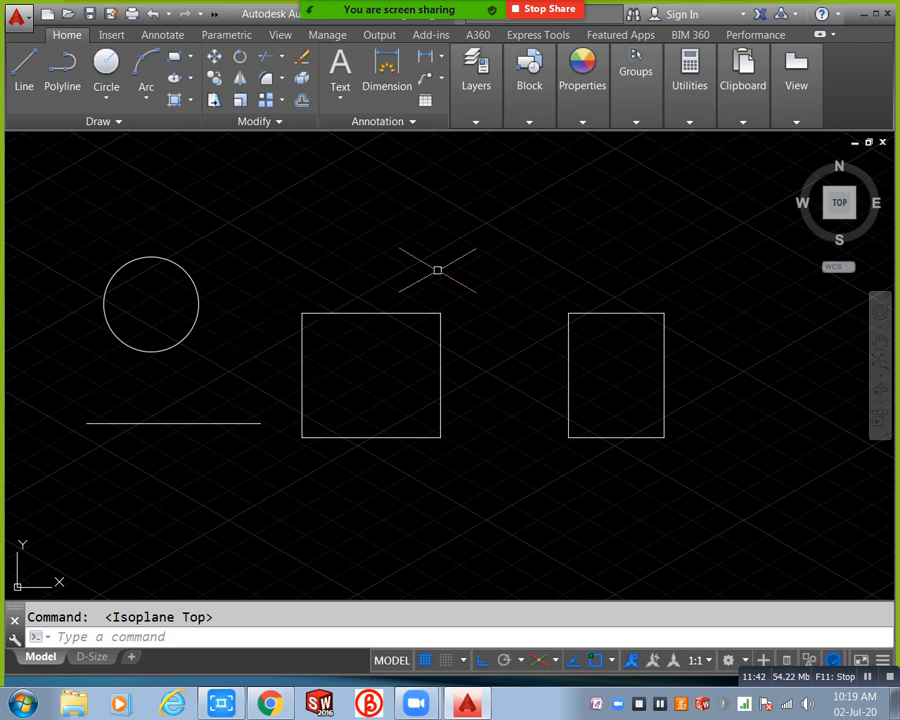
key(F5)
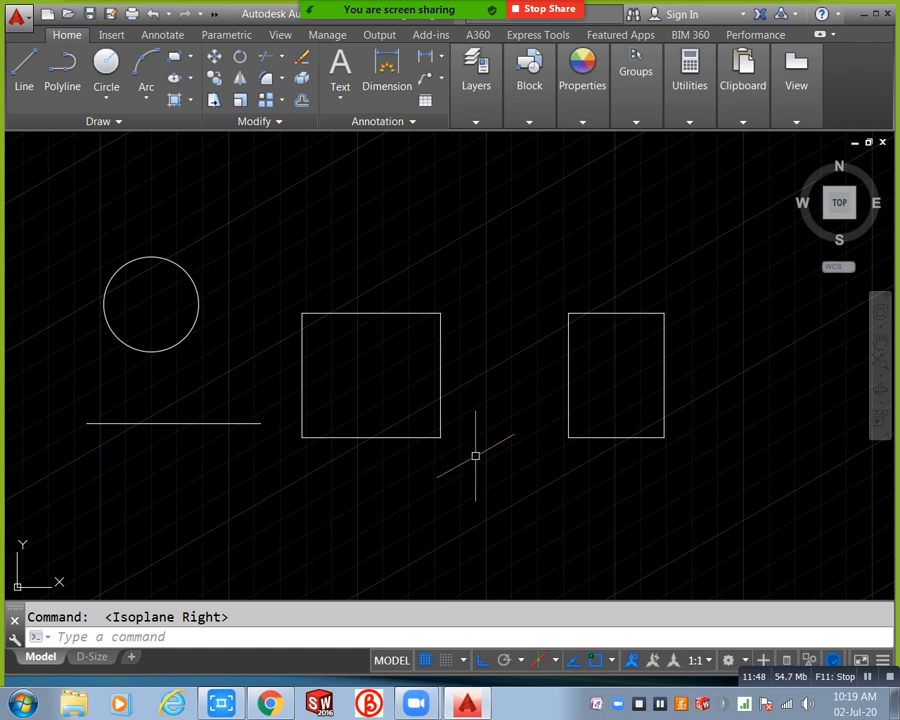
key(F5)
key(F5)
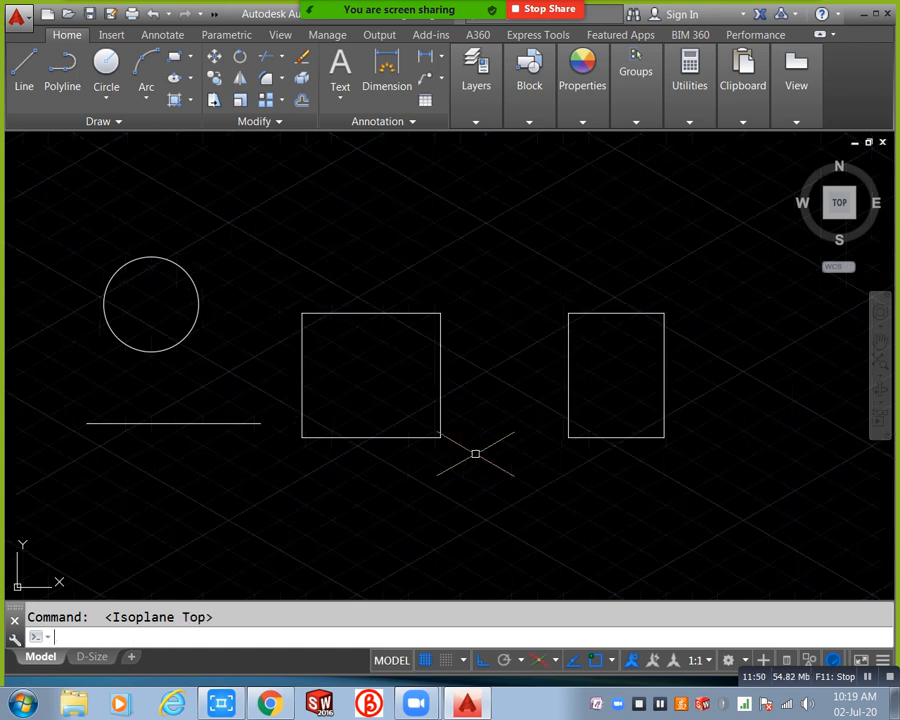
key(F5)
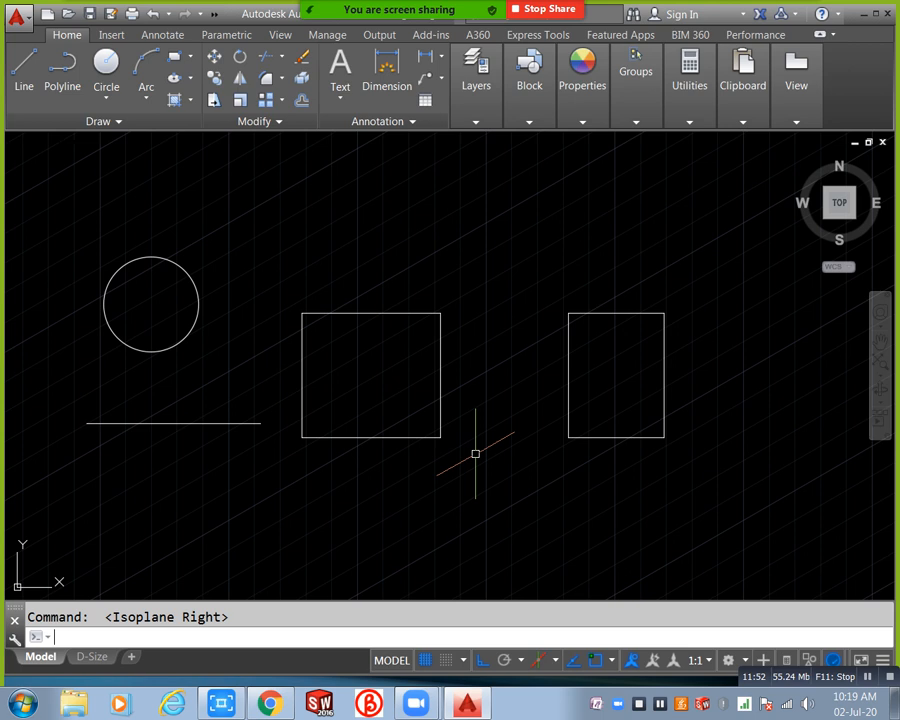
- Draw three connected 10-unit lines below the rectangles for the cube's right face, at 30°, straight up and back at 210°
middle_drag(482, 474, 415, 386)
text(l)
key(Return)
click(404, 529)
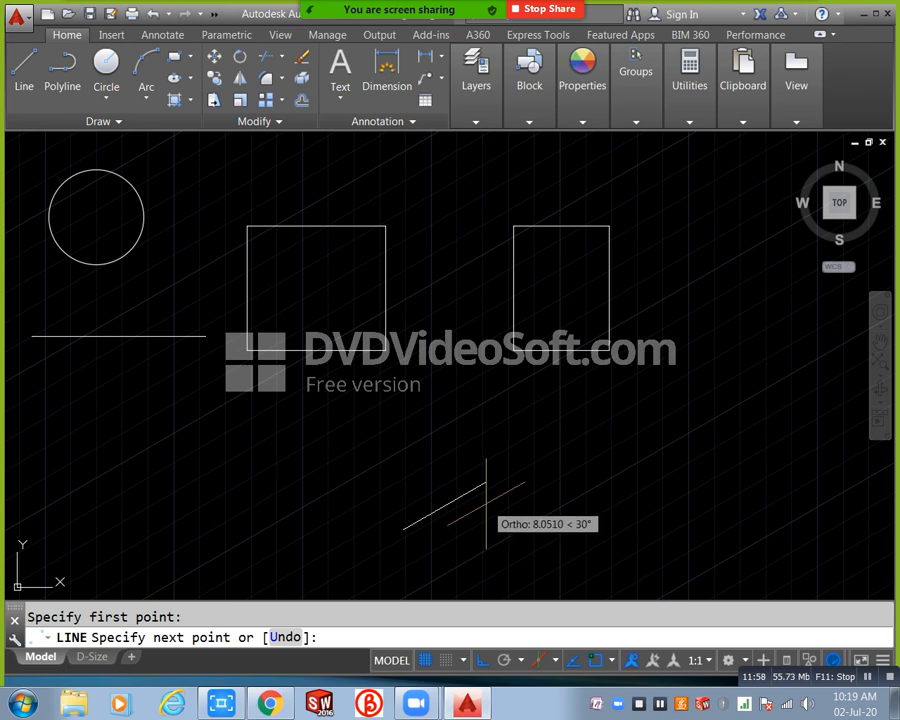
text(10)
key(Return)
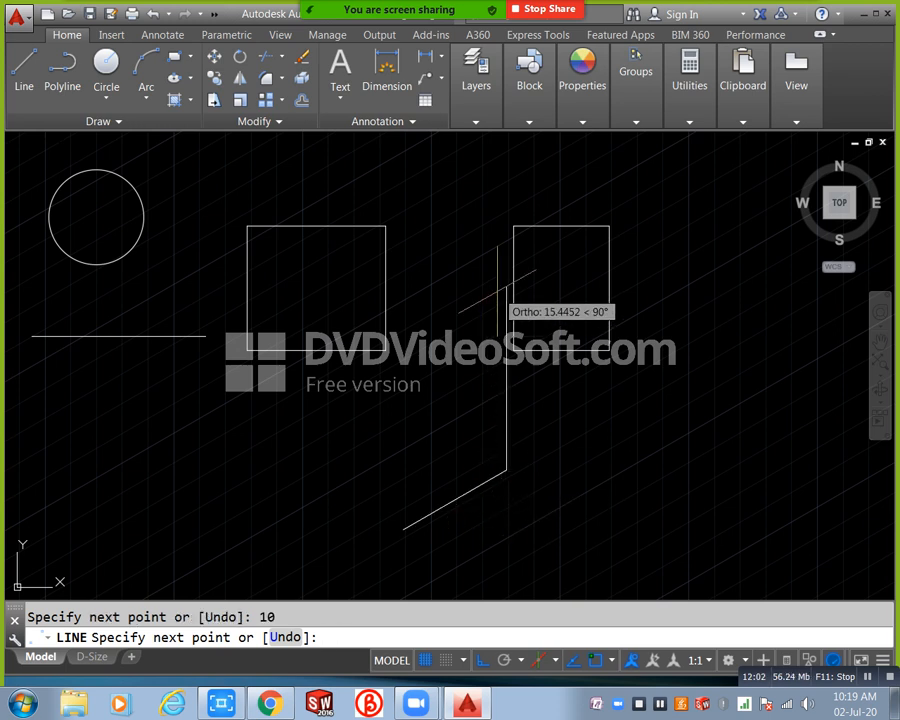
text(10)
key(Return)
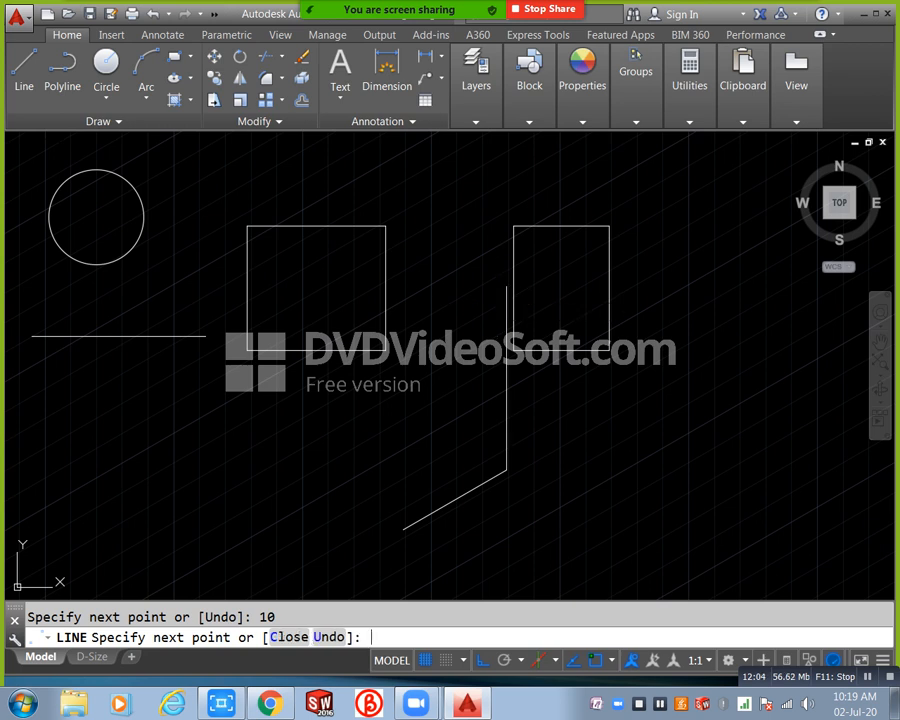
text(10)
key(Return)
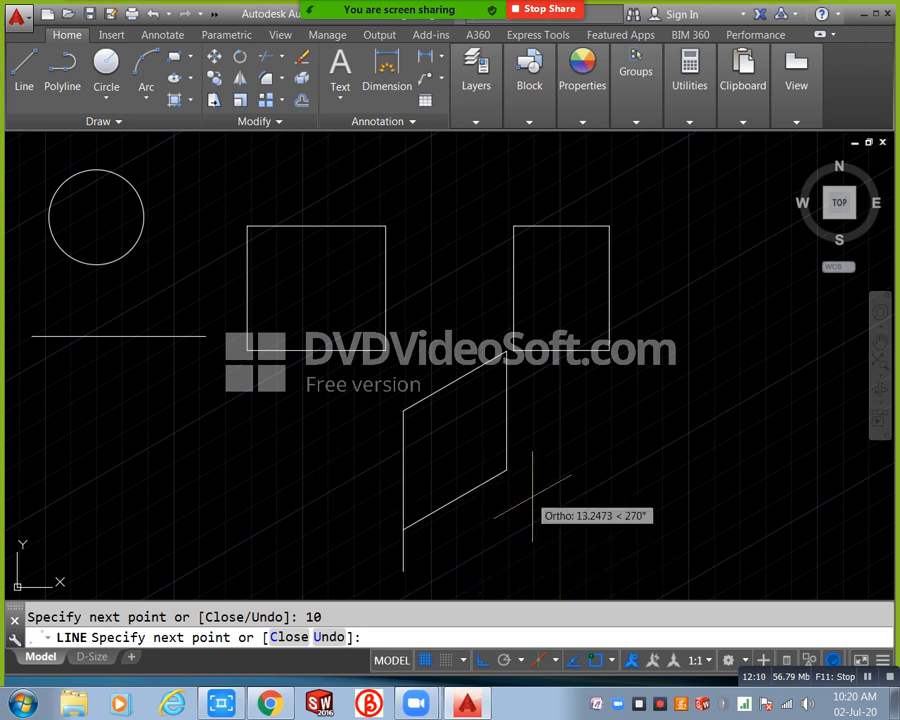
- Switch to the left isoplane and continue the lines with four 10-unit segments to complete the cube's left face and shared vertical edge
key(F5)
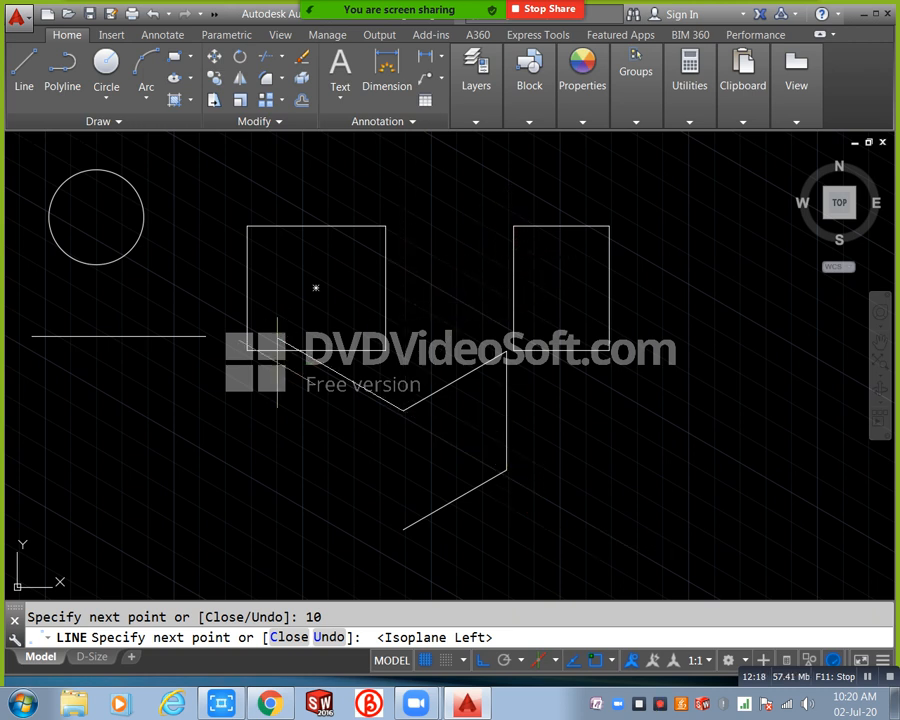
text(10)
key(Return)
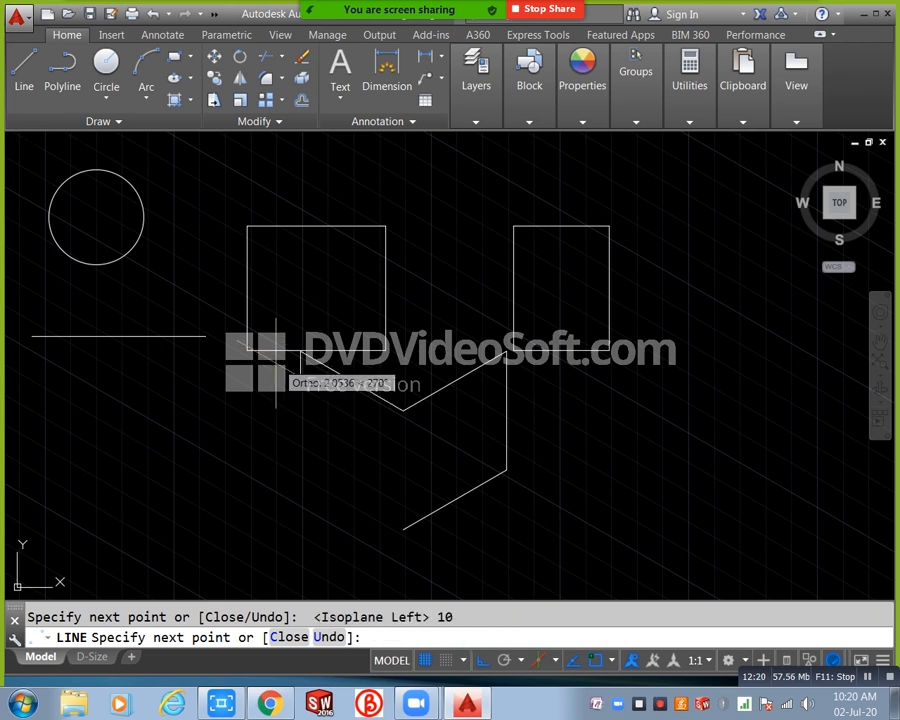
text(10)
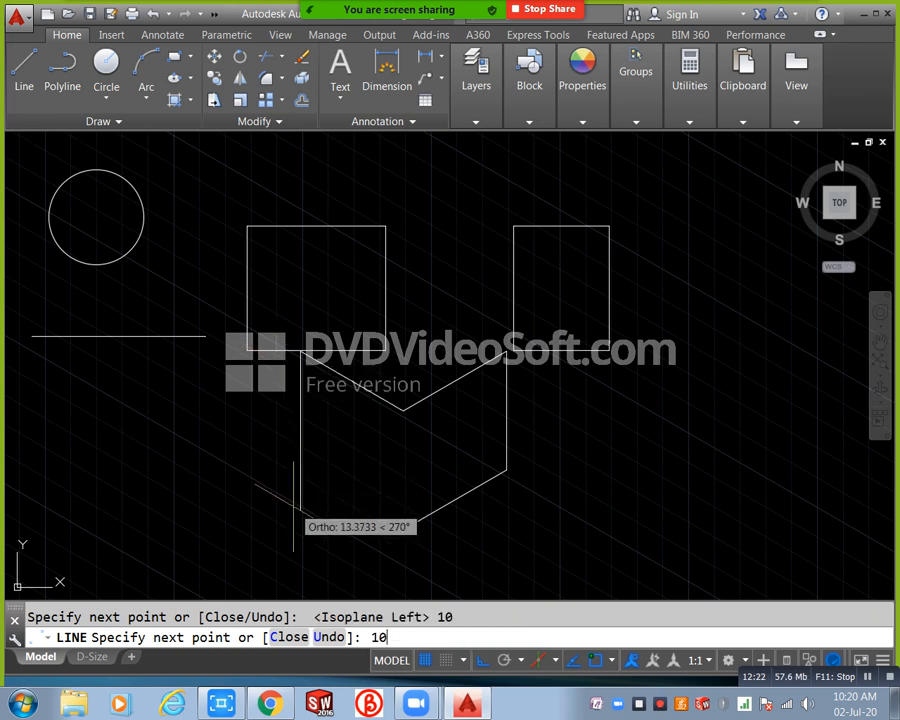
key(Return)
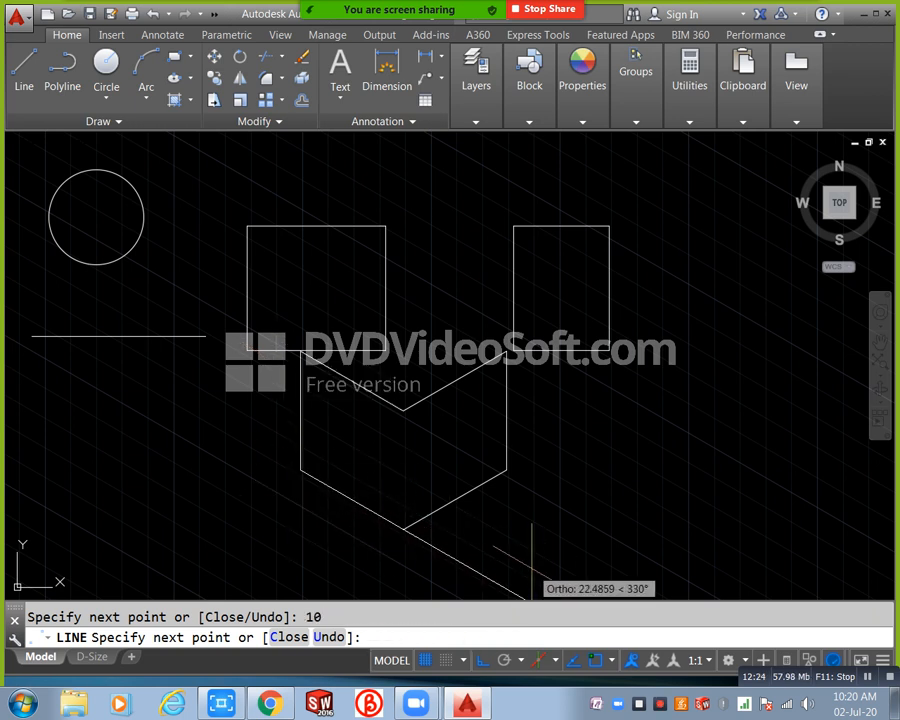
text(10)
key(BackSpace)
key(BackSpace)
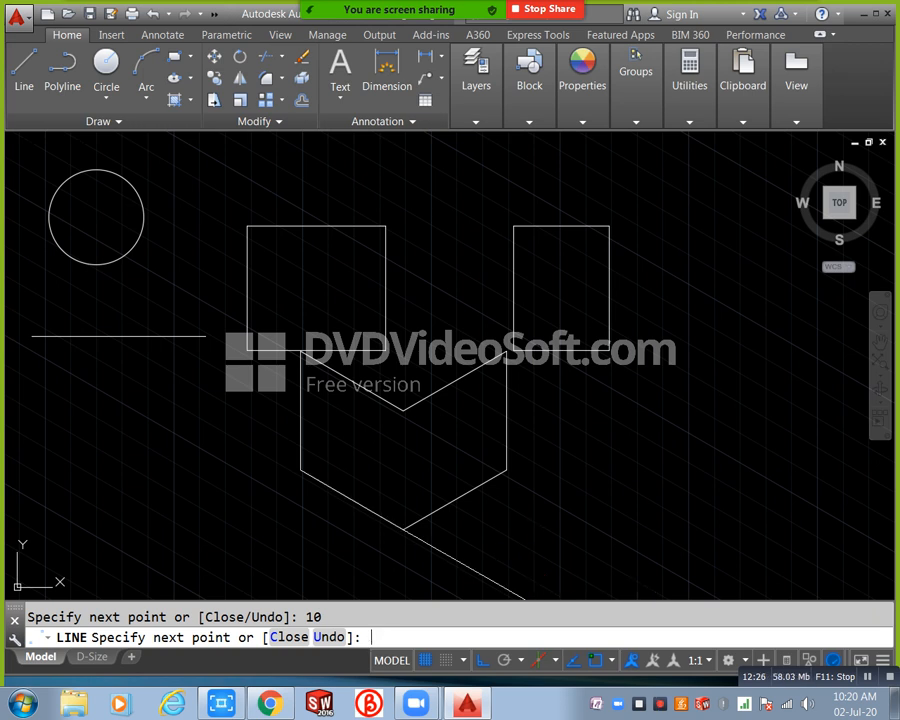
text(10)
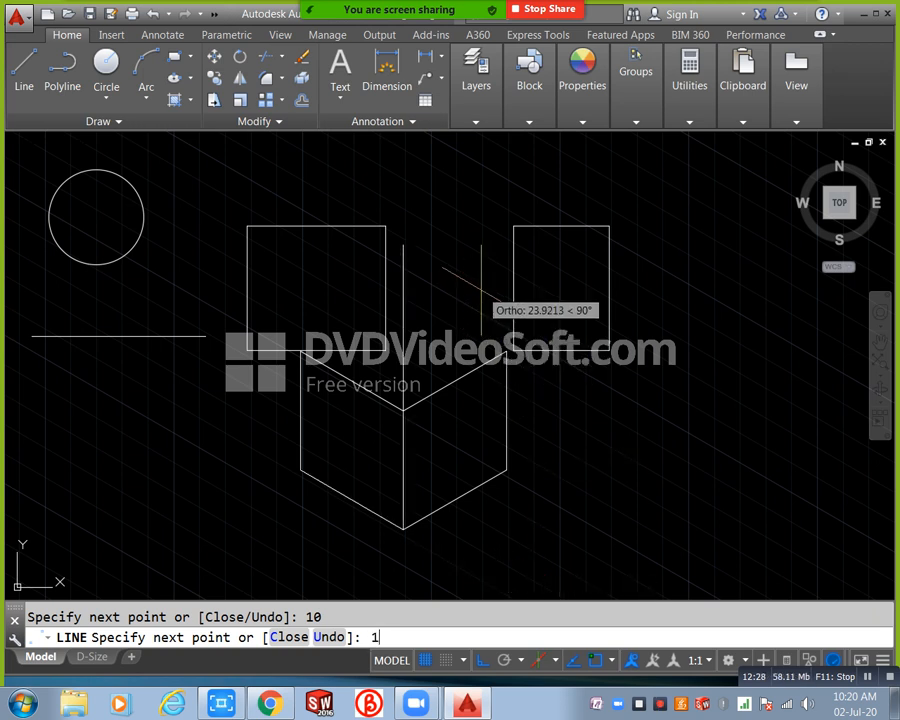
key(Return)
key(Escape)
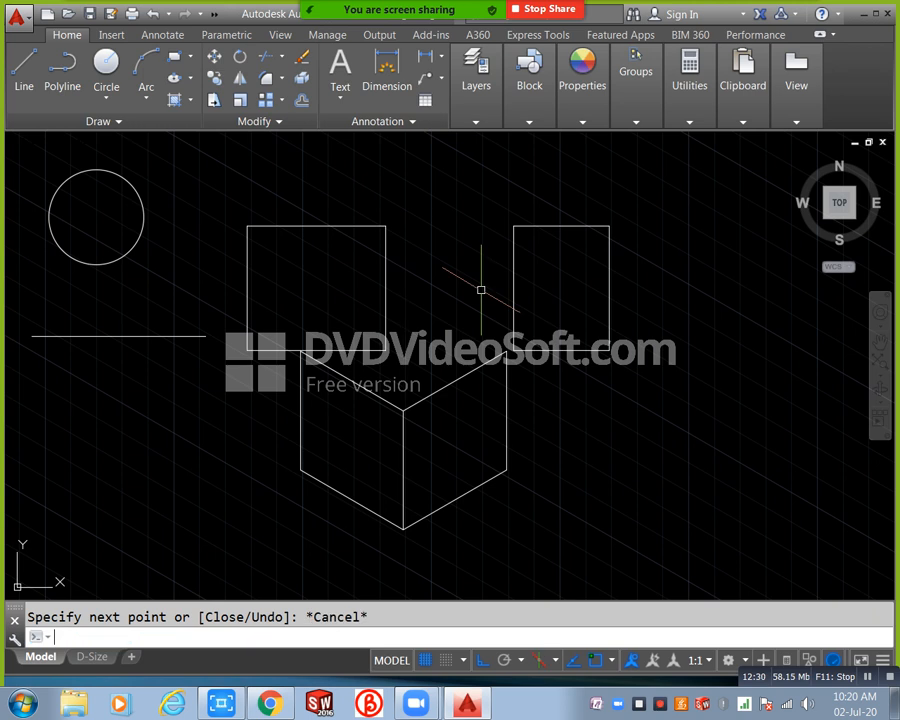
- Close the cube's top face with two 10-unit lines from the right face's upper outer corner, switching to the top isoplane for the second
key(Return)
click(506, 351)
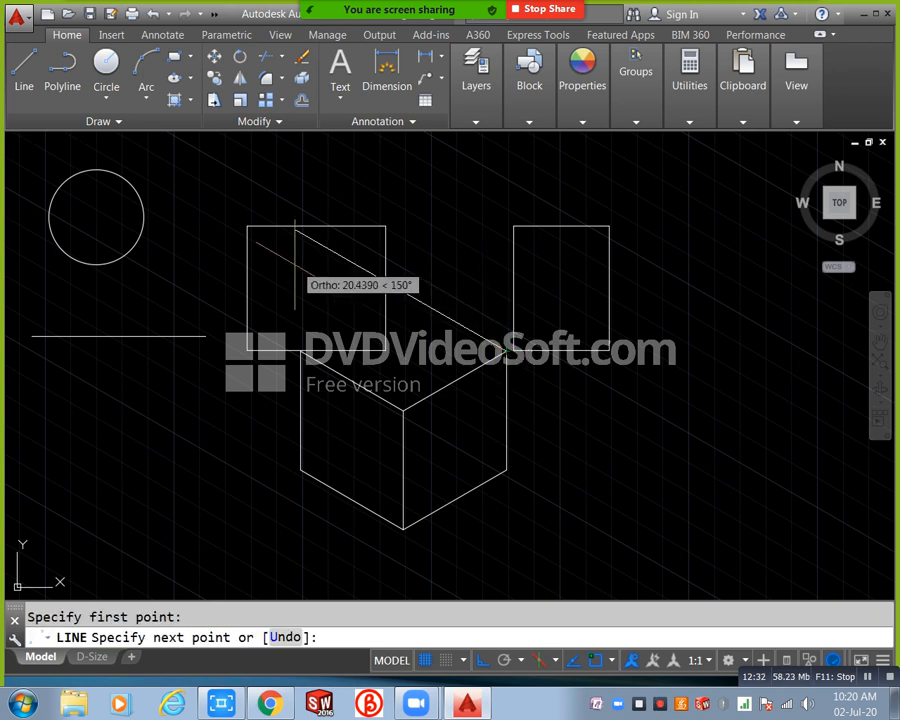
text(10)
key(Return)
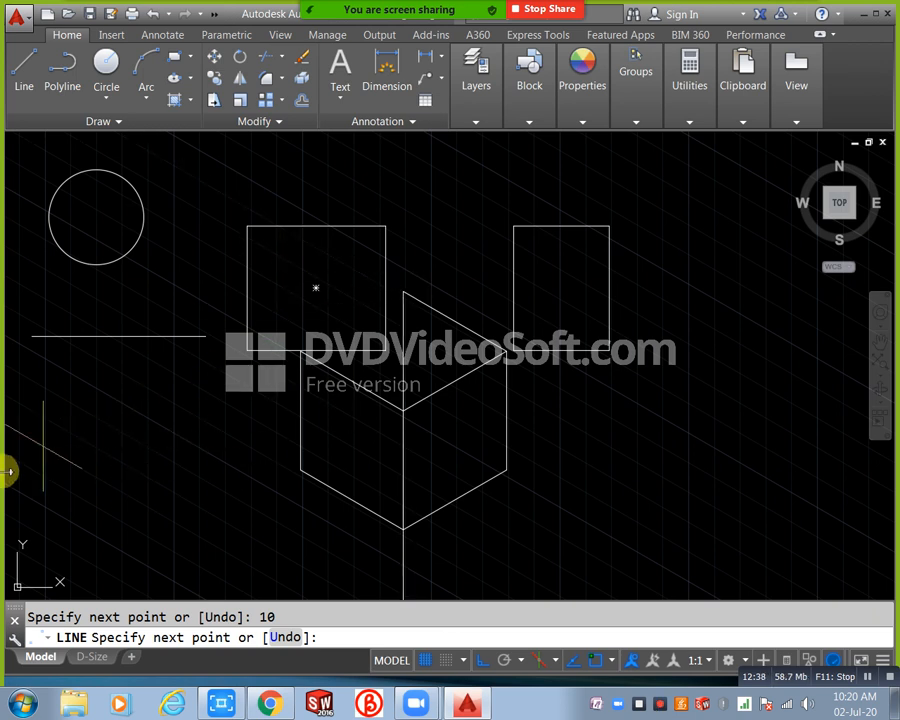
key(F5)
text(10)
key(Return)
key(Escape)
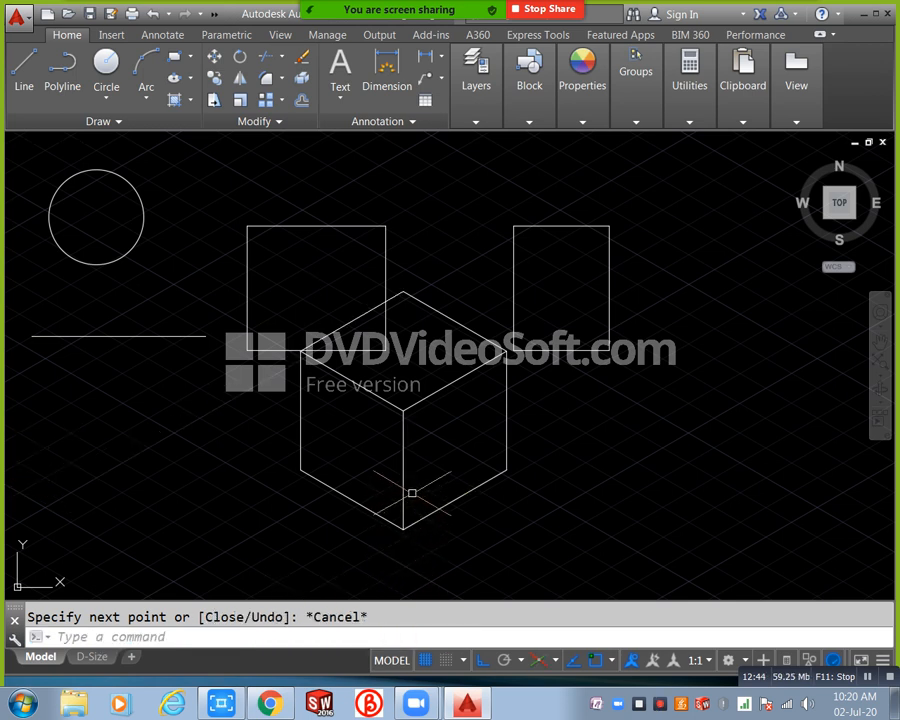
- Examine the flat cube drawing in the home isometric view, from an orbited angle and in the front view
middle_drag(410, 490, 460, 482)
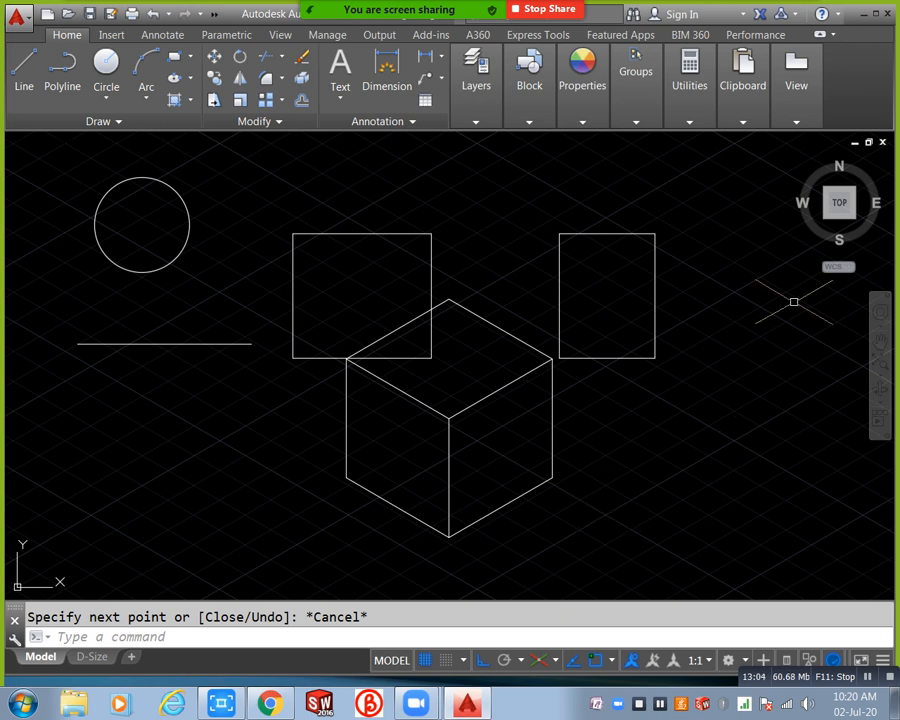
mouse_move(810, 235)
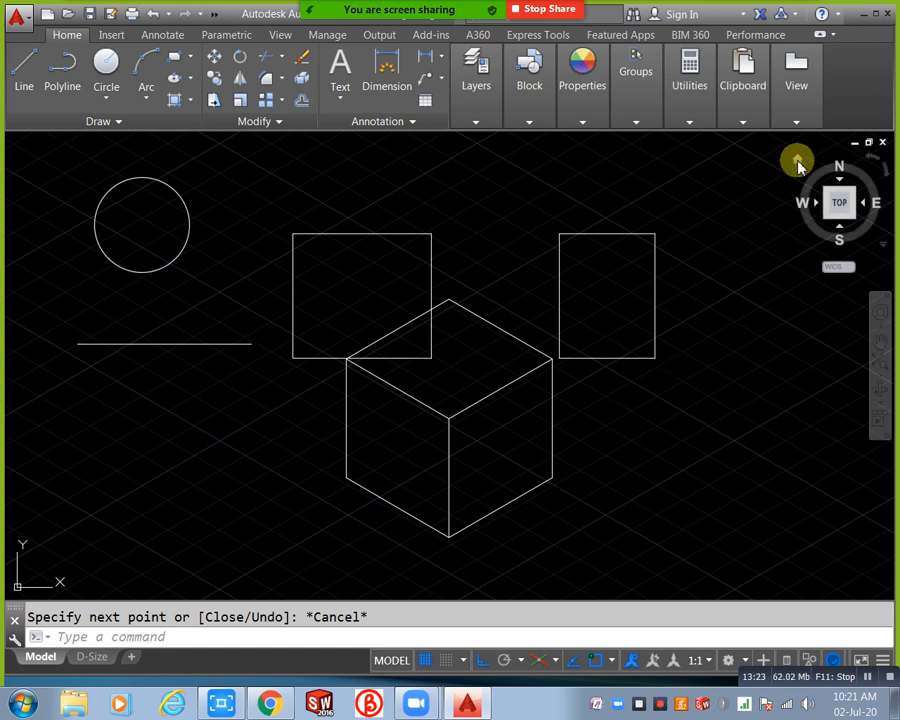
click(798, 162)
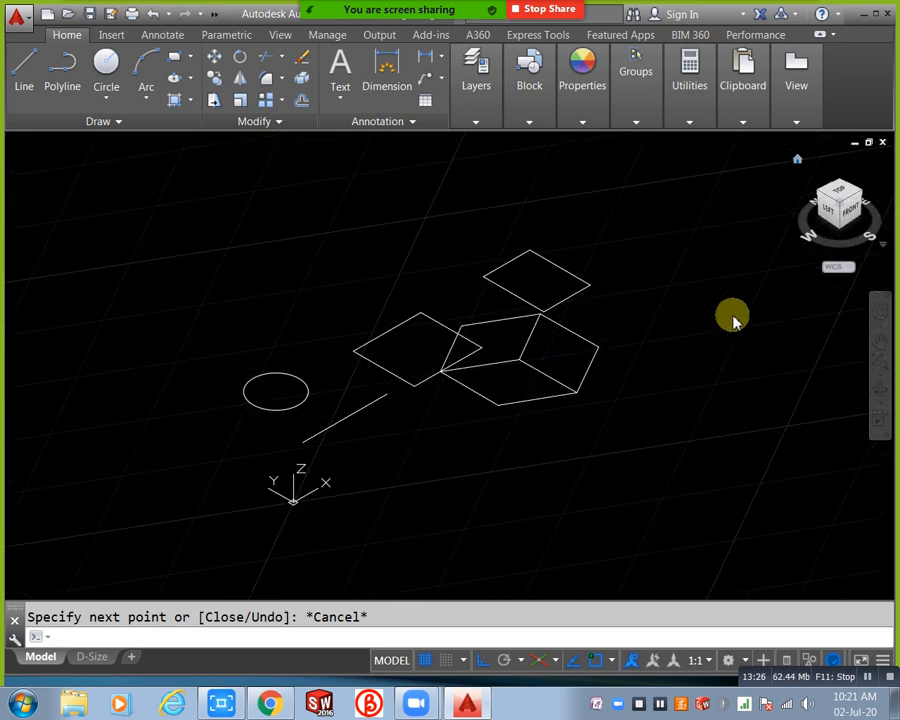
shift+middle_drag(659, 403, 544, 338)
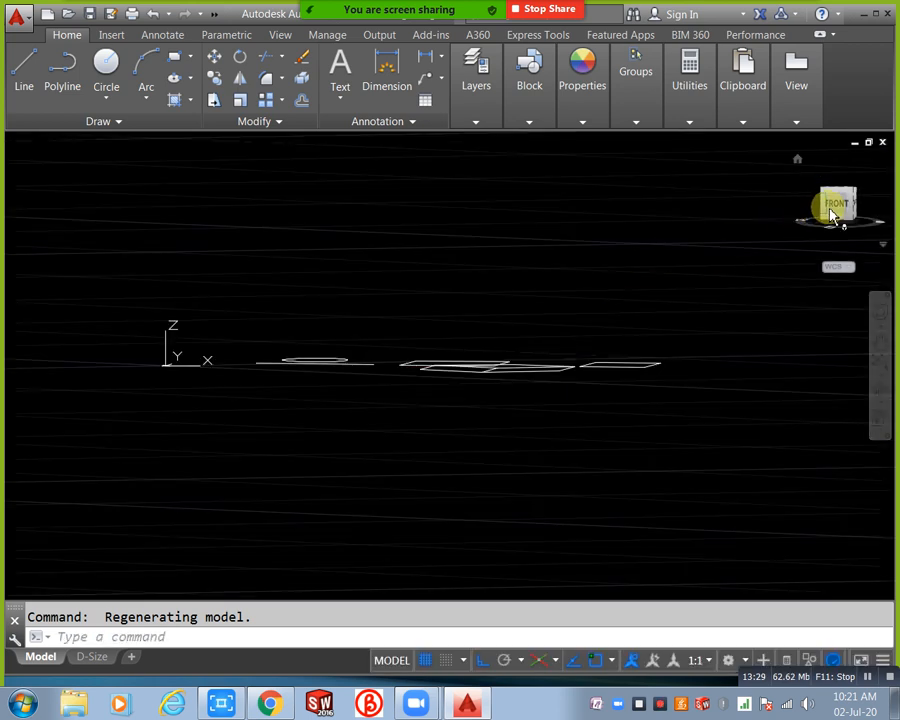
click(836, 206)
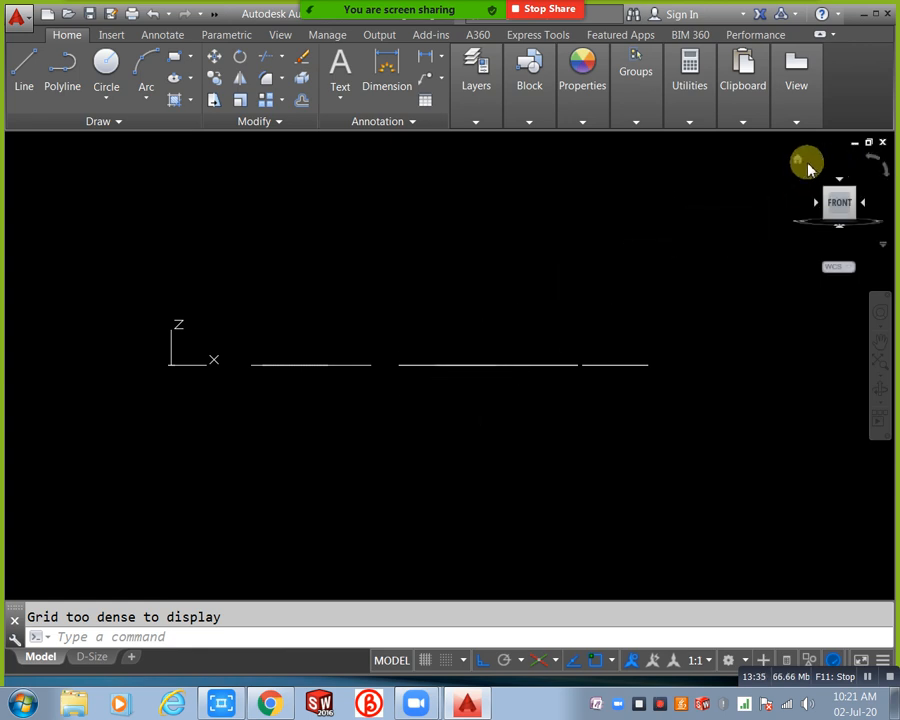
click(798, 162)
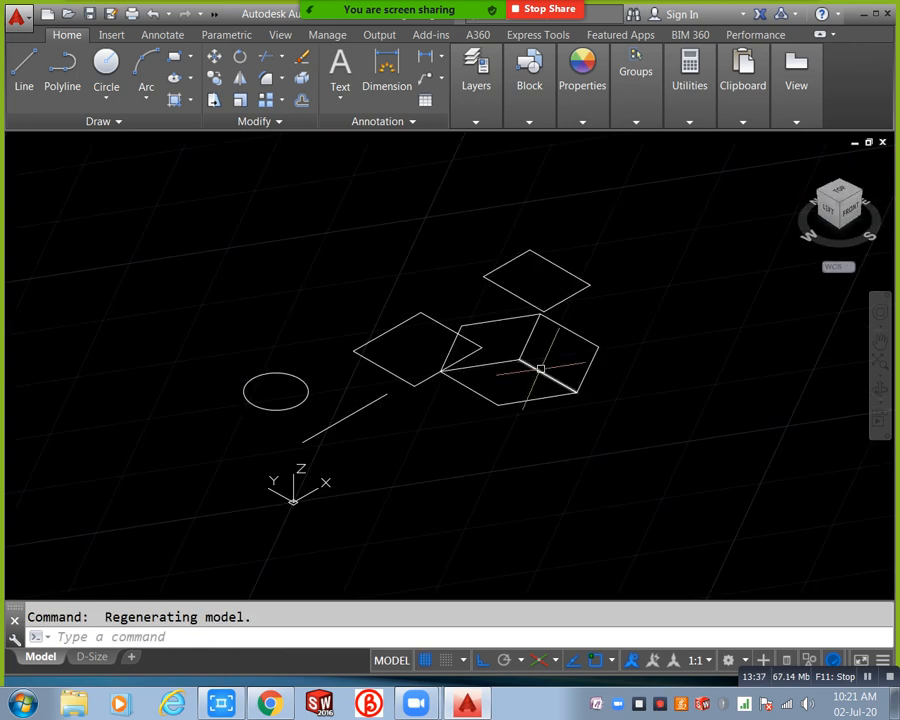
- Change the grid snap type to Rectangular snap in the drafting settings
right_click(425, 660)
click(446, 638)
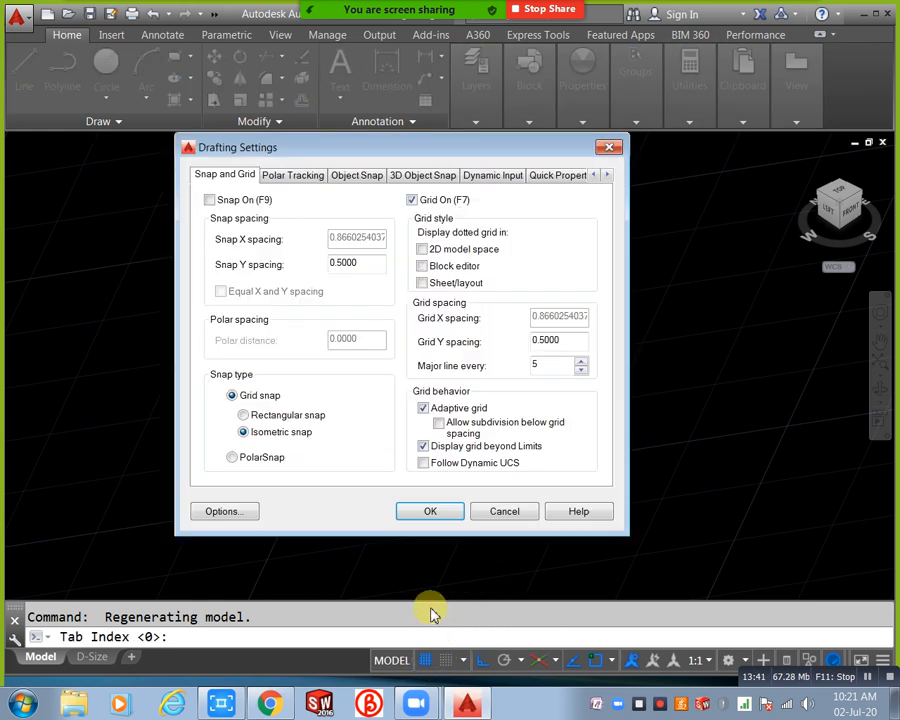
click(257, 414)
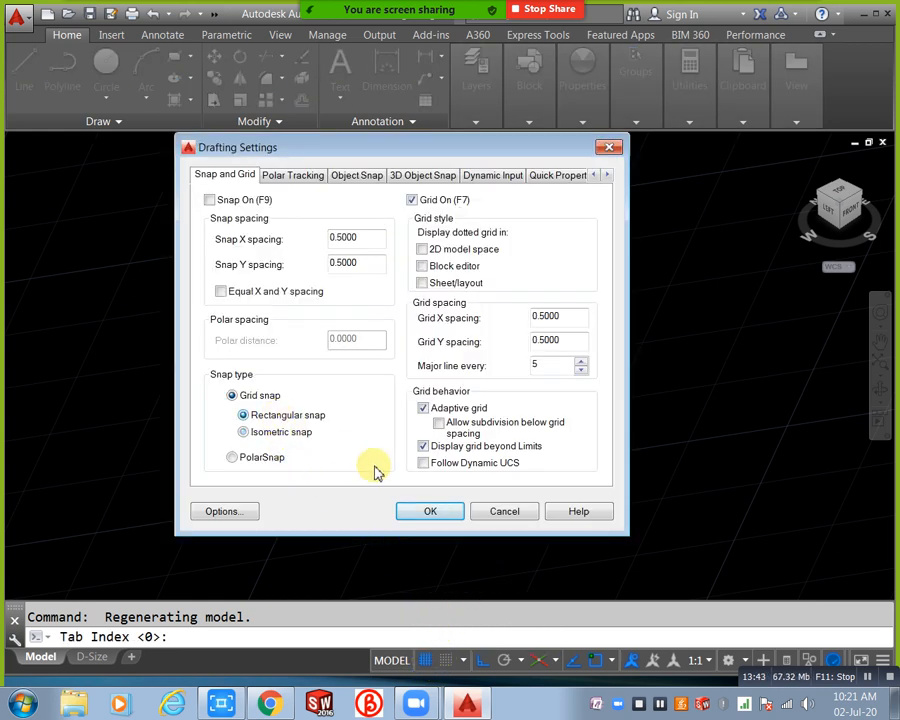
click(425, 511)
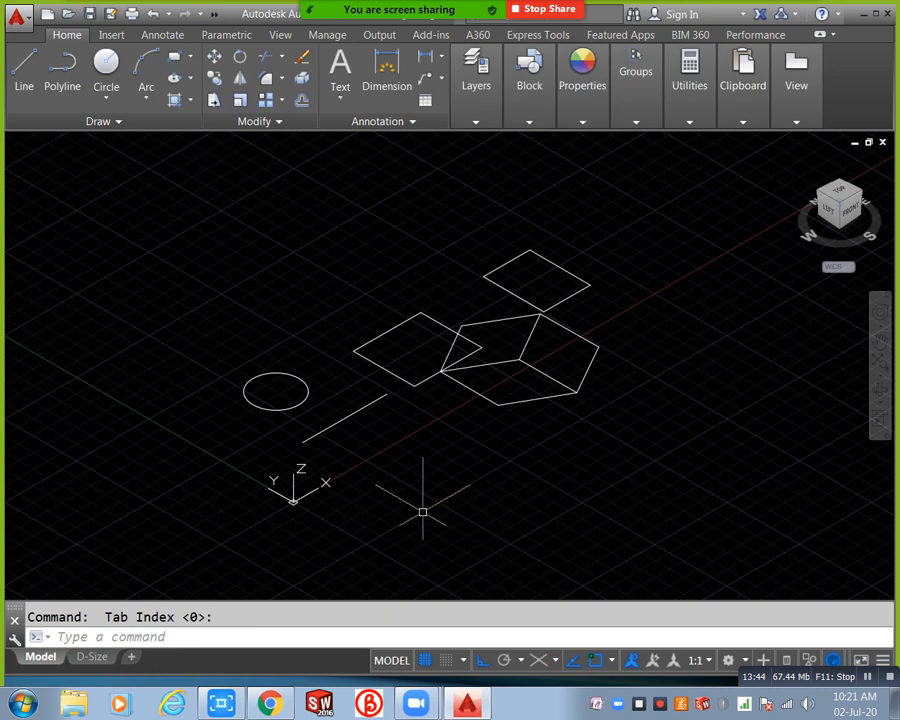
- Return the drawing to the Top view with all the shapes in sight
click(31, 139)
click(55, 180)
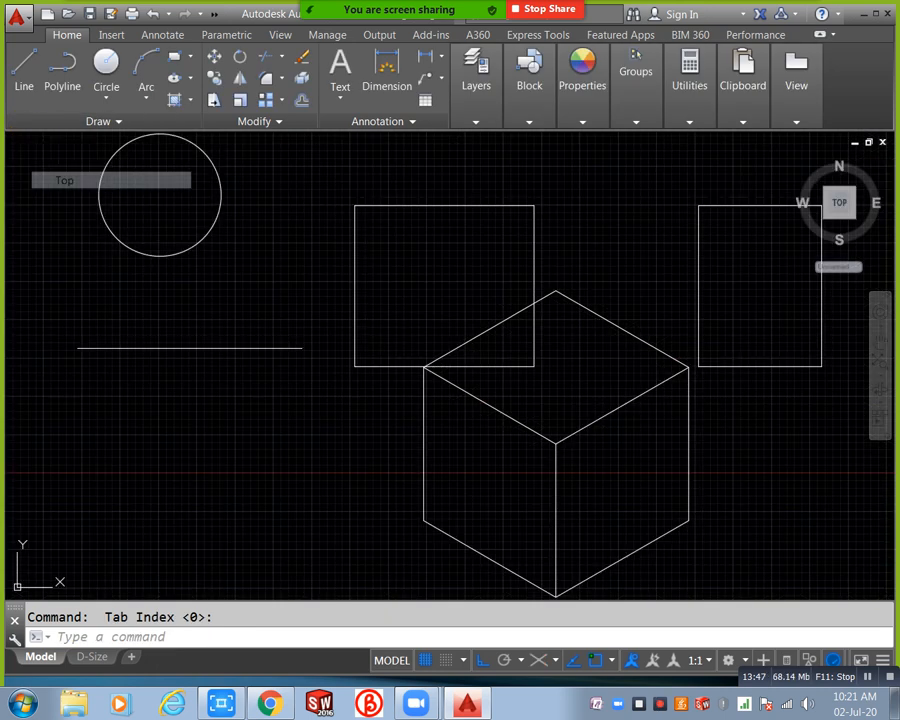
scroll(420, 303, down, 2)
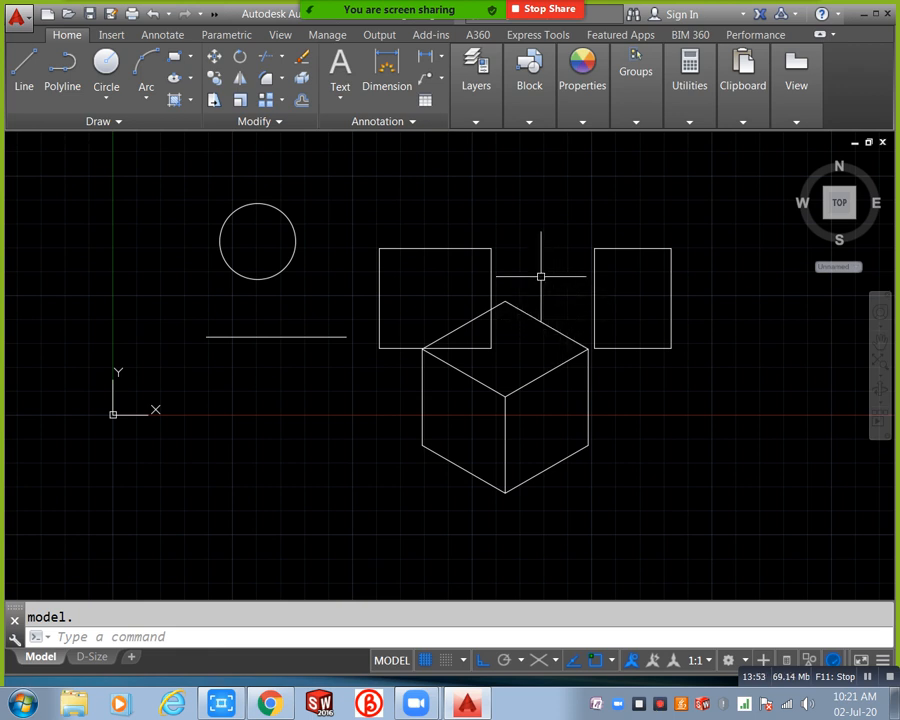
- Move the UCS origin to the left endpoint of the horizontal line below the circle
middle_drag(528, 236, 519, 243)
middle_drag(657, 356, 643, 364)
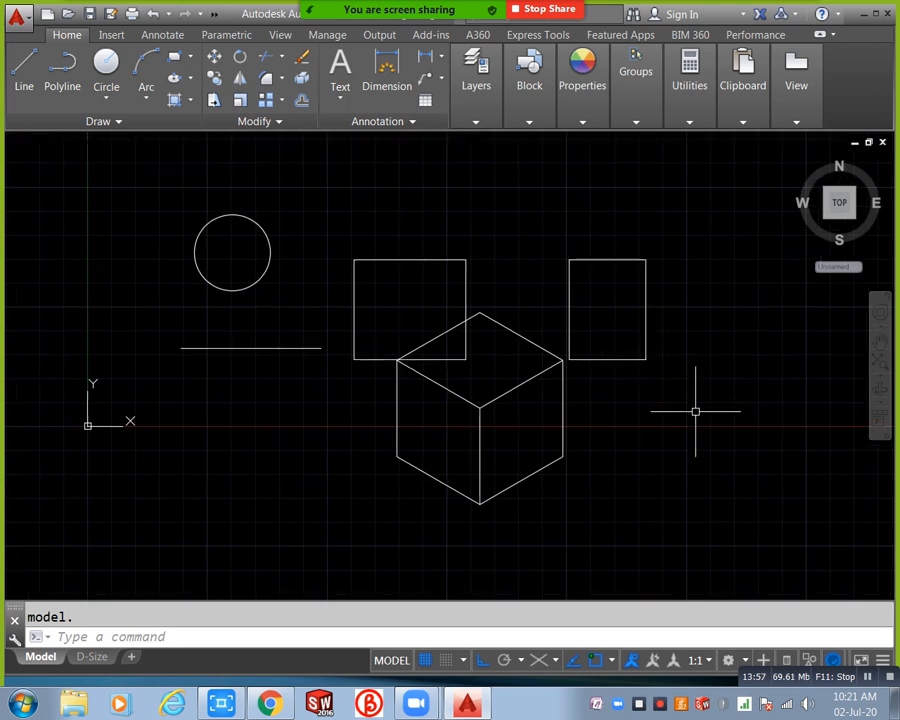
middle_drag(326, 435, 367, 456)
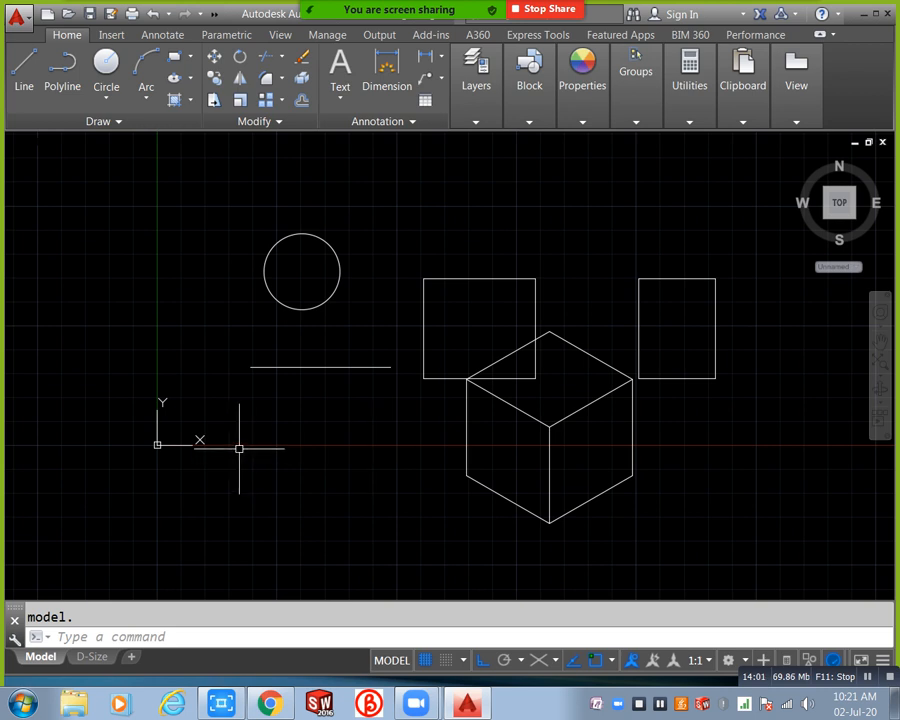
click(181, 444)
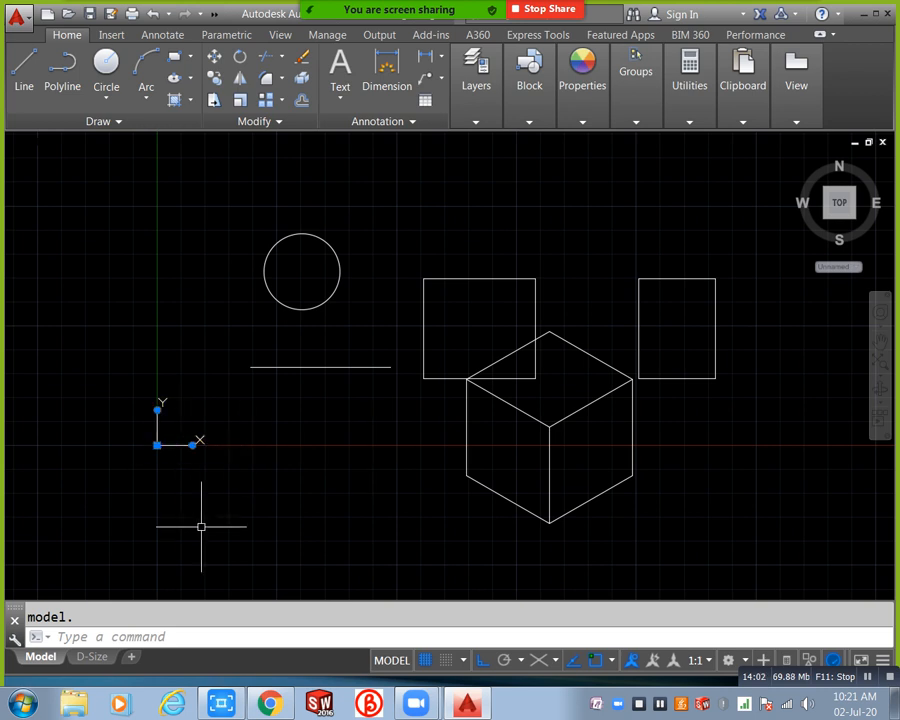
click(157, 445)
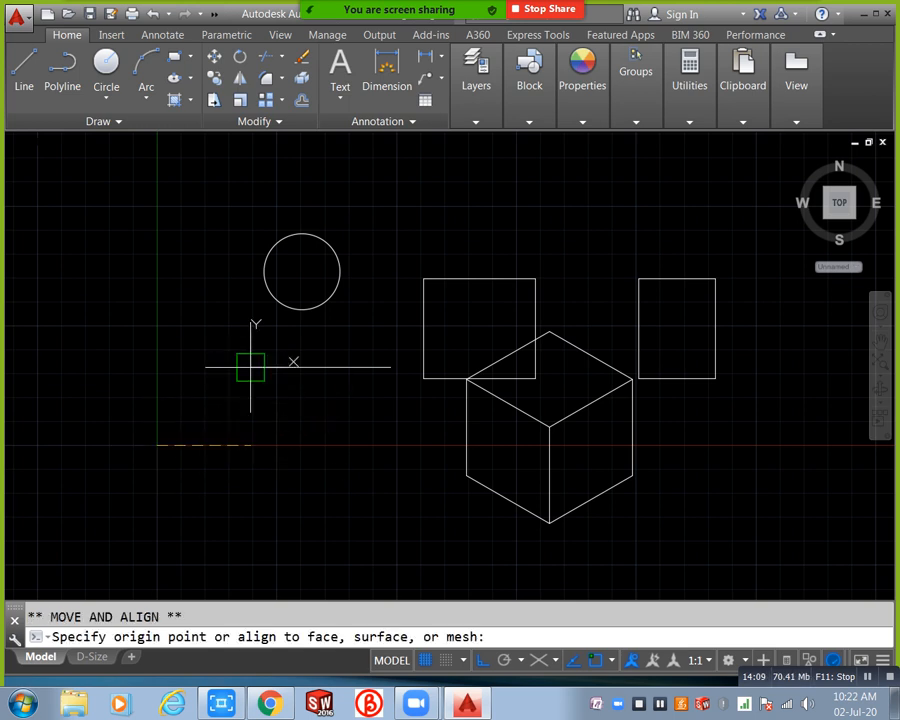
click(250, 367)
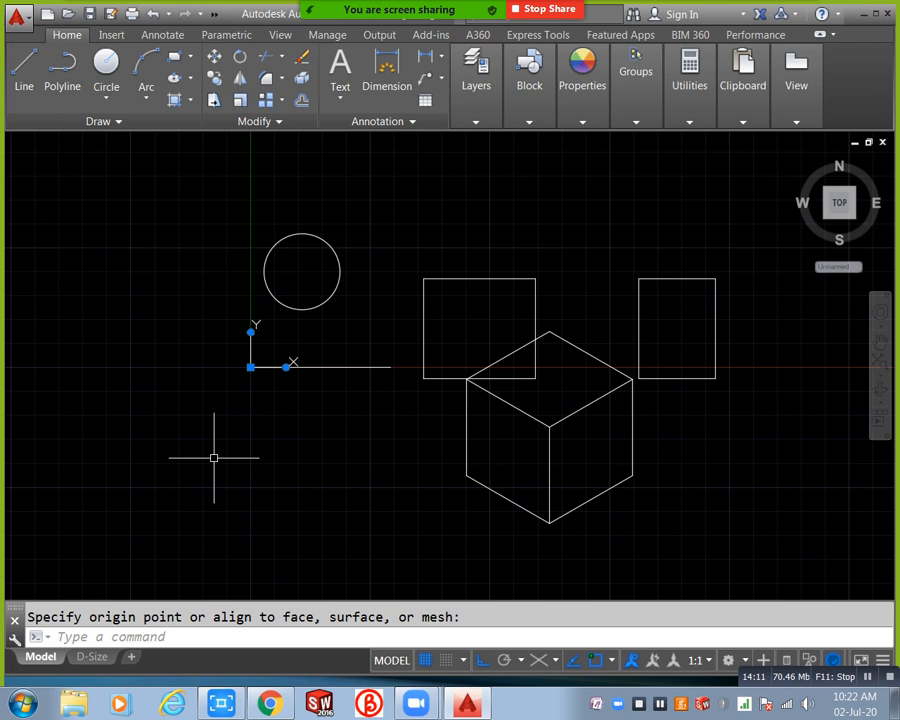
middle_drag(278, 456, 268, 482)
key(Escape)
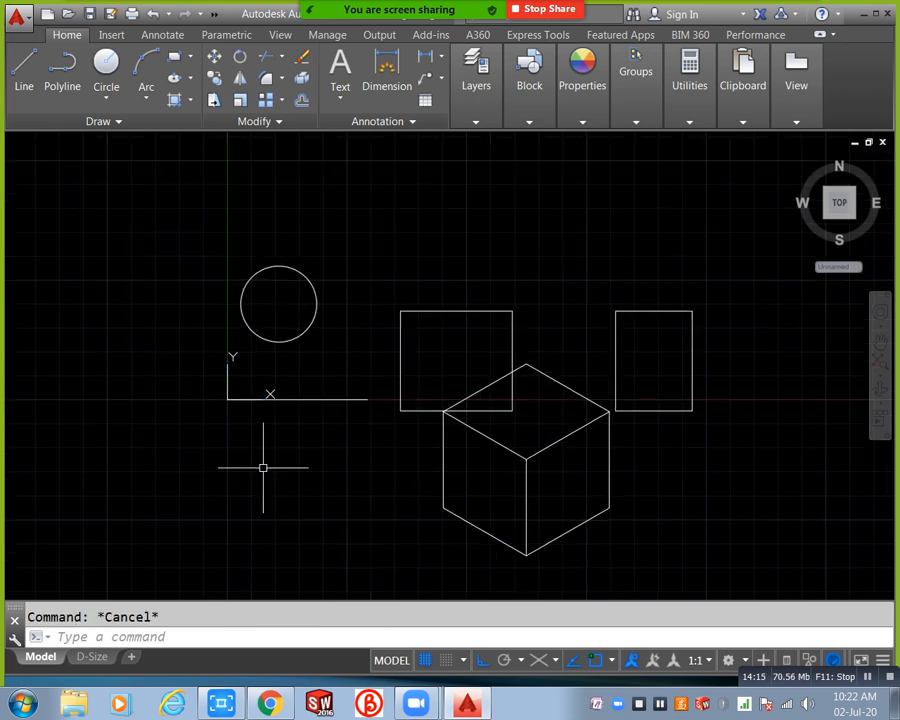
- Toggle Dynamic UCS repeatedly, leaving it on, and switch the isoplane to Right along the way
key(F6)
key(F6)
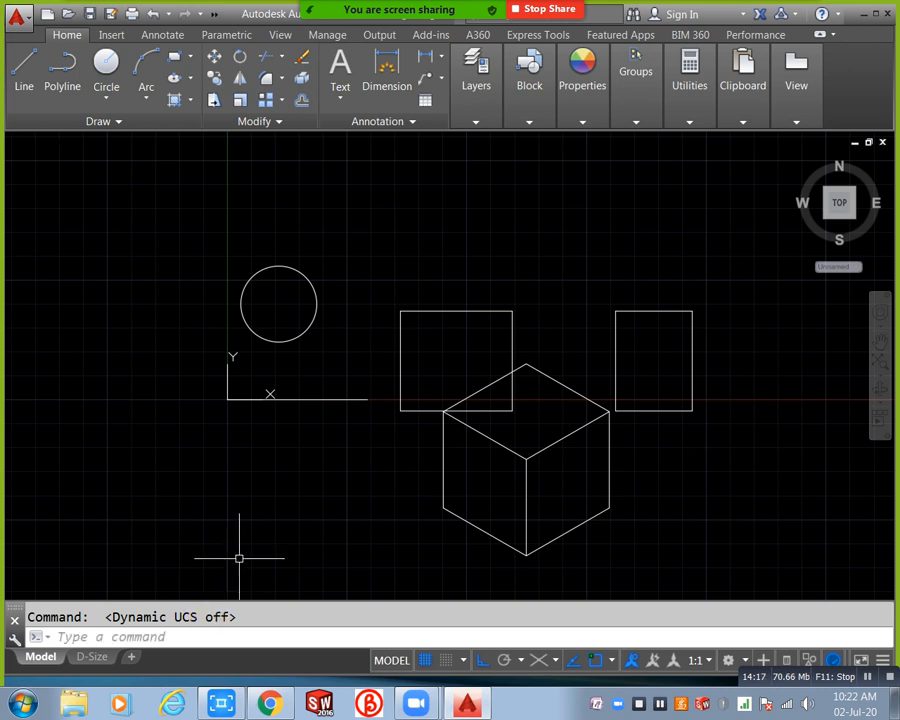
key(F5)
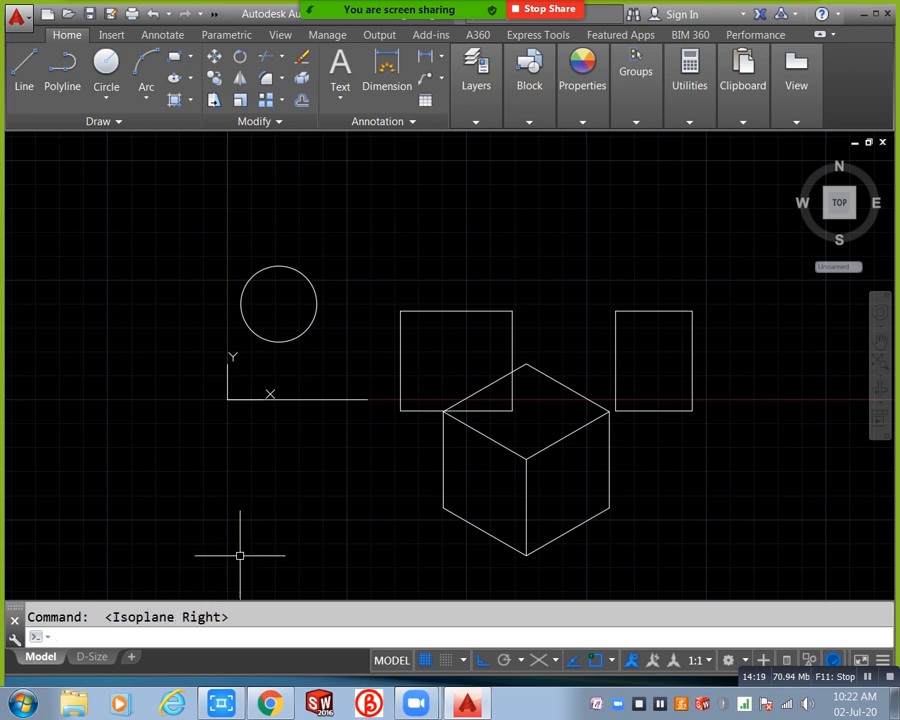
key(F6)
key(F6)
key(F6)
key(F6)
mouse_move(296, 537)
middle_down()
mouse_move(305, 518)
mouse_move(277, 518)
middle_up()
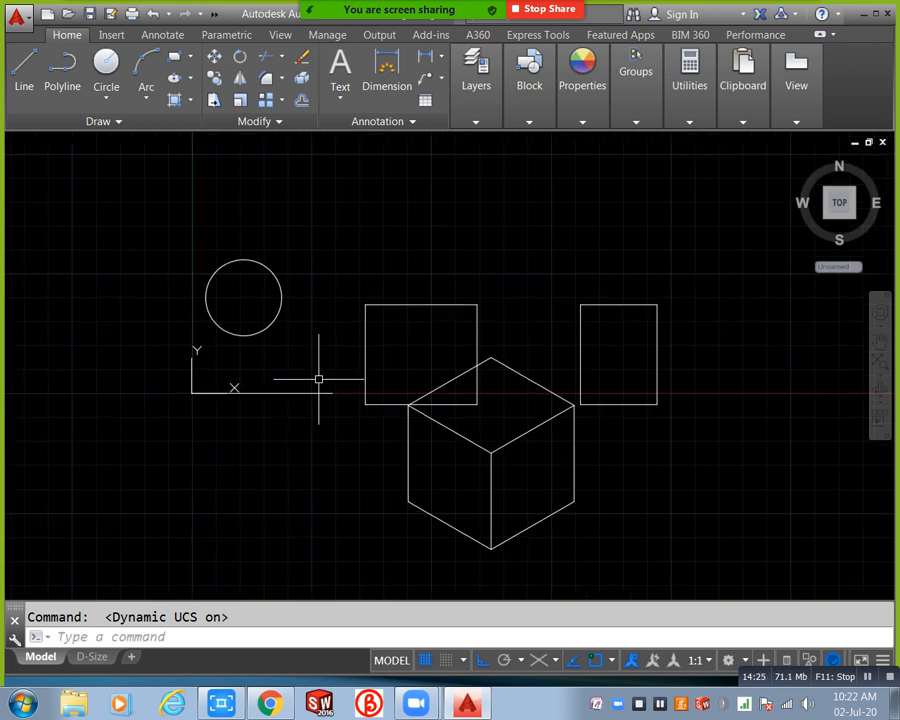
middle_drag(344, 422, 315, 459)
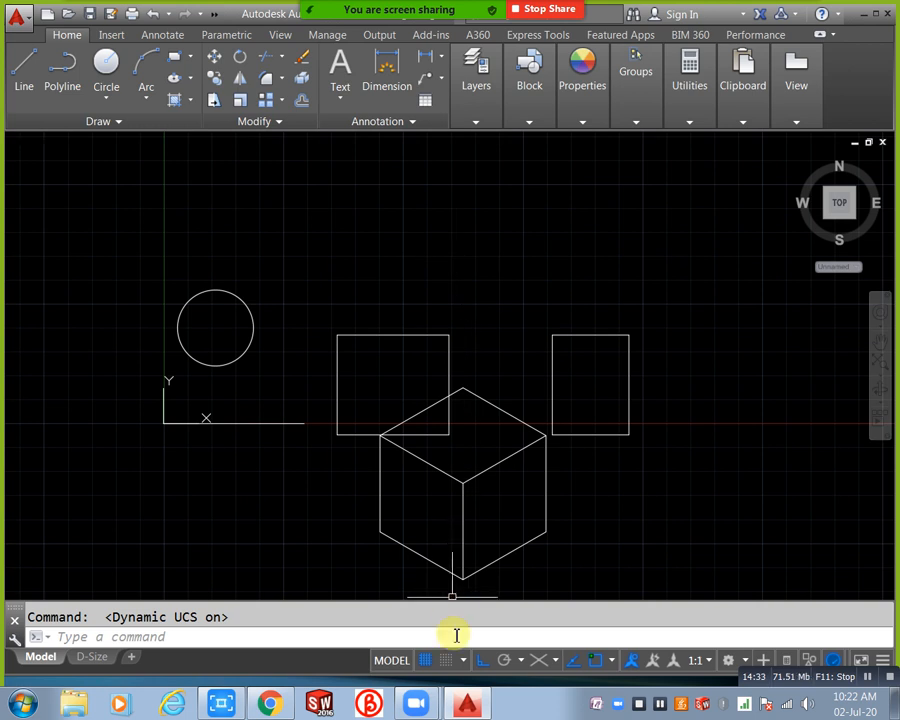
- Turn the drawing grid off and back on twice
key(F7)
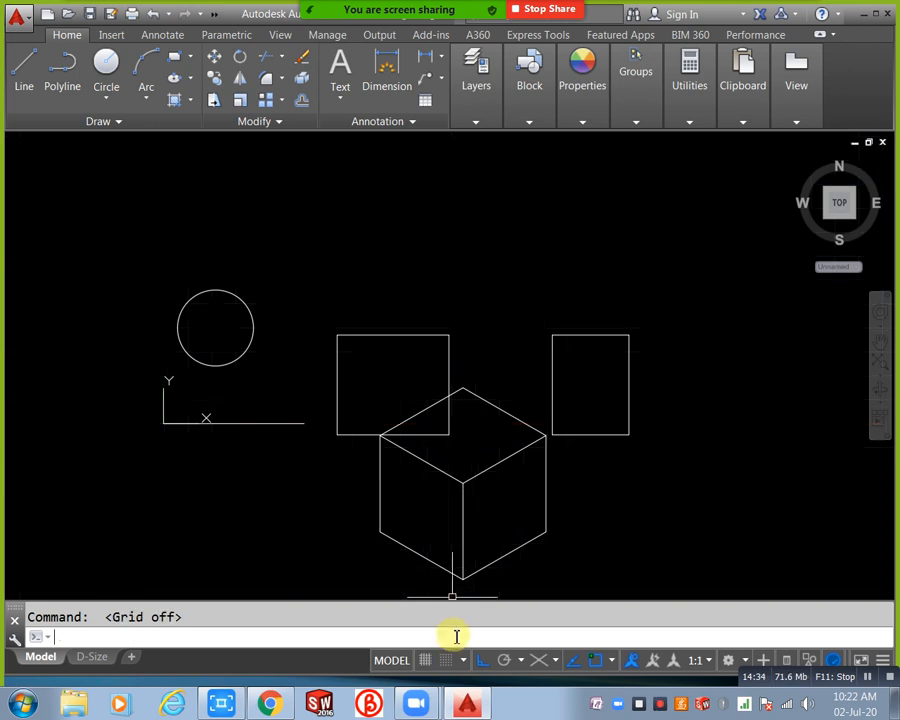
key(F7)
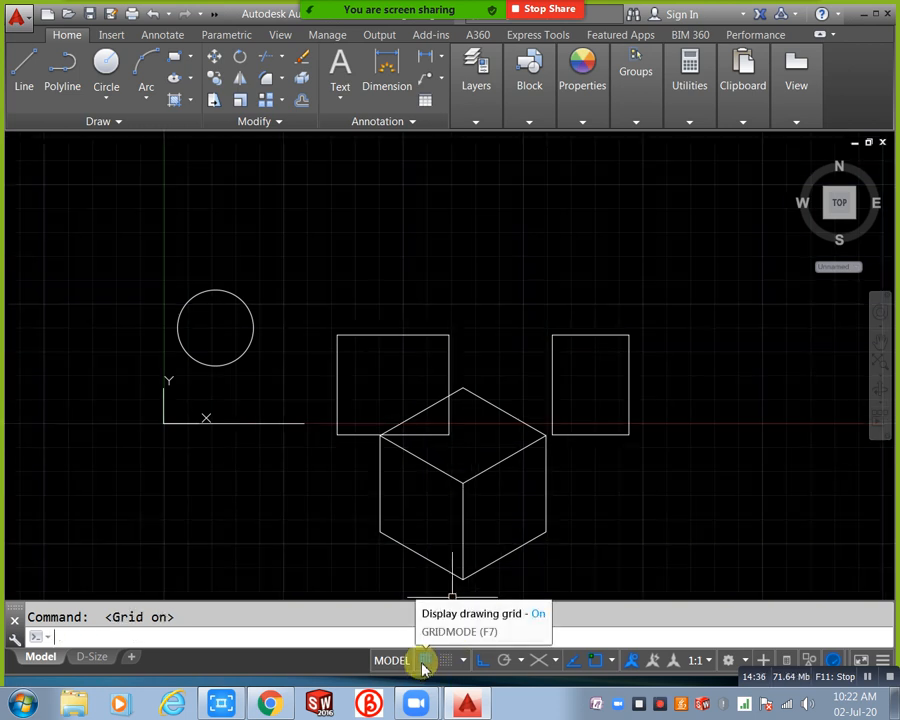
click(424, 662)
click(424, 662)
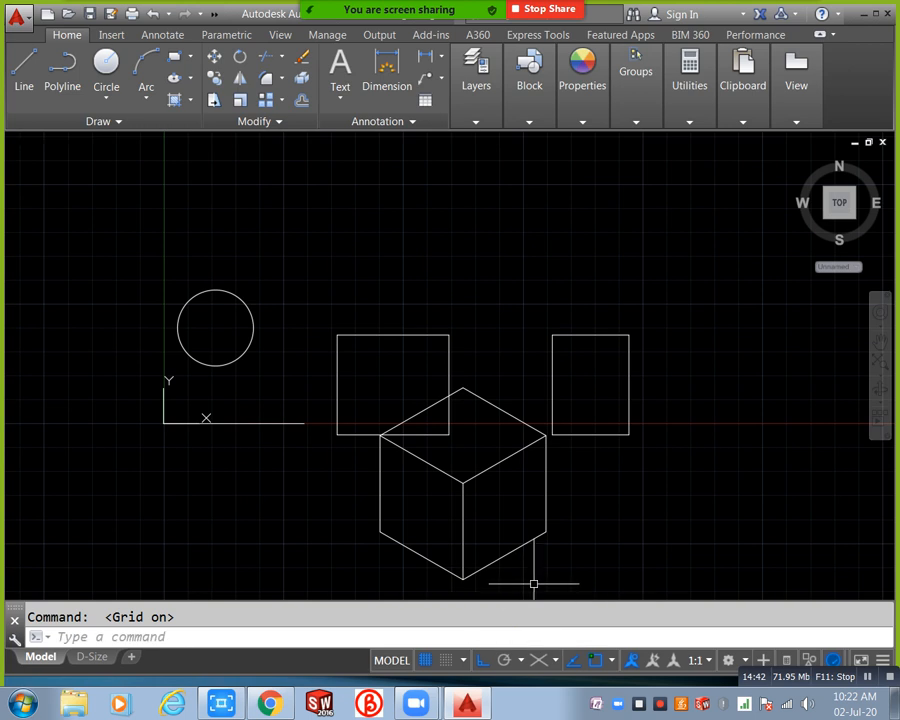
- Start a line in the empty area above the rectangles and draw a 10-unit horizontal segment to the right with ortho on
mouse_move(536, 580)
middle_down()
mouse_move(468, 585)
mouse_move(460, 571)
middle_up()
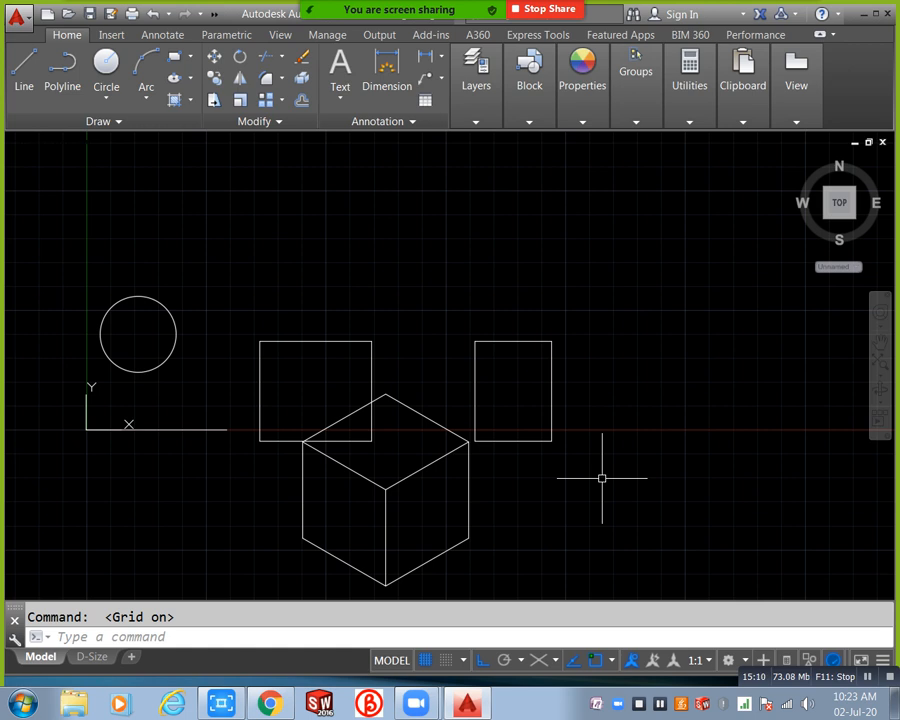
text(L)
key(Return)
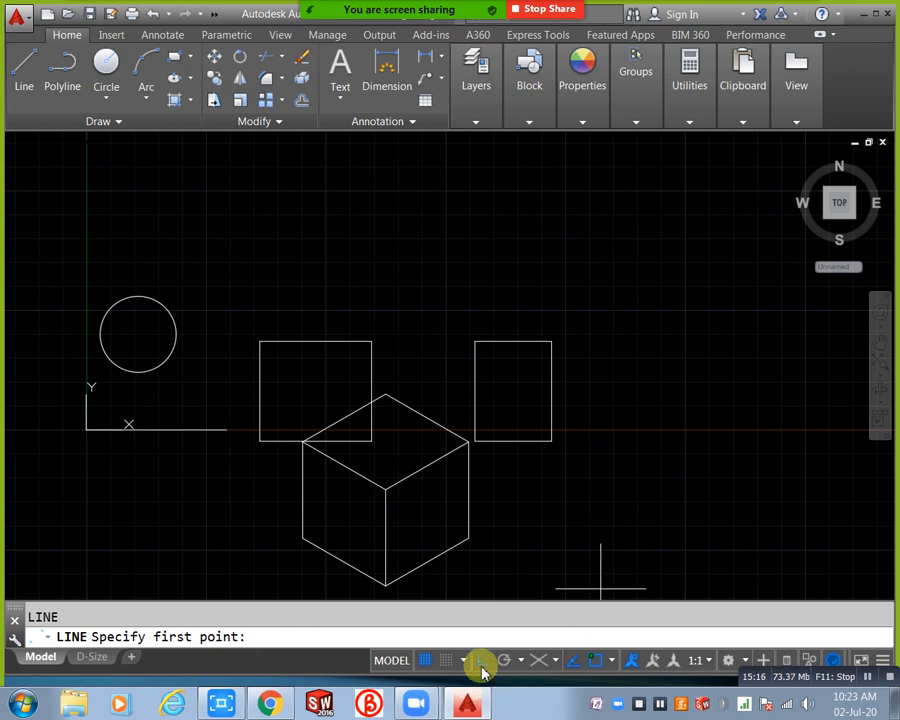
middle_drag(469, 469, 493, 540)
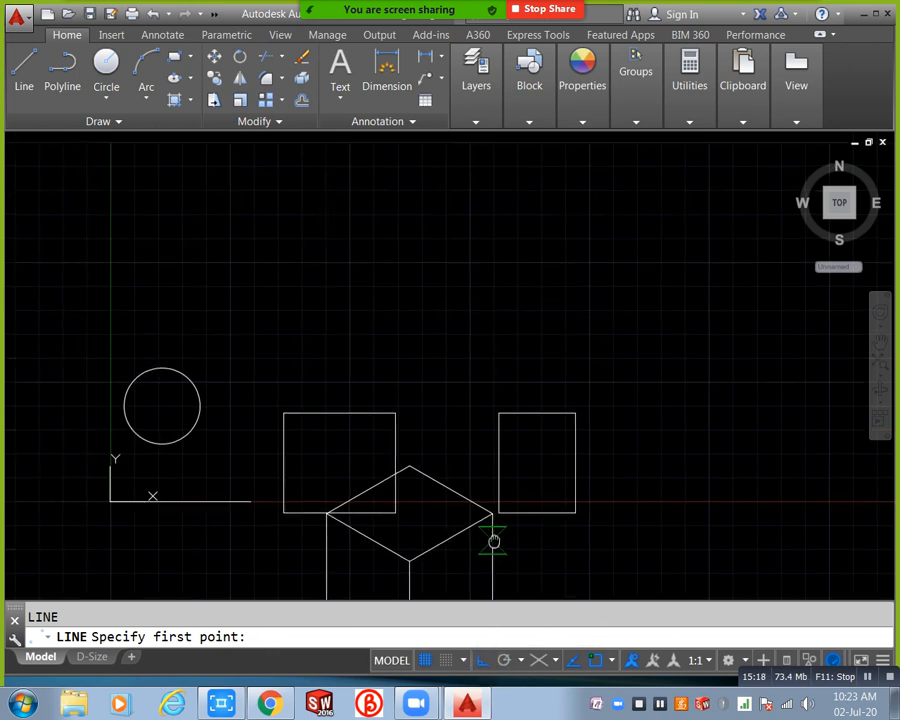
middle_drag(378, 253, 370, 323)
click(370, 316)
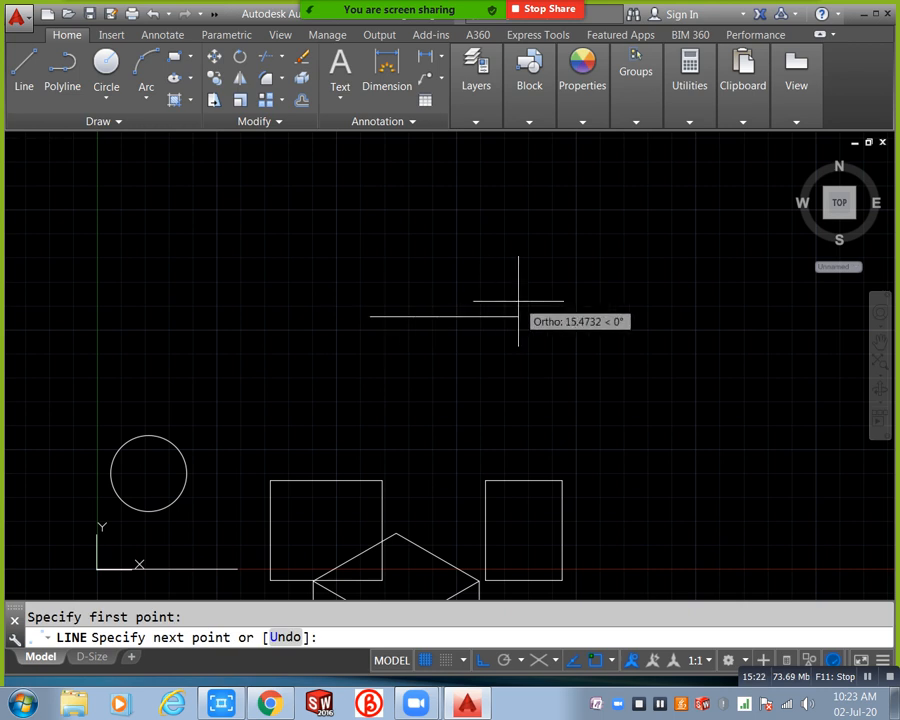
text(10)
key(Return)
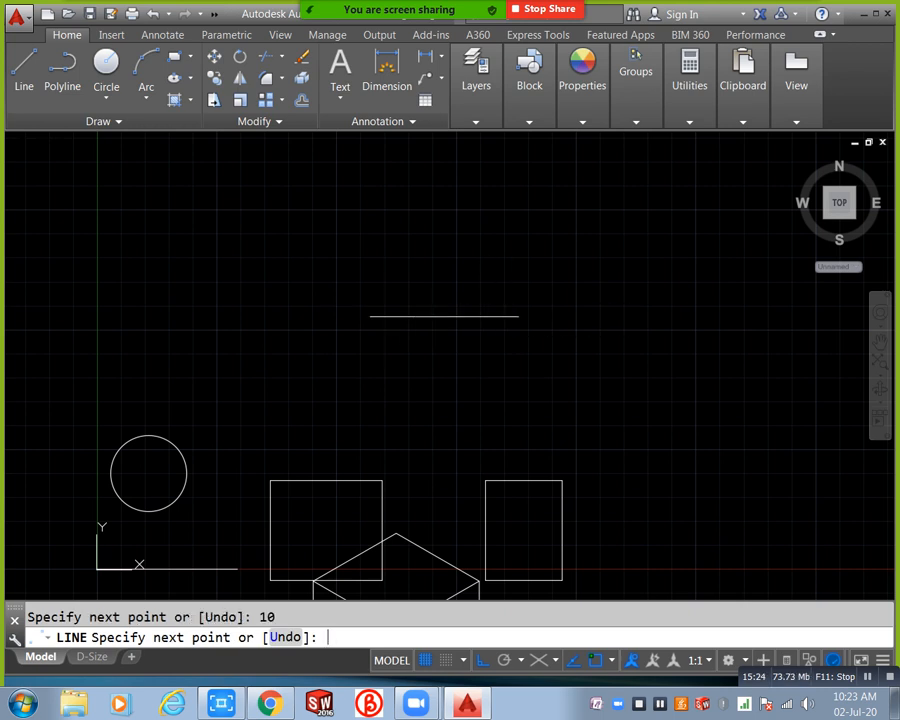
- Continue the line from the base's right end 3 units up and 4 units left
scroll(461, 256, up, 2)
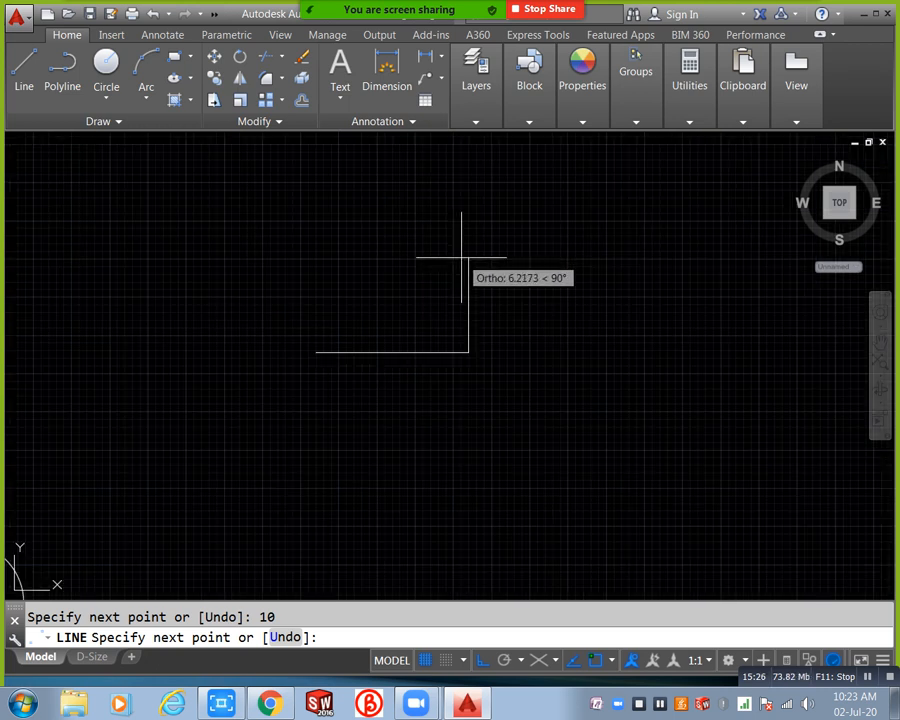
text(3)
key(Return)
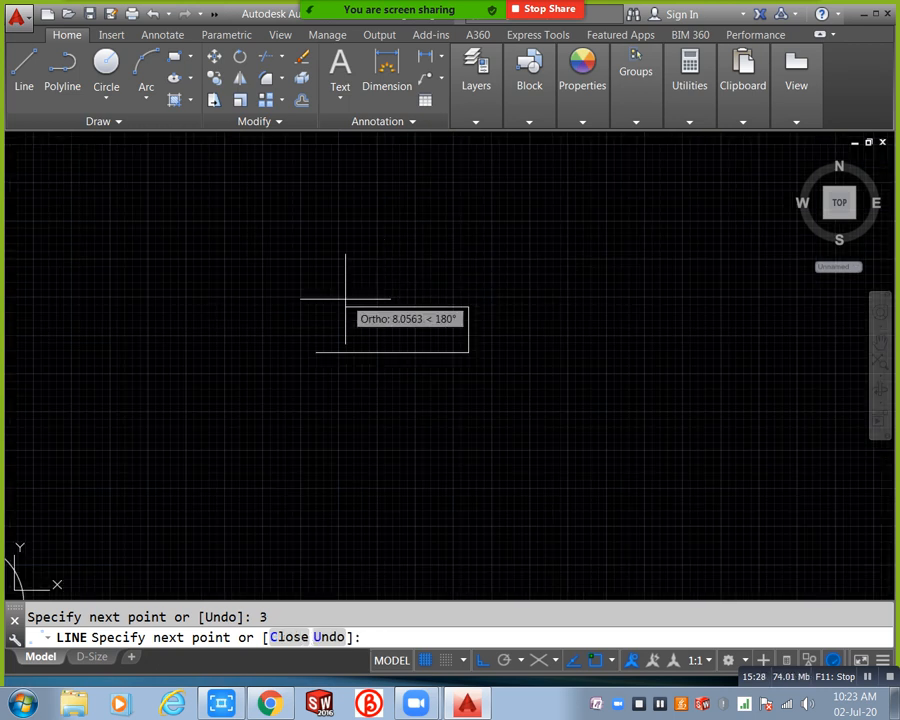
text(4)
key(Return)
- Continue the line 10 units up for the stem's right side and 2 units left across its top
middle_drag(405, 190, 394, 301)
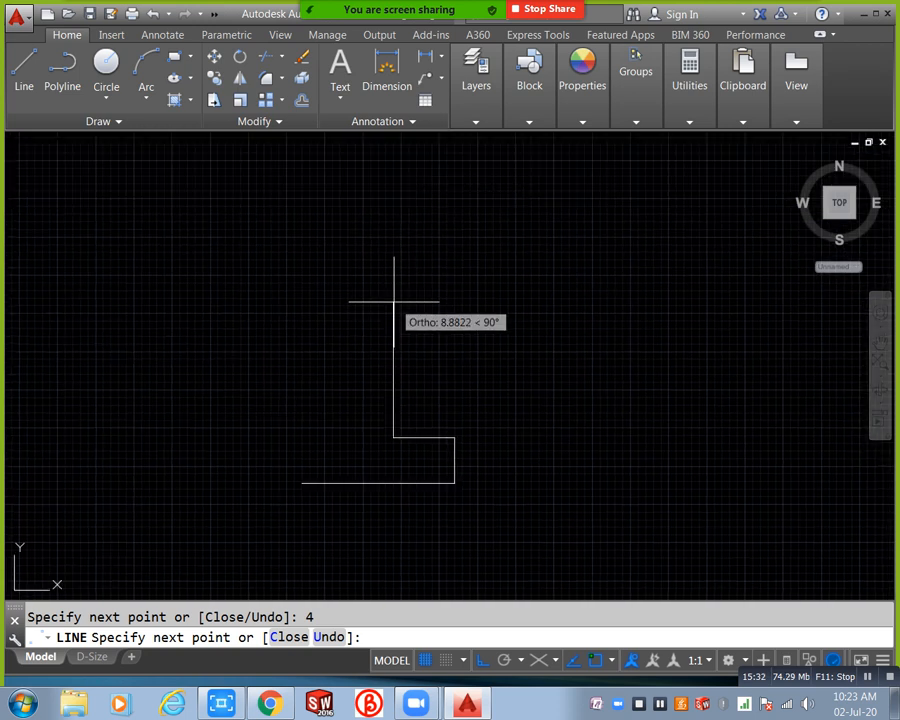
text(10)
key(Return)
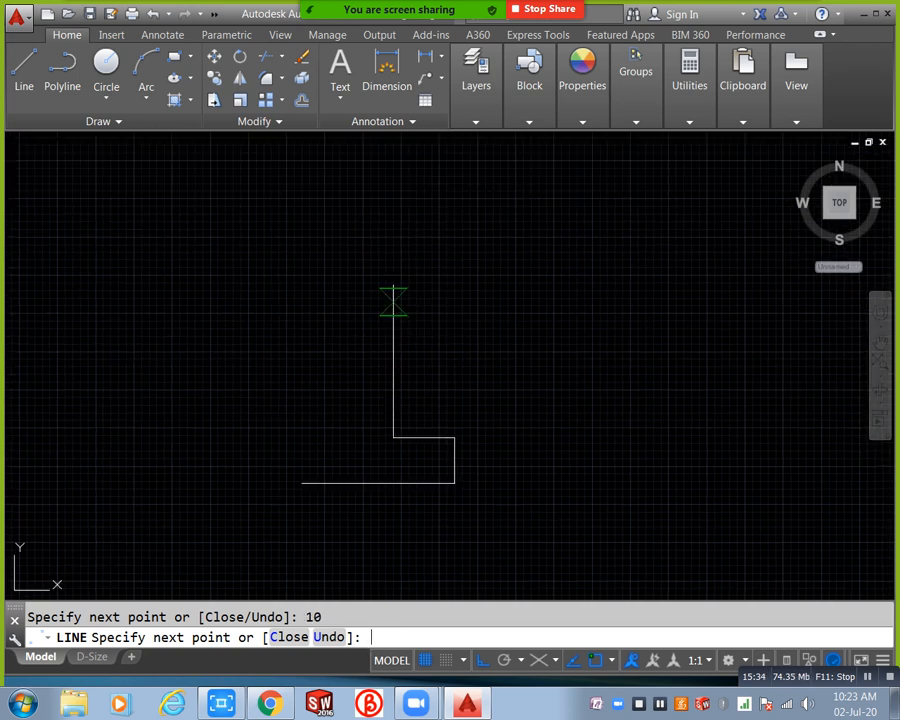
text(2)
key(Return)
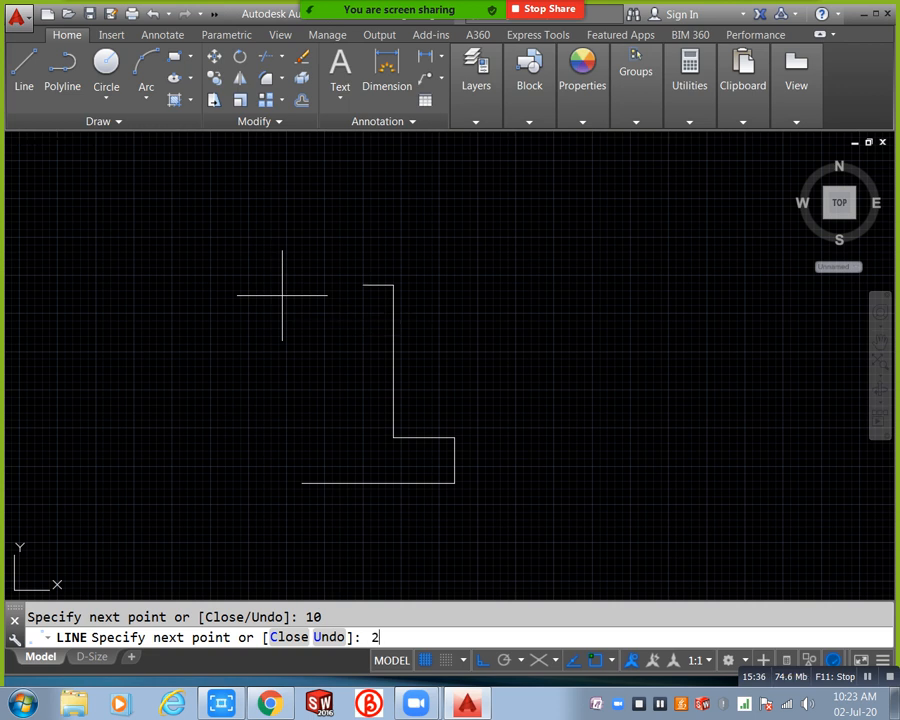
- Complete the inverted T outline with segments 10 units down, 4 units left and 3 units down to the start point
text(1)
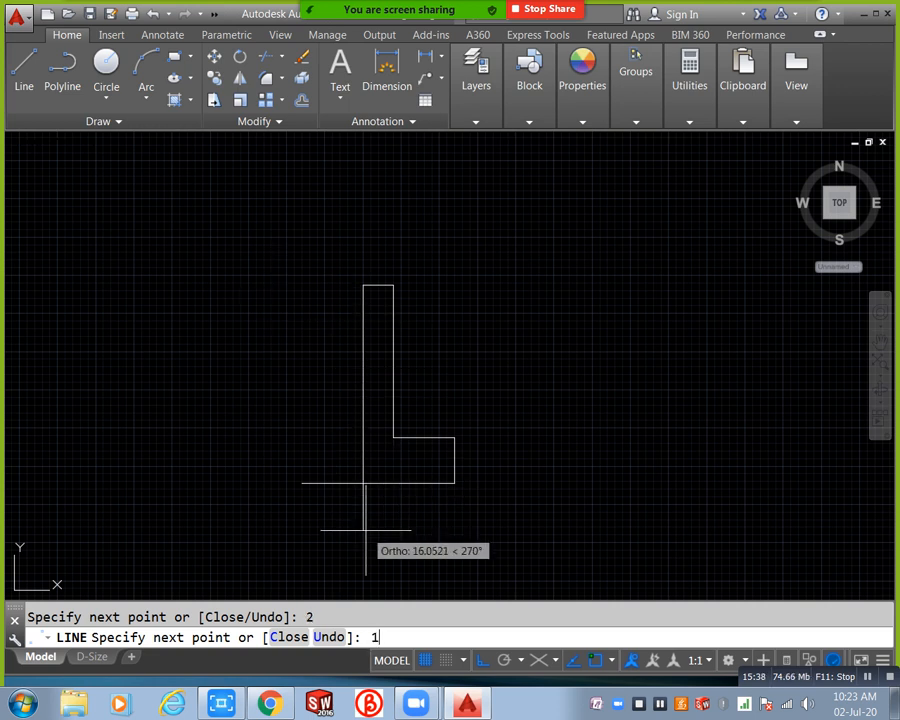
text(0)
key(Return)
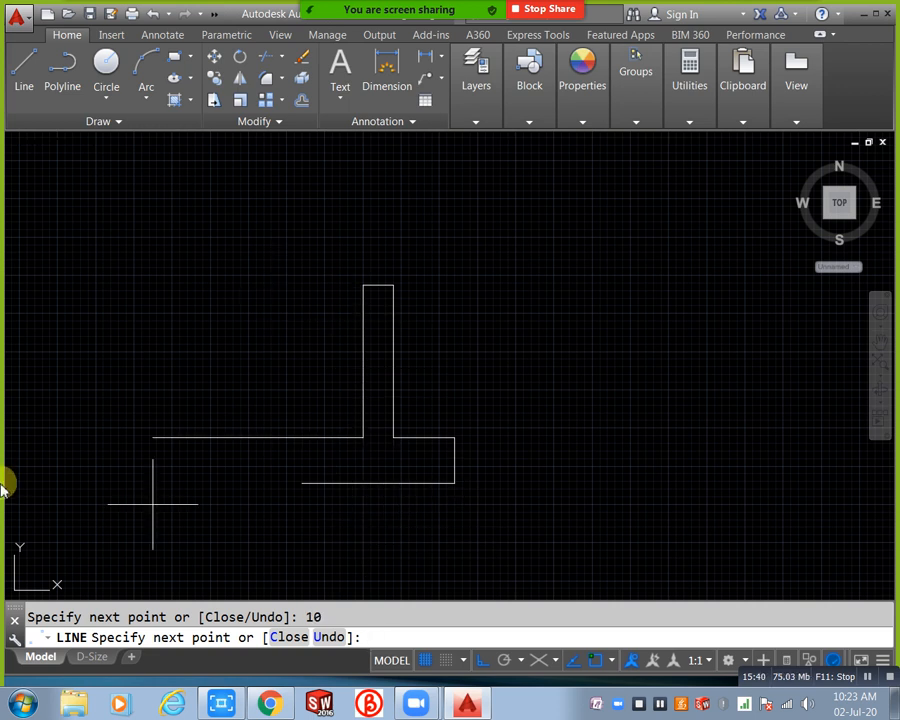
text(4)
key(Return)
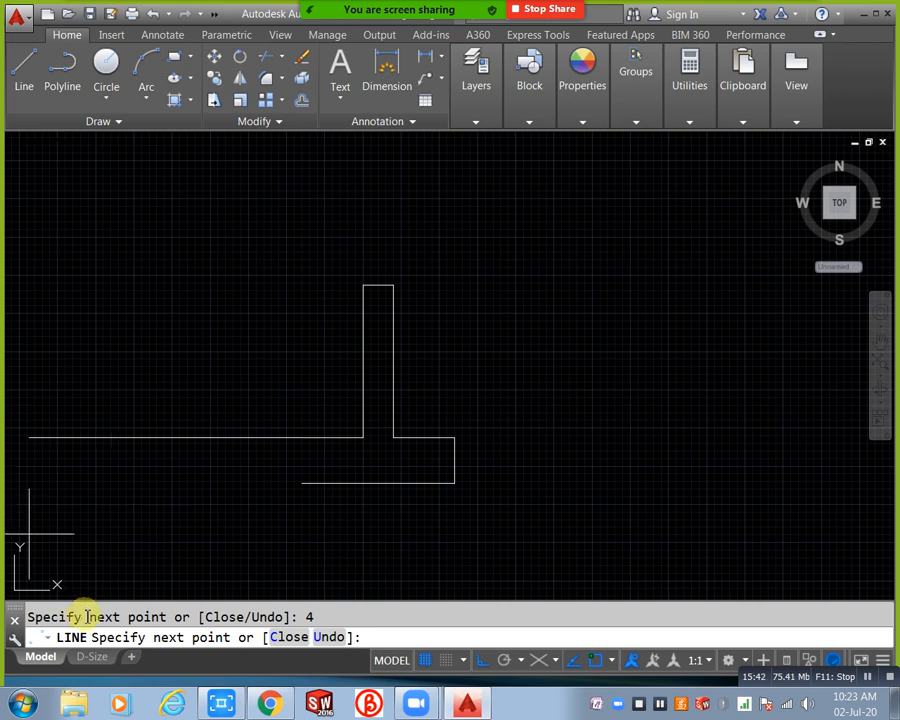
middle_drag(371, 546, 346, 455)
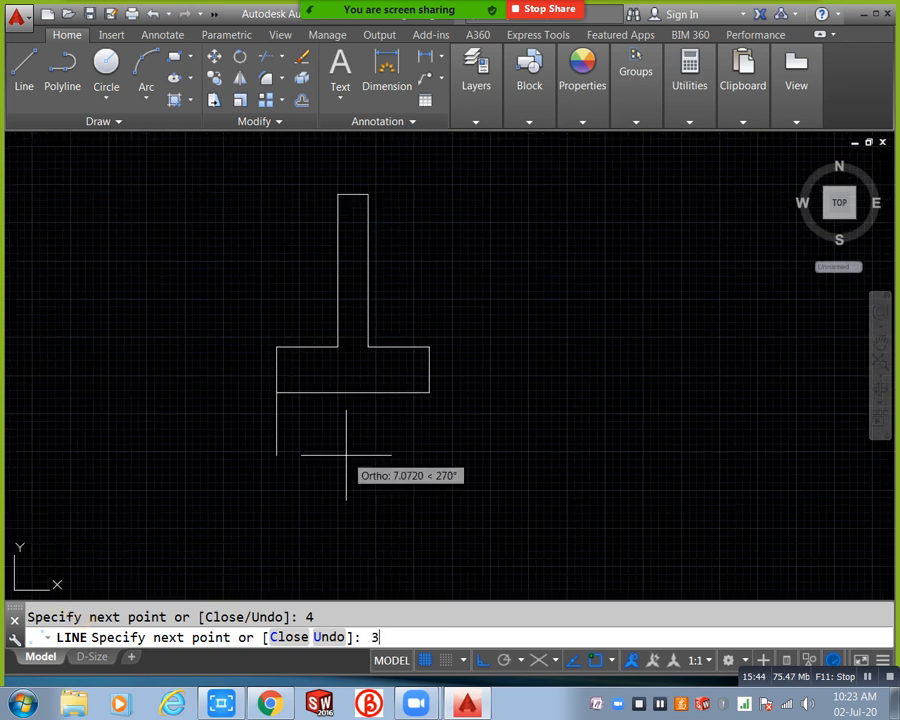
text(3)
key(Return)
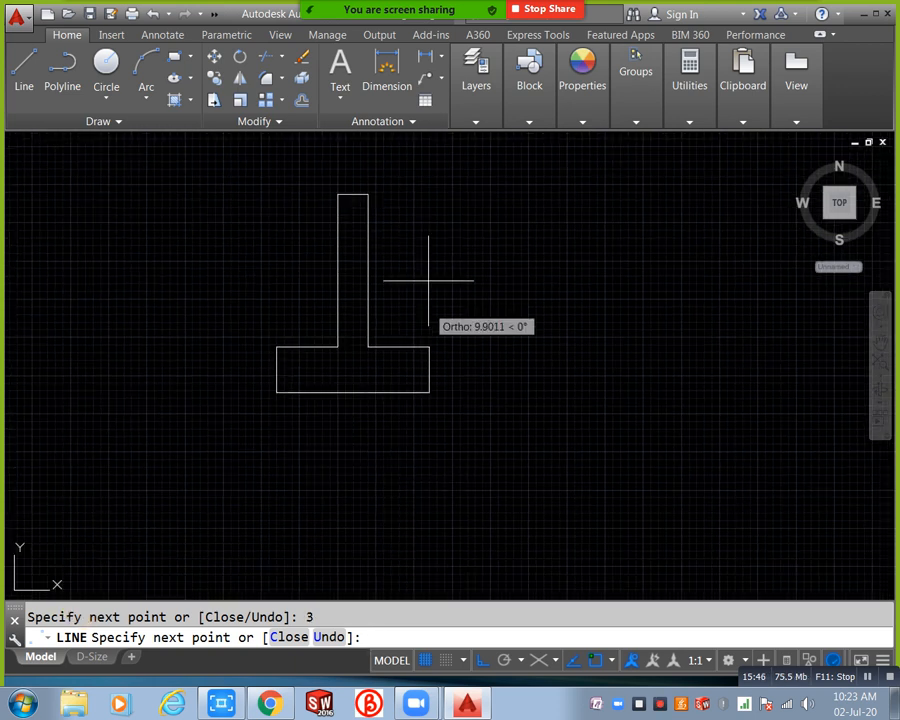
right_click(530, 367)
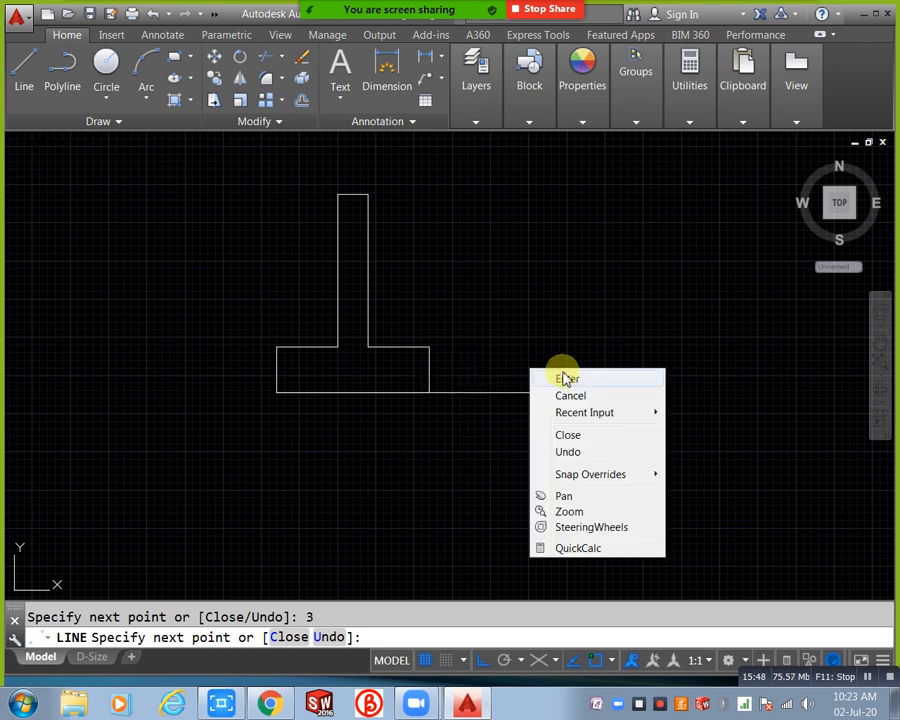
click(572, 376)
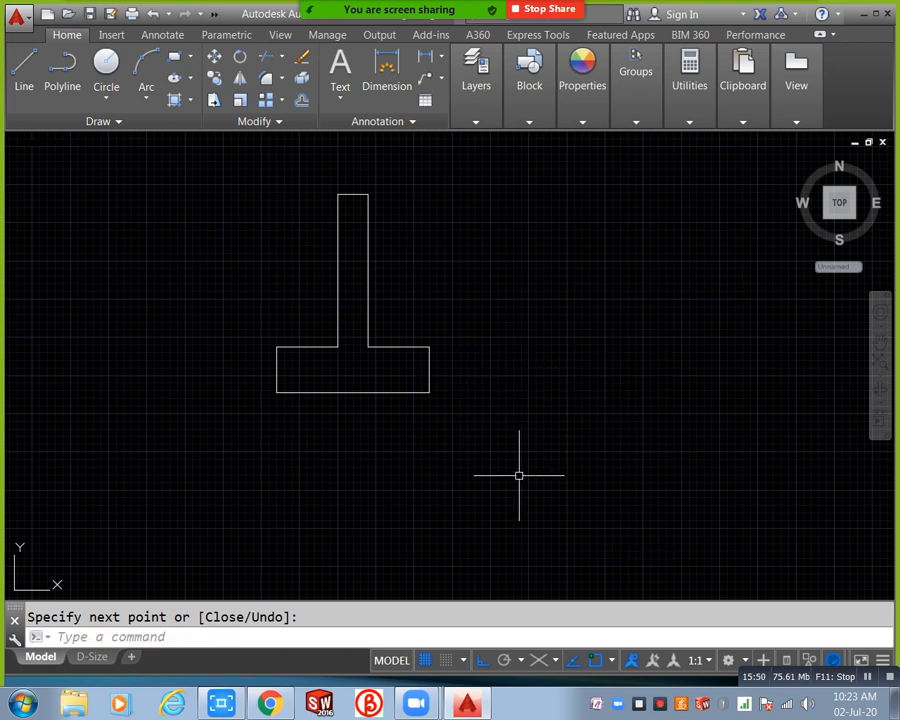
middle_drag(370, 370, 370, 396)
scroll(377, 405, down, 3)
scroll(377, 409, down, 5)
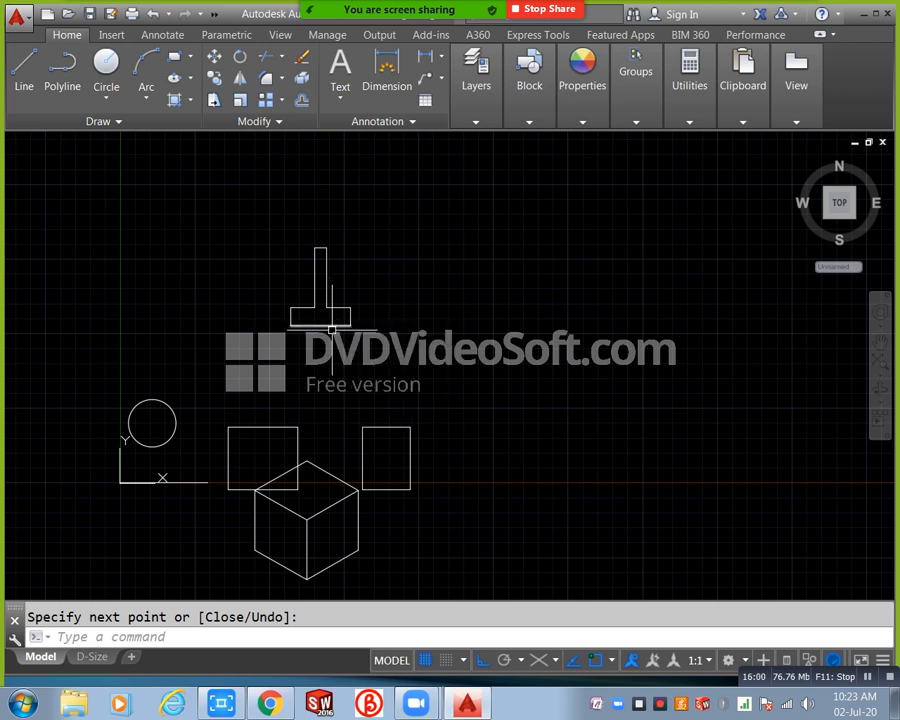
text(l)
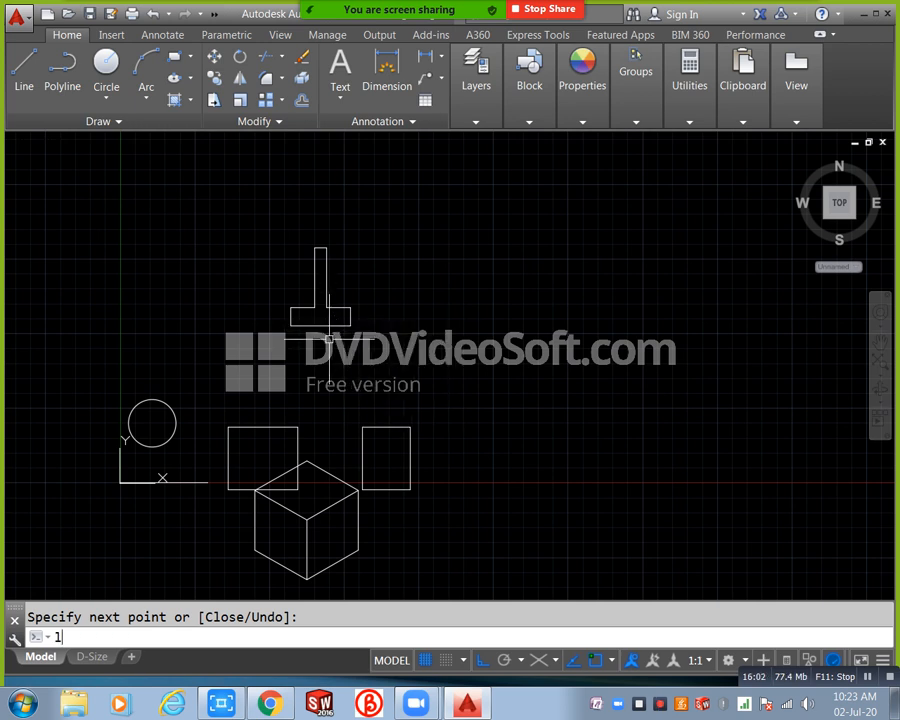
key(Return)
click(362, 348)
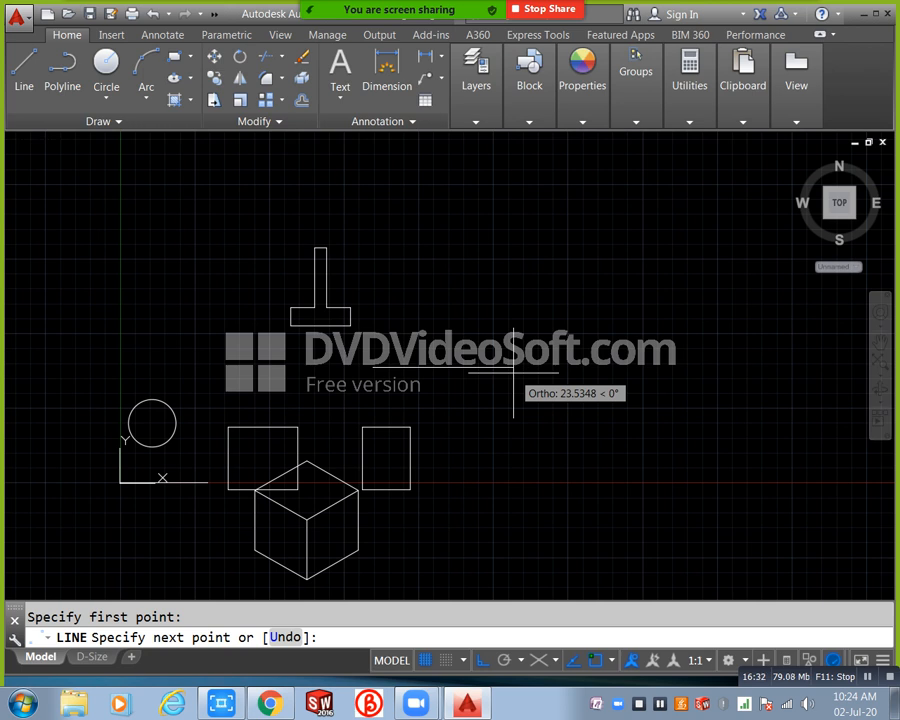
key(Escape)
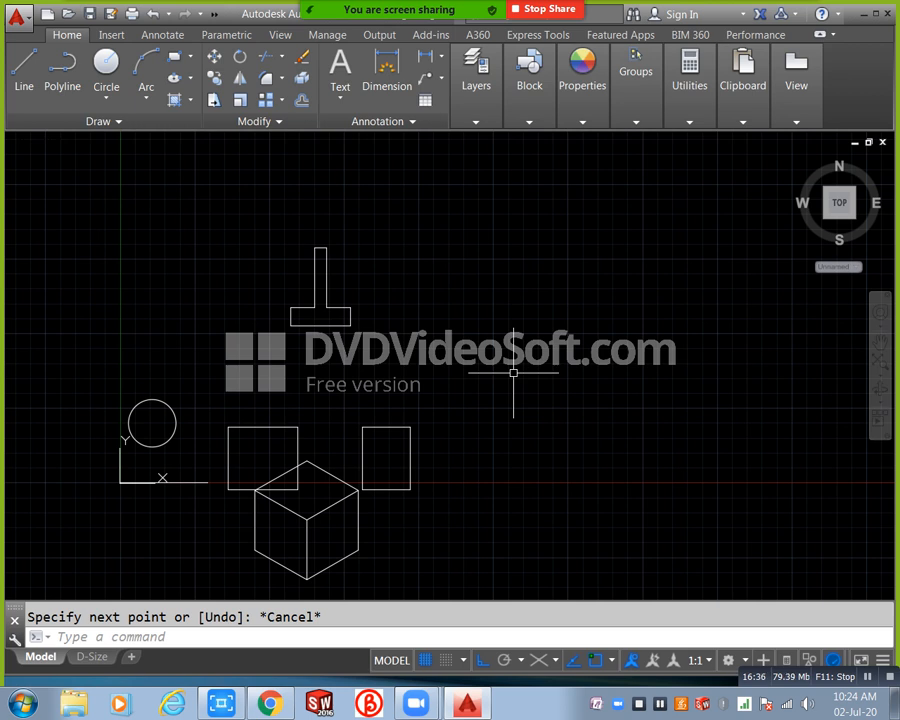
- Turn on snap mode for the drawing grid
click(446, 662)
scroll(489, 522, up, 2)
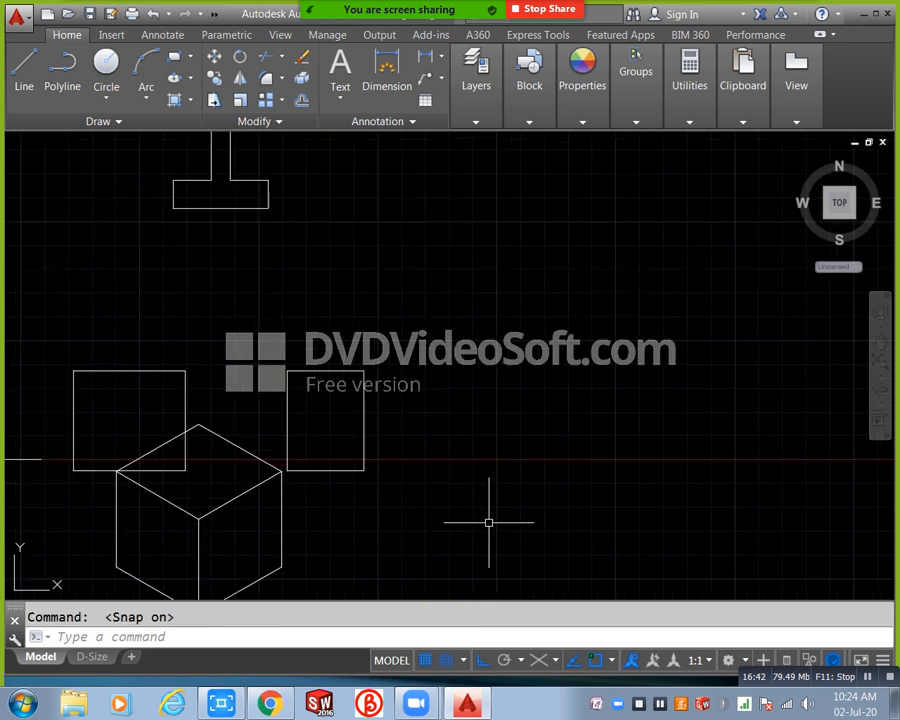
- Start the Line command and toggle snap mode off and on, leaving it off
text(l)
key(Return)
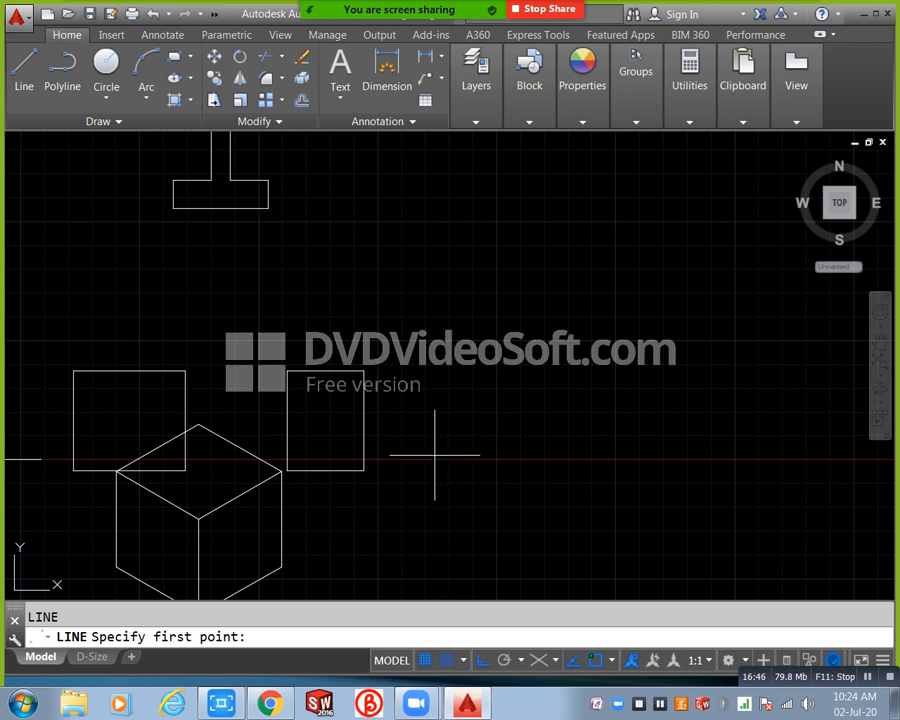
scroll(435, 455, up, 4)
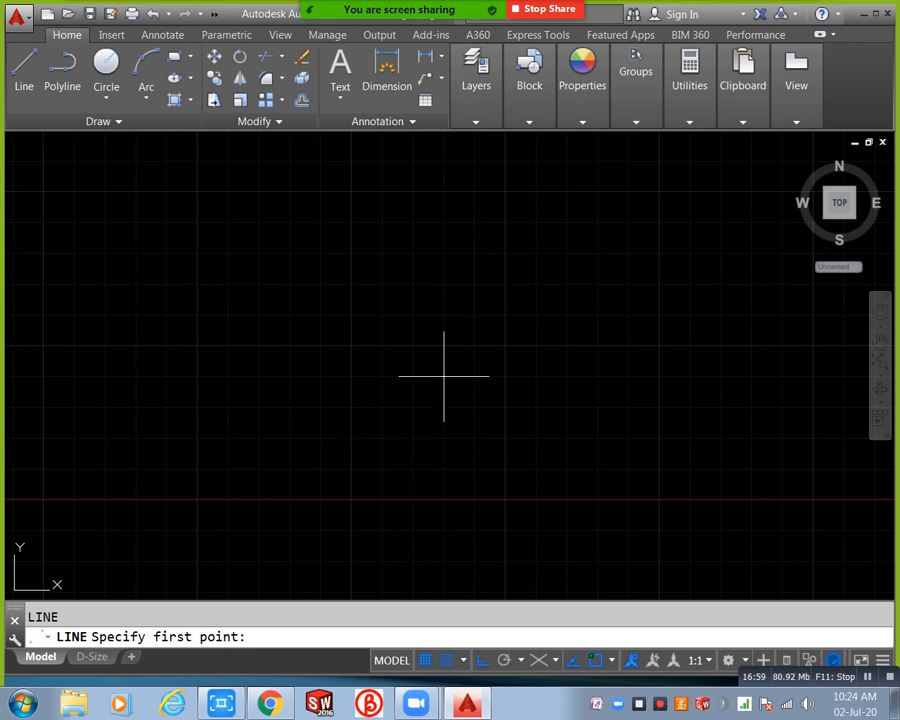
click(446, 662)
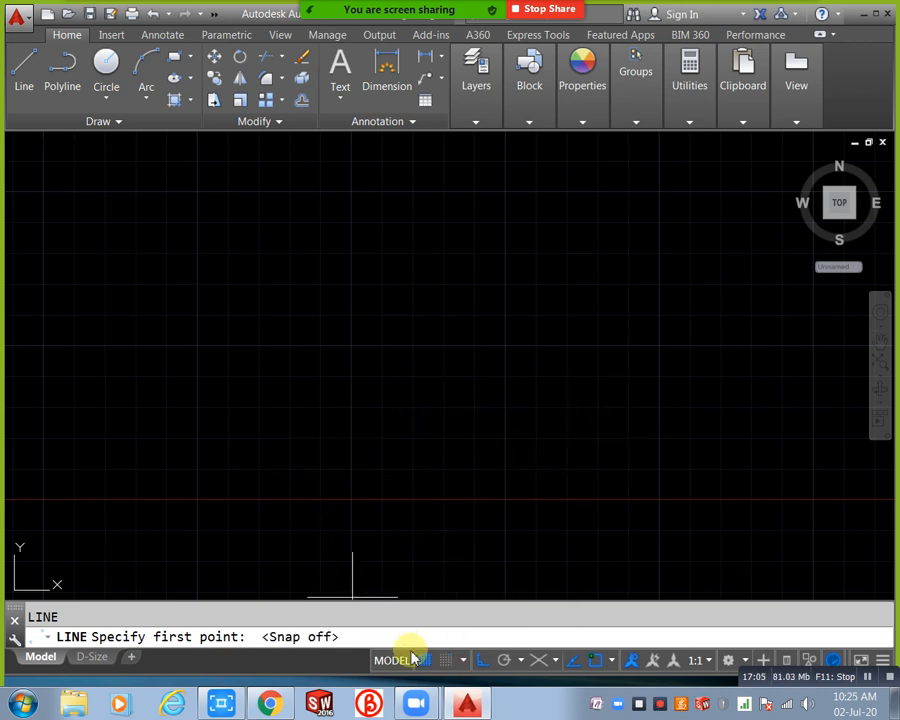
click(448, 660)
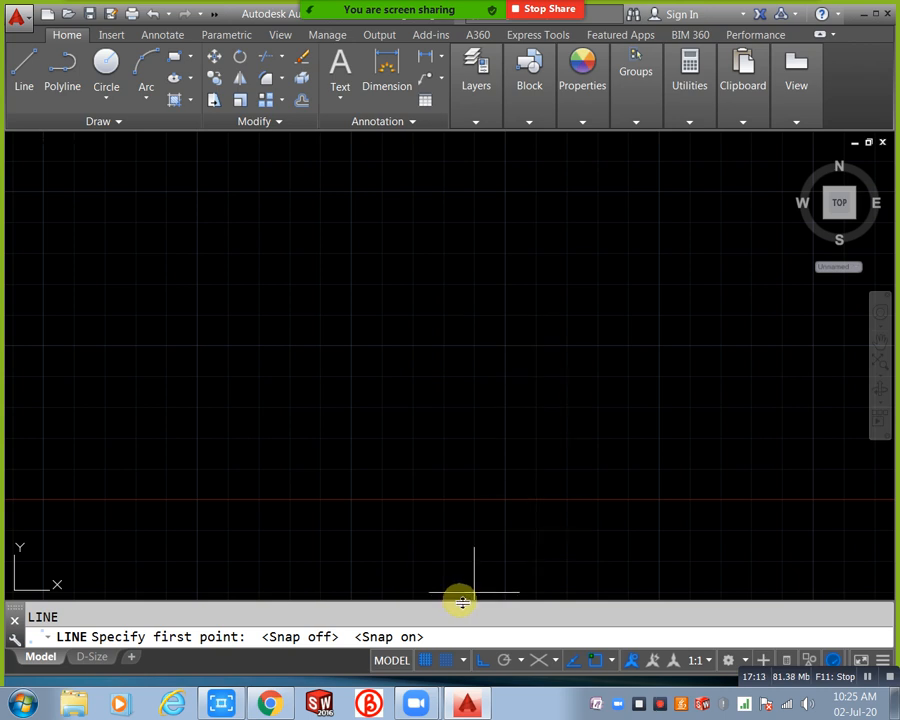
click(451, 664)
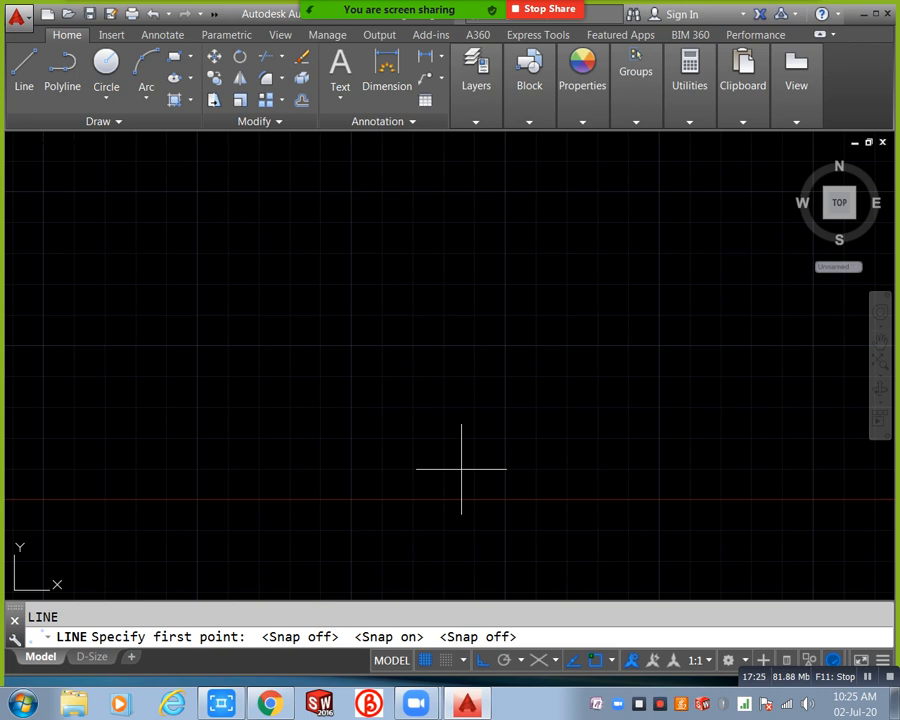
- Turn on polar tracking and set its increment angle to 10 degrees
scroll(461, 469, down, 5)
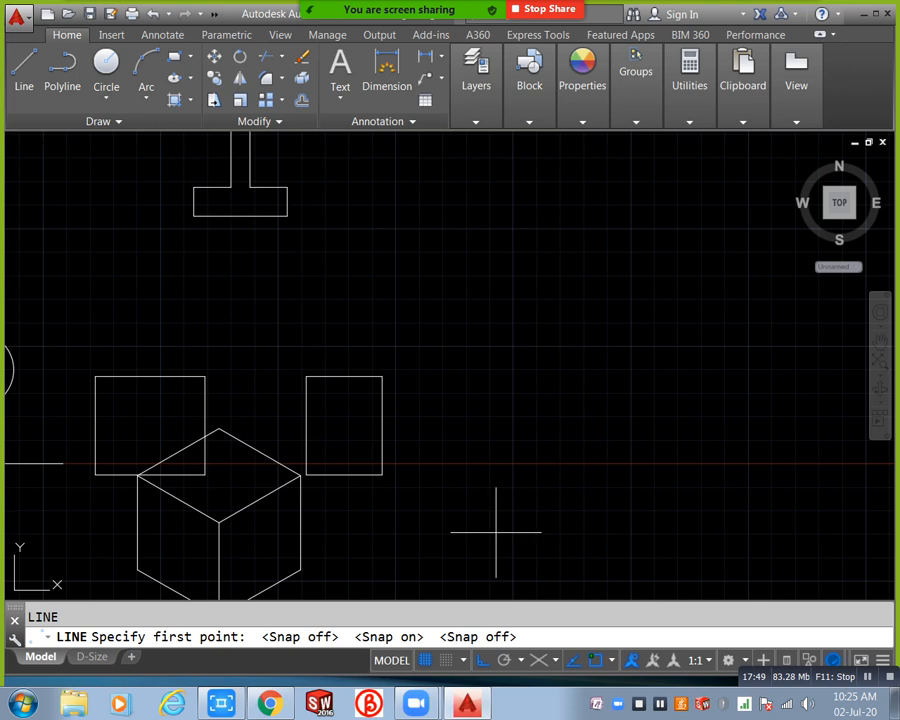
middle_drag(482, 526, 487, 488)
scroll(490, 485, down, 2)
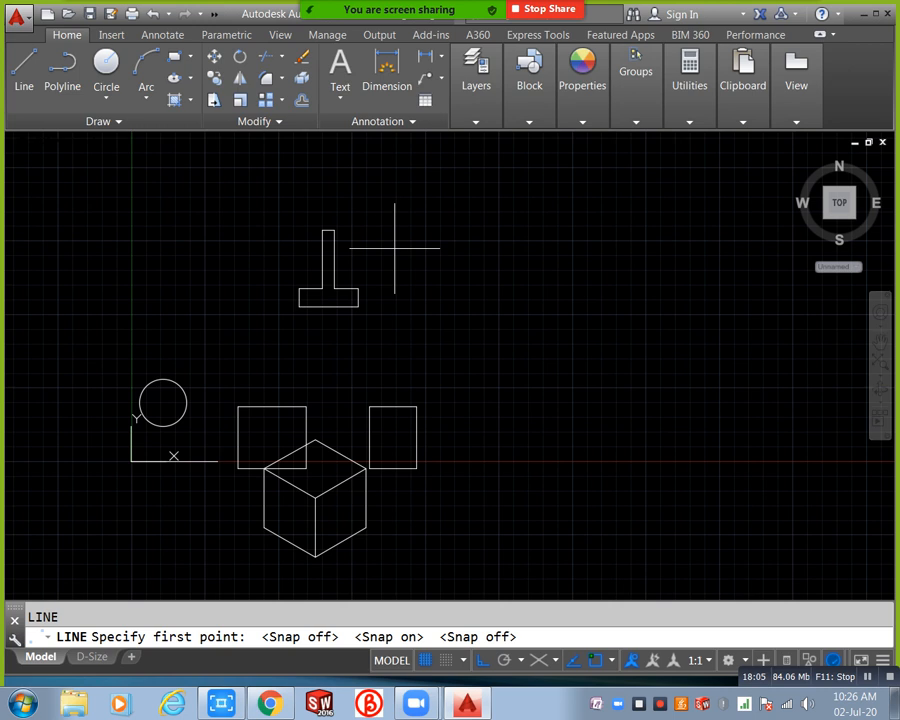
text(1)
key(BackSpace)
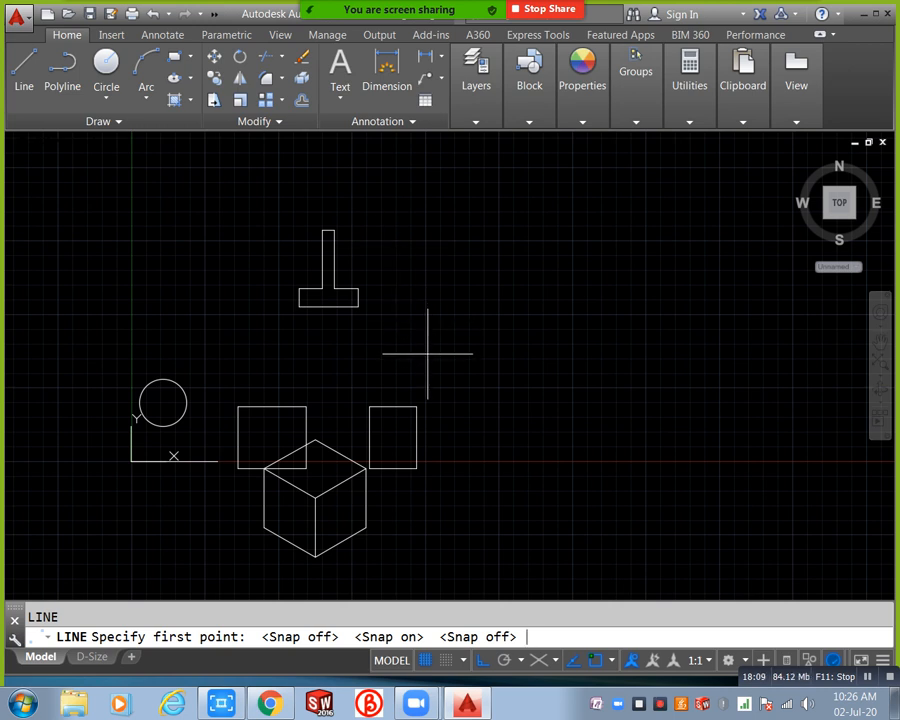
click(508, 664)
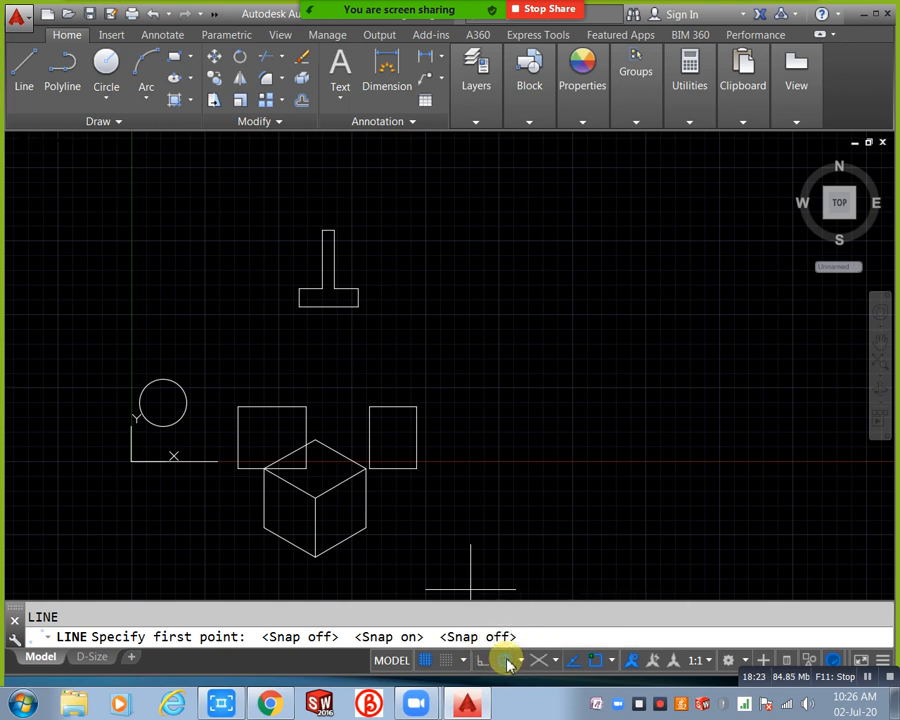
click(512, 661)
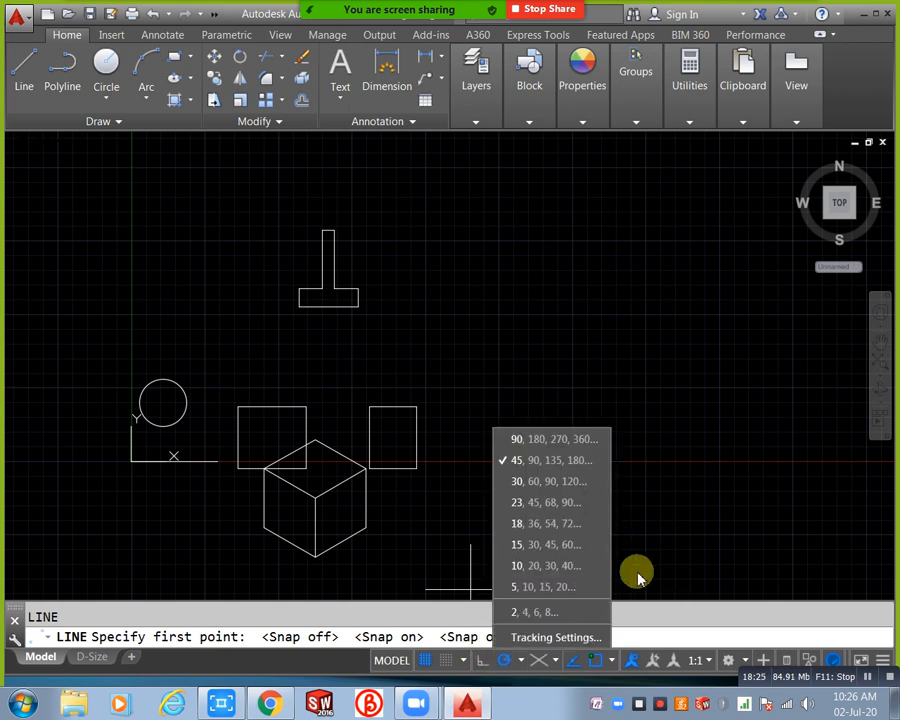
click(516, 640)
double_click(258, 254)
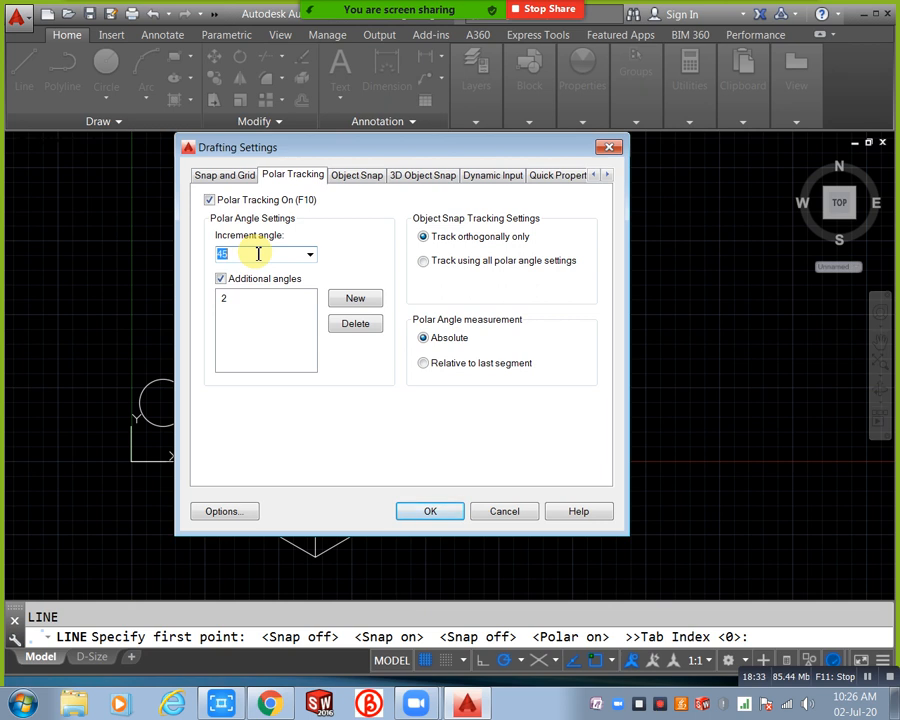
text(10)
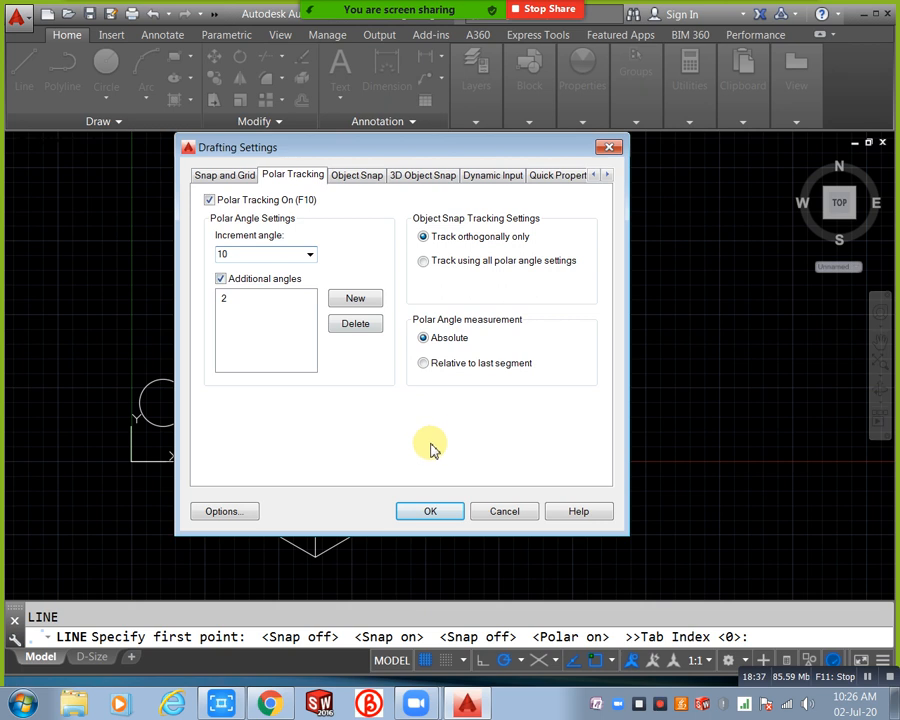
click(412, 513)
- Place the line's first point above and to the right of the narrower rectangle, and switch polar tracking to 45-degree increments
middle_drag(462, 415, 419, 455)
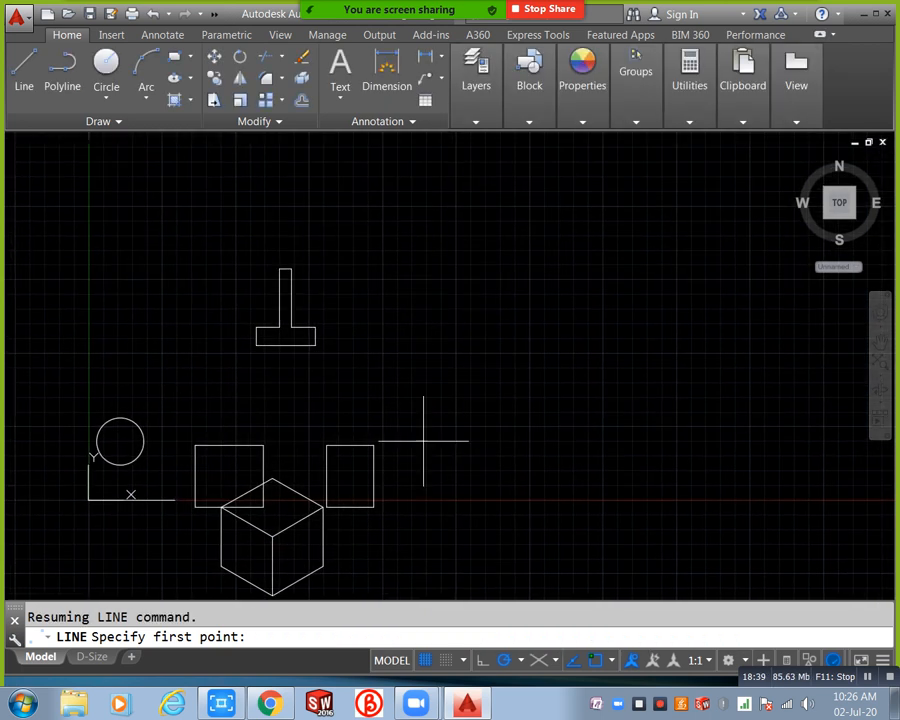
click(423, 408)
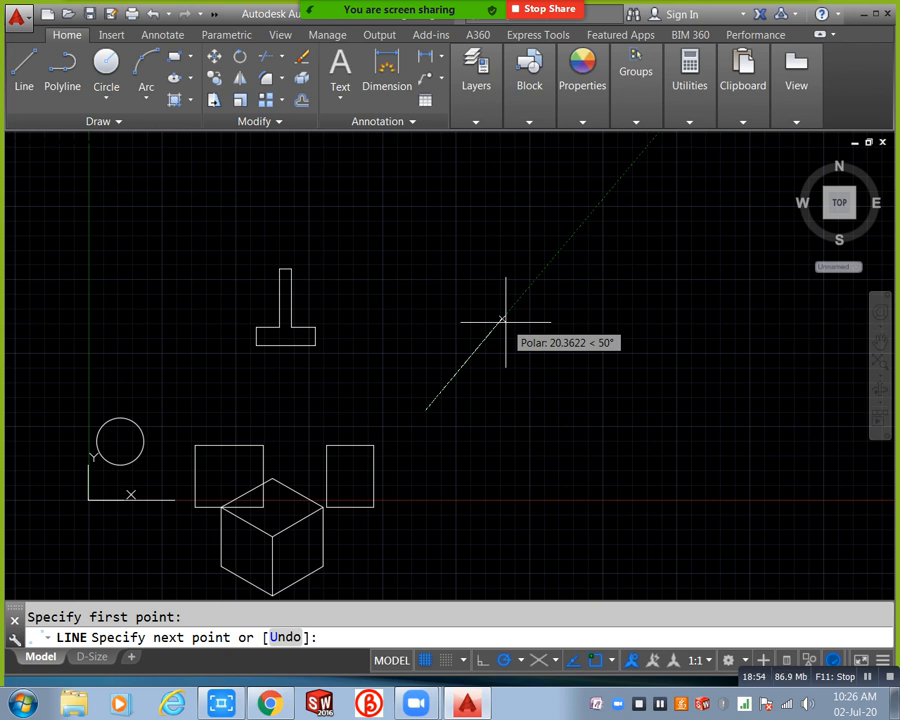
click(510, 663)
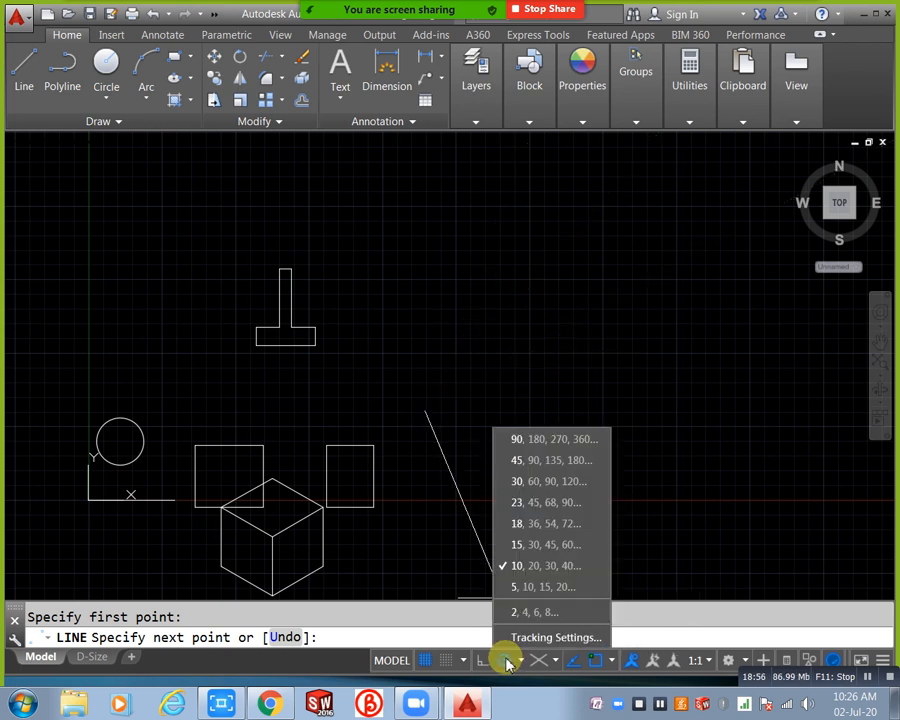
click(506, 461)
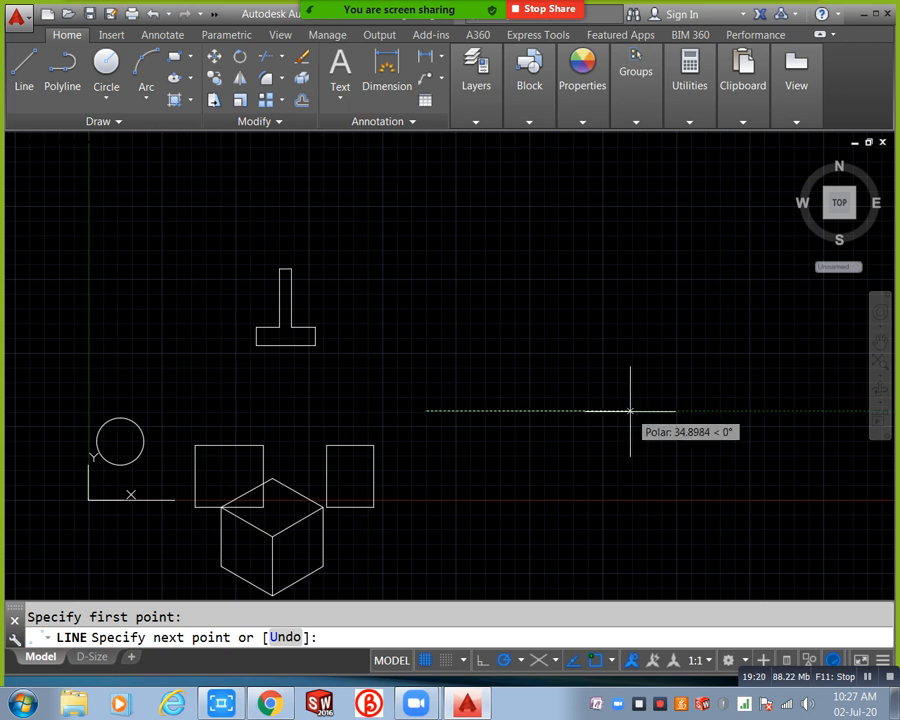
- Draw a 50-unit horizontal segment to the right and a 50-unit segment at 135 degrees, and end the line
text(0)
key(Return)
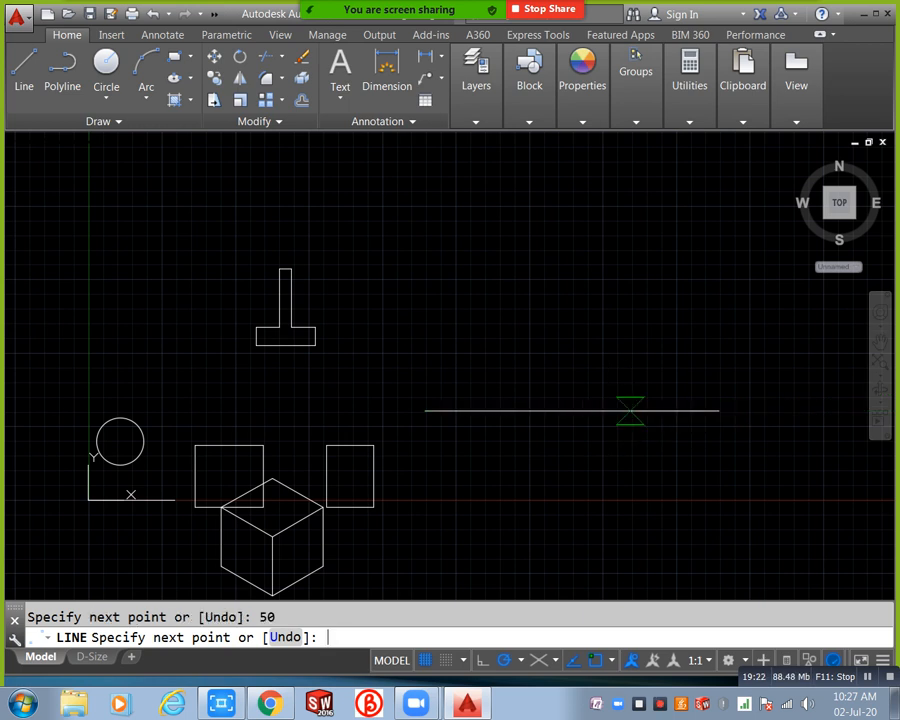
mouse_move(635, 270)
middle_down()
mouse_move(369, 301)
mouse_move(445, 314)
middle_up()
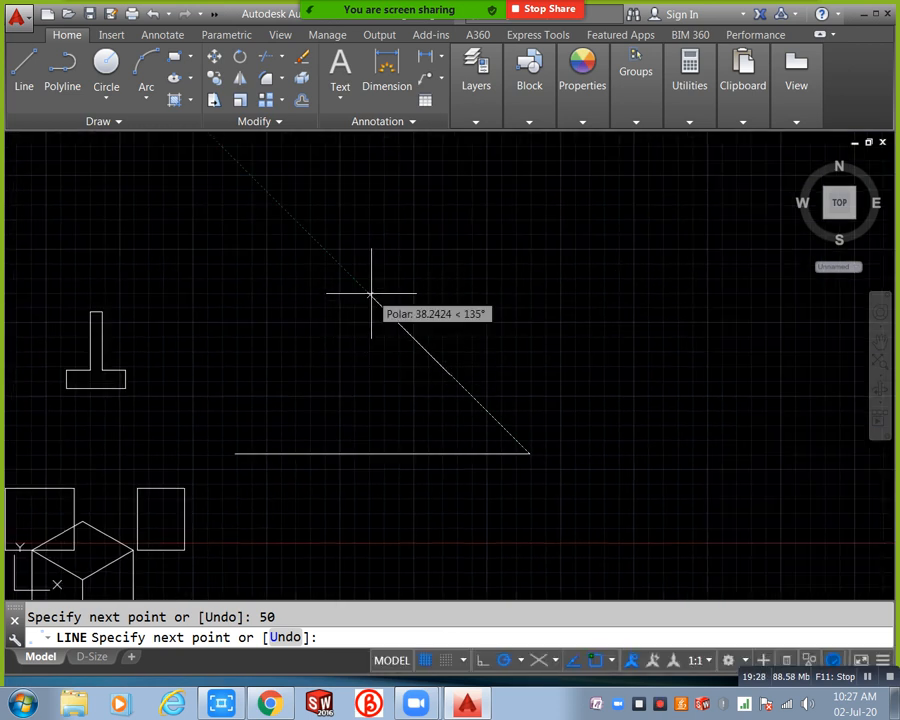
text(50)
key(Return)
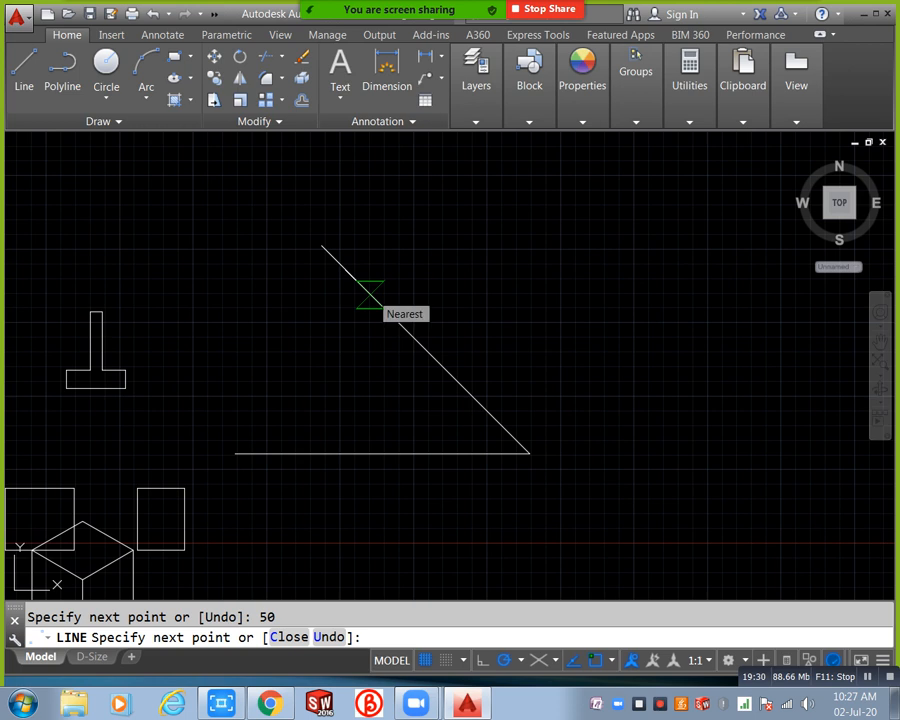
right_click(255, 404)
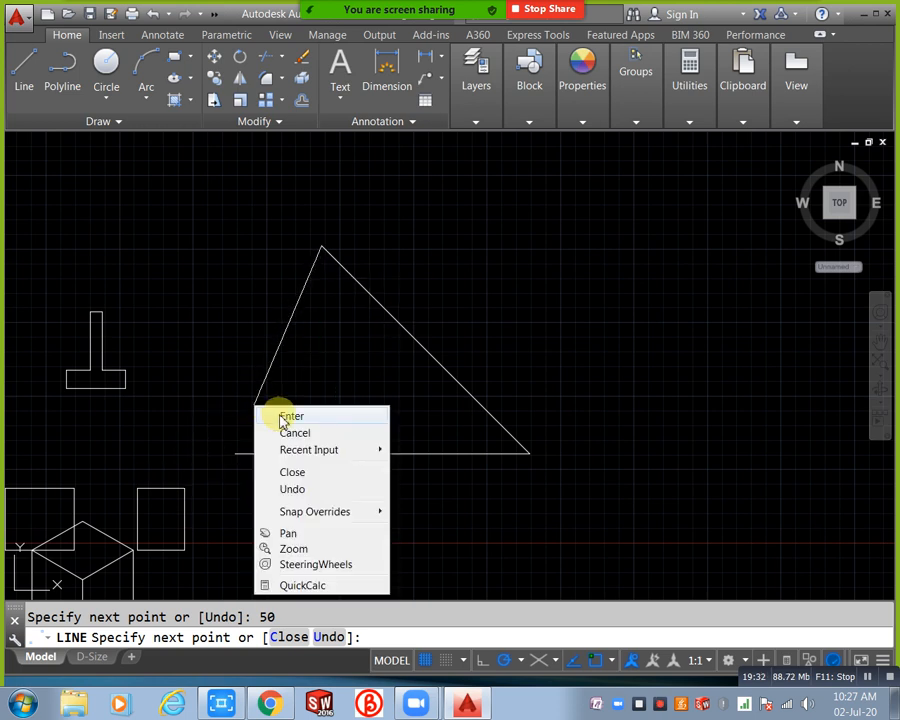
click(261, 414)
- Review the object snap modes and object snap tracking option in the drafting settings using the OSNAP command
scroll(292, 413, down, 2)
middle_drag(292, 413, 381, 389)
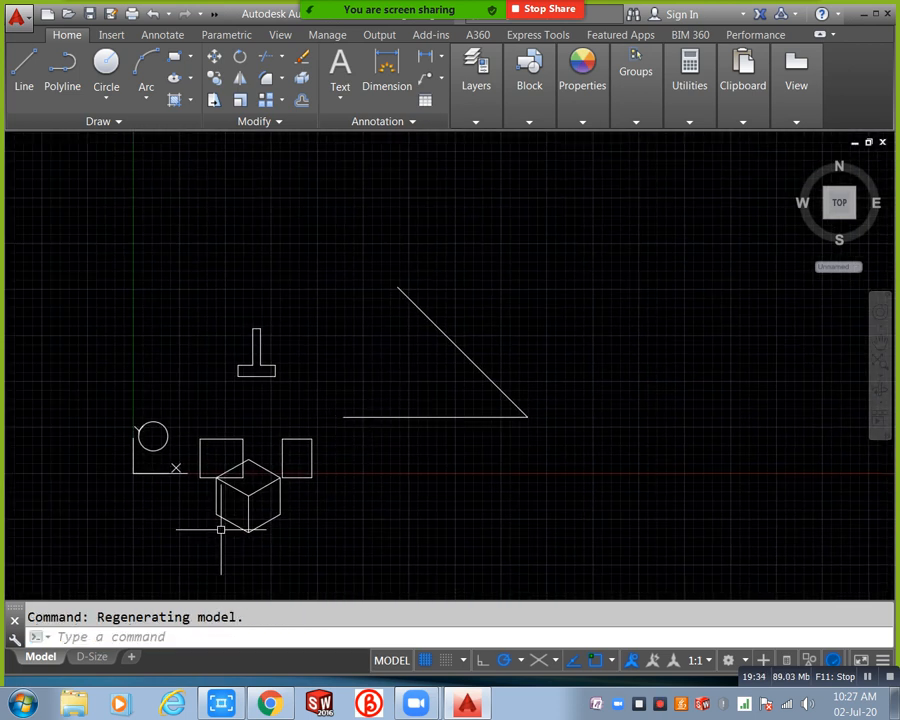
scroll(228, 522, up, 2)
middle_drag(271, 482, 351, 480)
scroll(384, 450, up, 2)
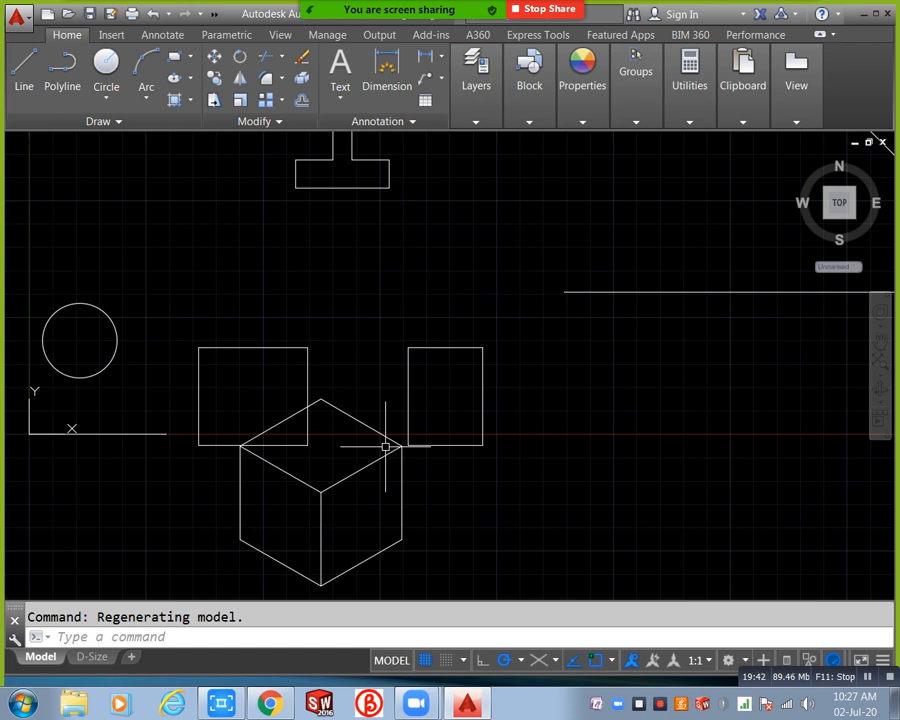
text(OSn)
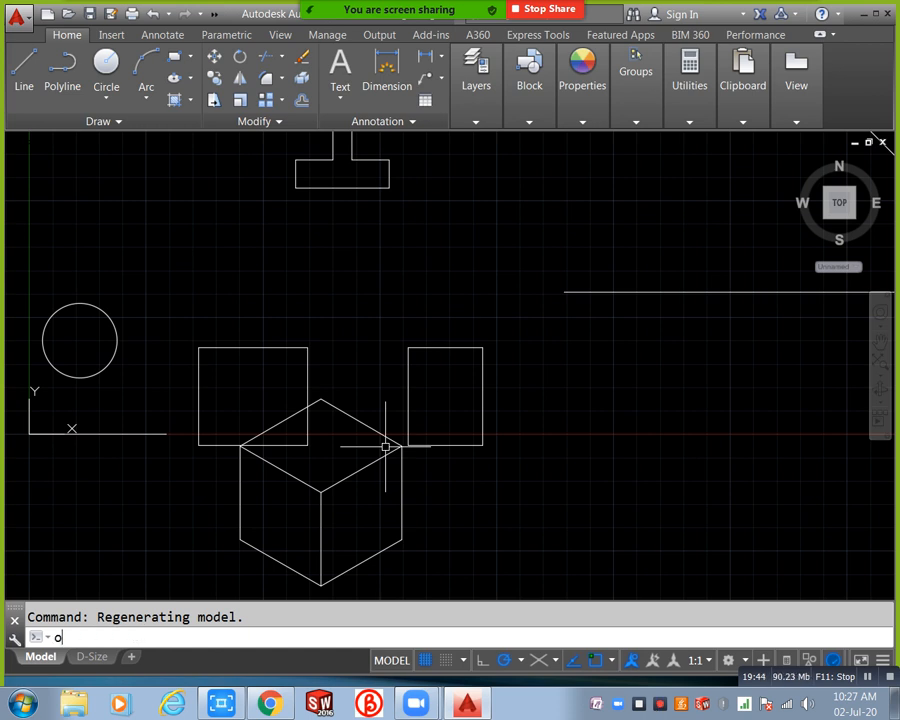
text(ap)
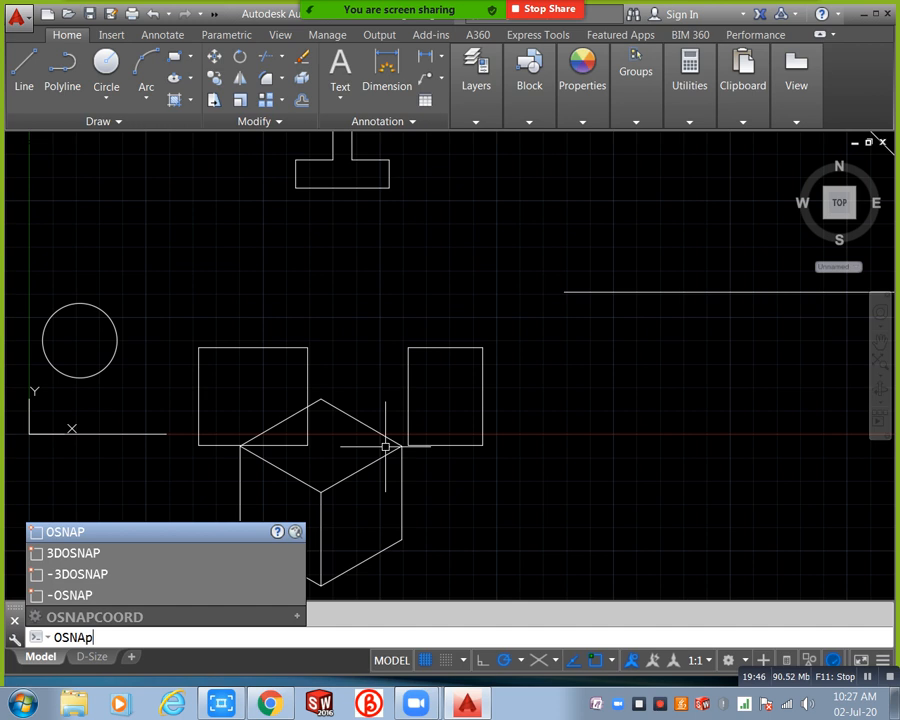
key(Return)
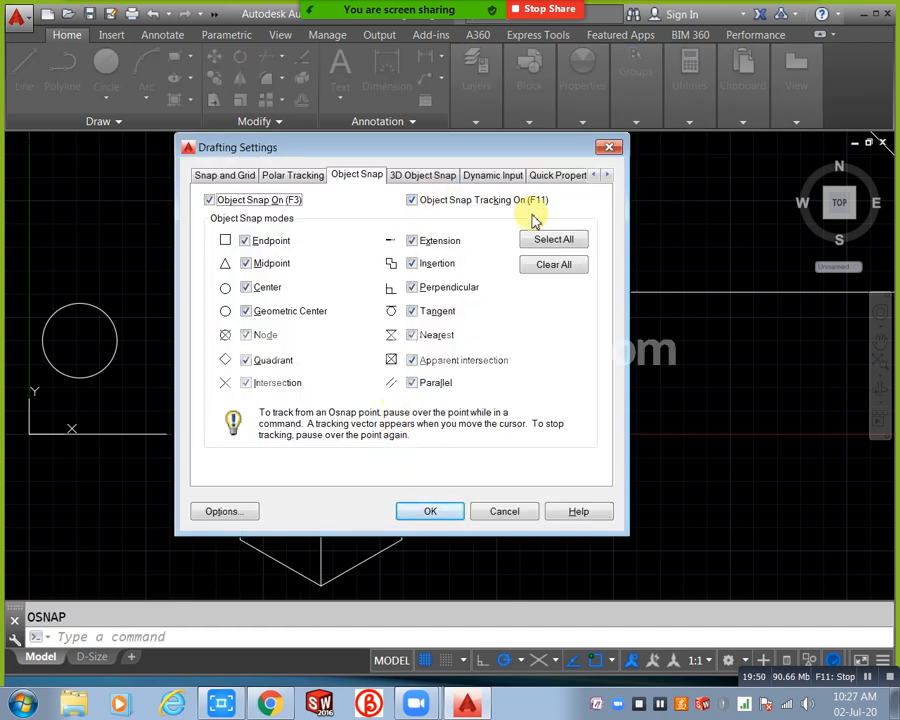
click(429, 511)
middle_drag(540, 444, 485, 435)
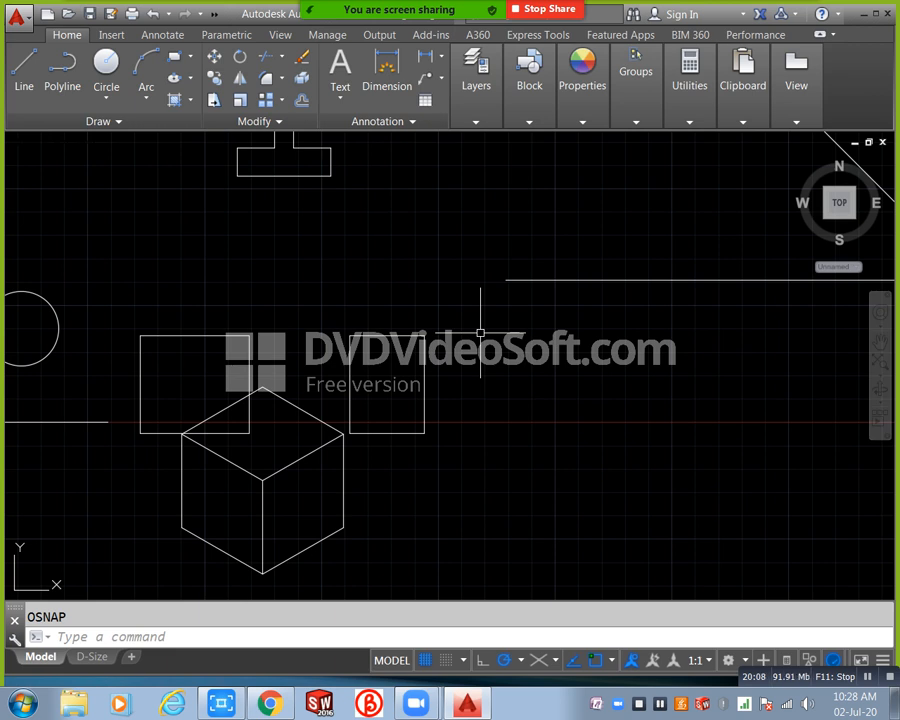
text(L)
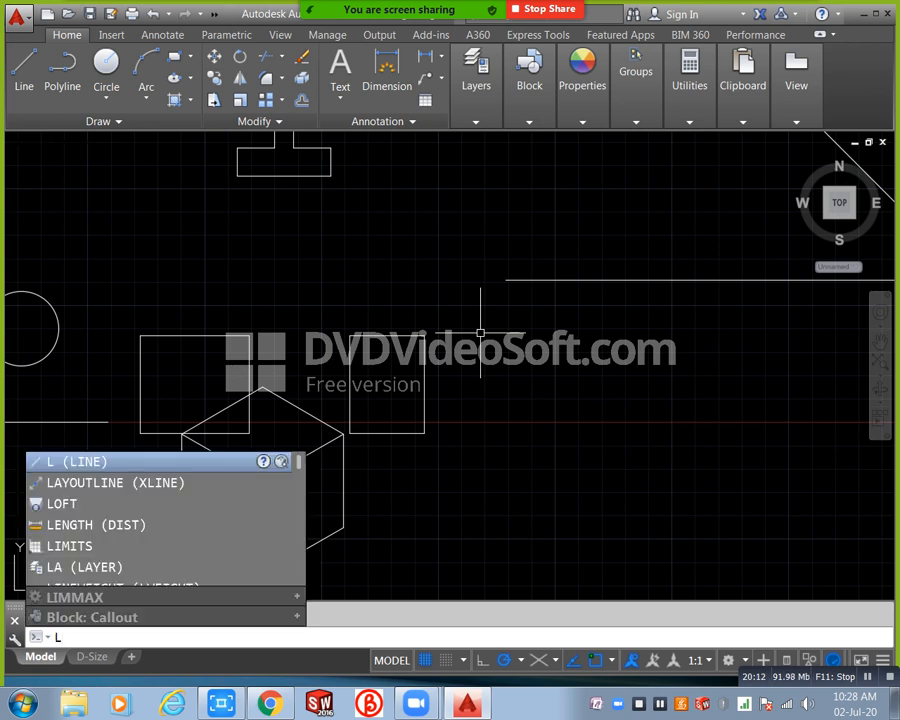
key(Return)
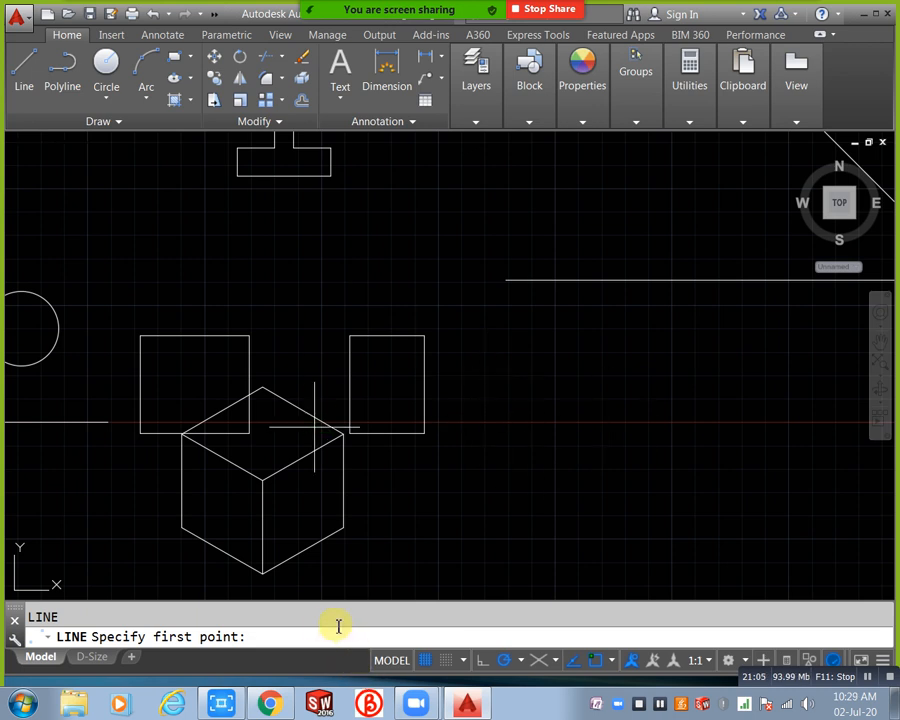
key(Escape)
key(Escape)
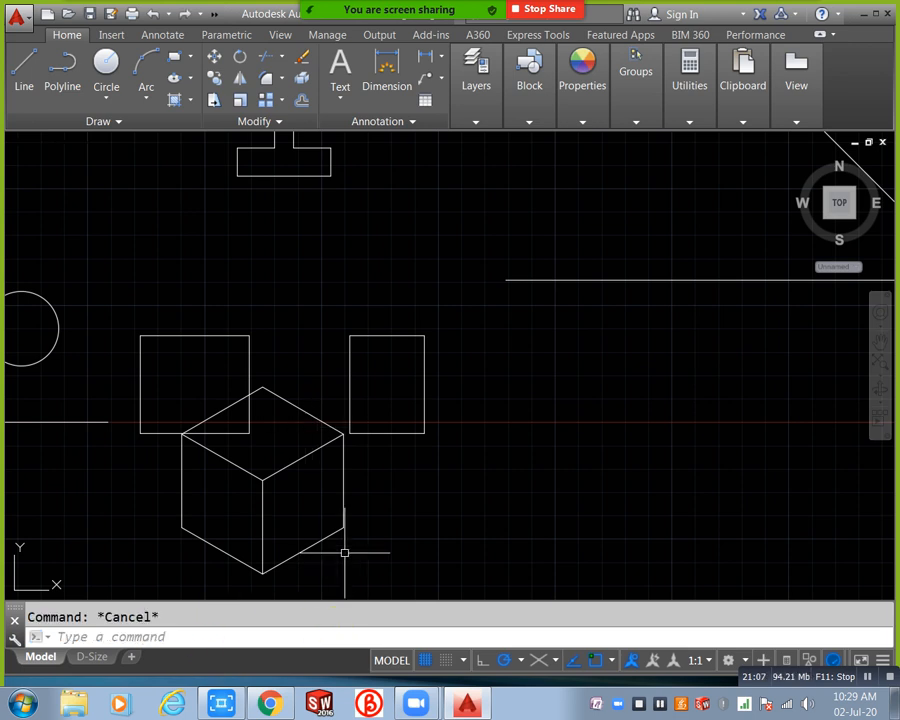
- Toggle the clean screen display on and off, and expand the object properties options
scroll(330, 510, down, 2)
scroll(295, 460, up, 2)
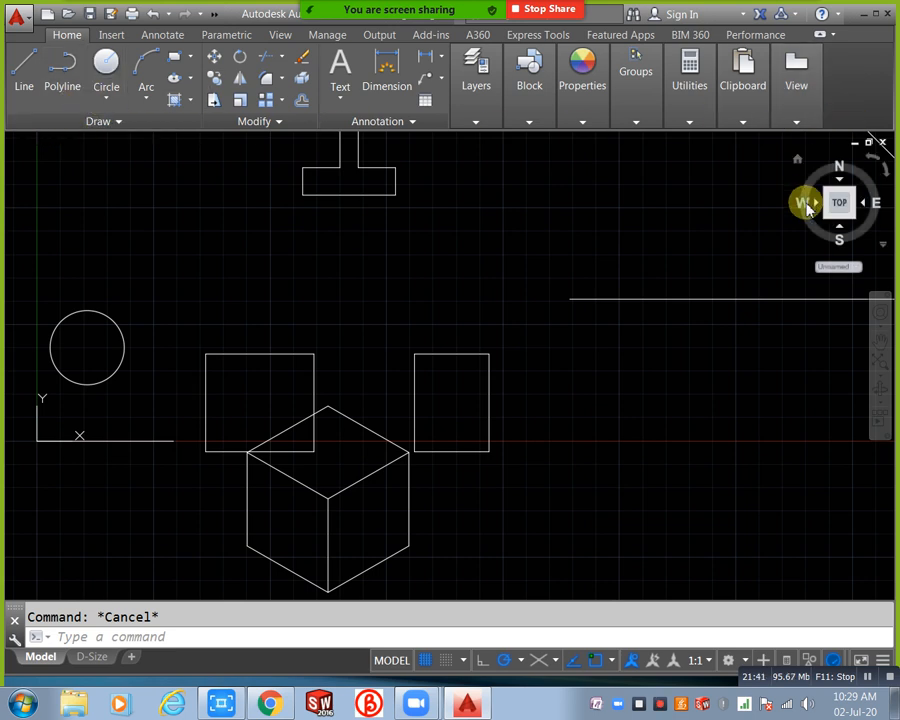
key(ctrl+0)
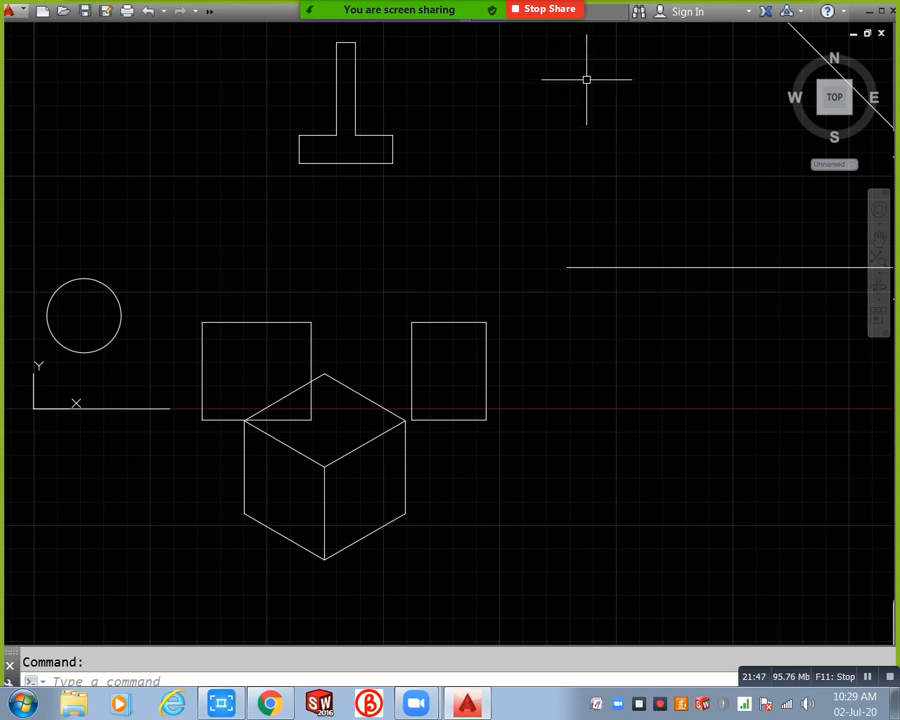
key(ctrl+0)
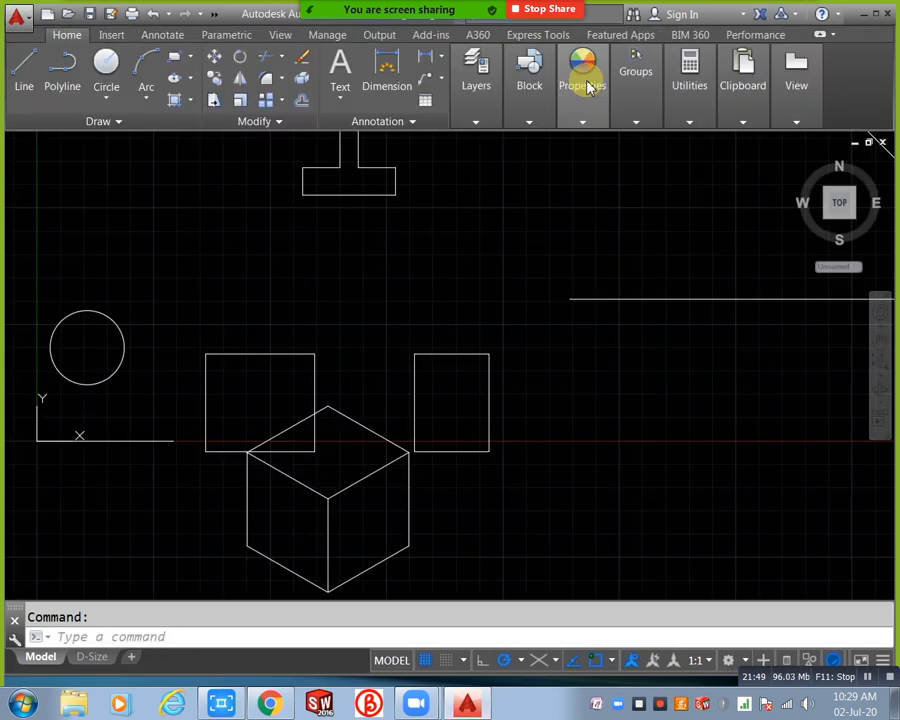
click(588, 86)
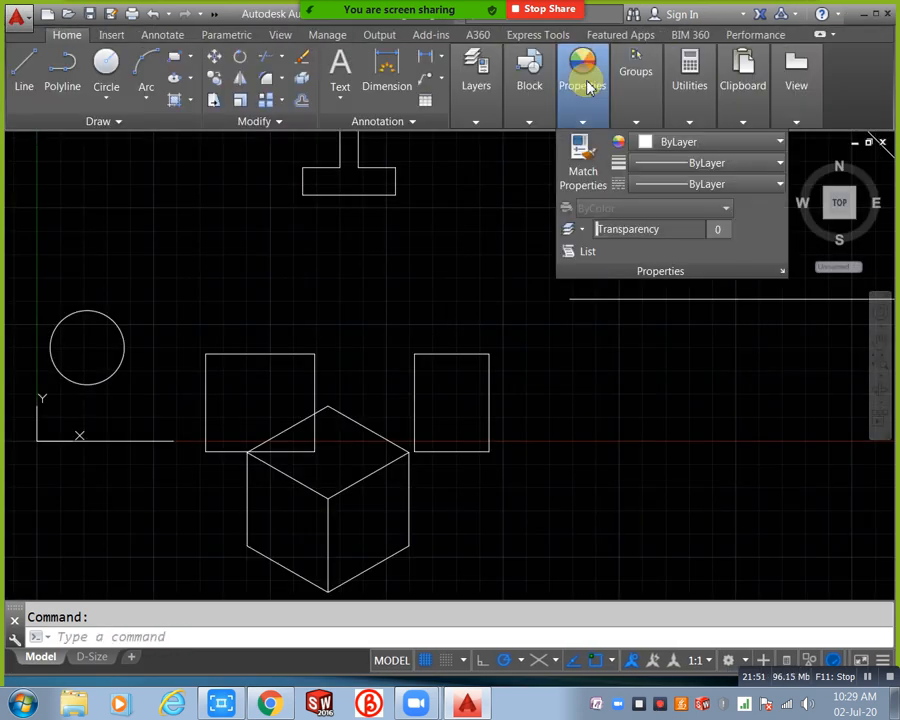
- Close the Command Line window and confirm the closure
click(14, 621)
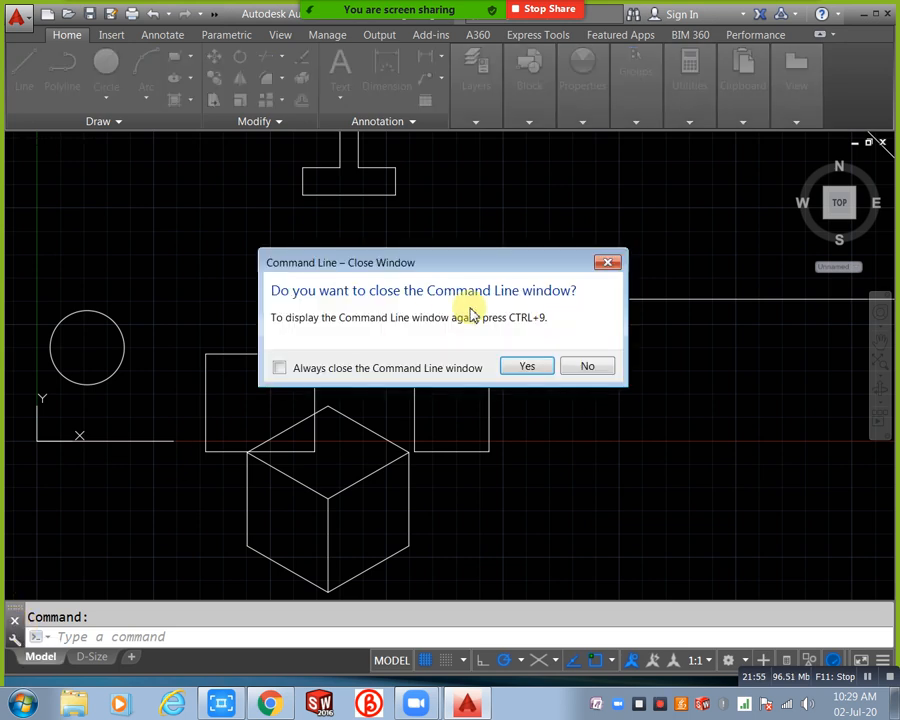
click(527, 366)
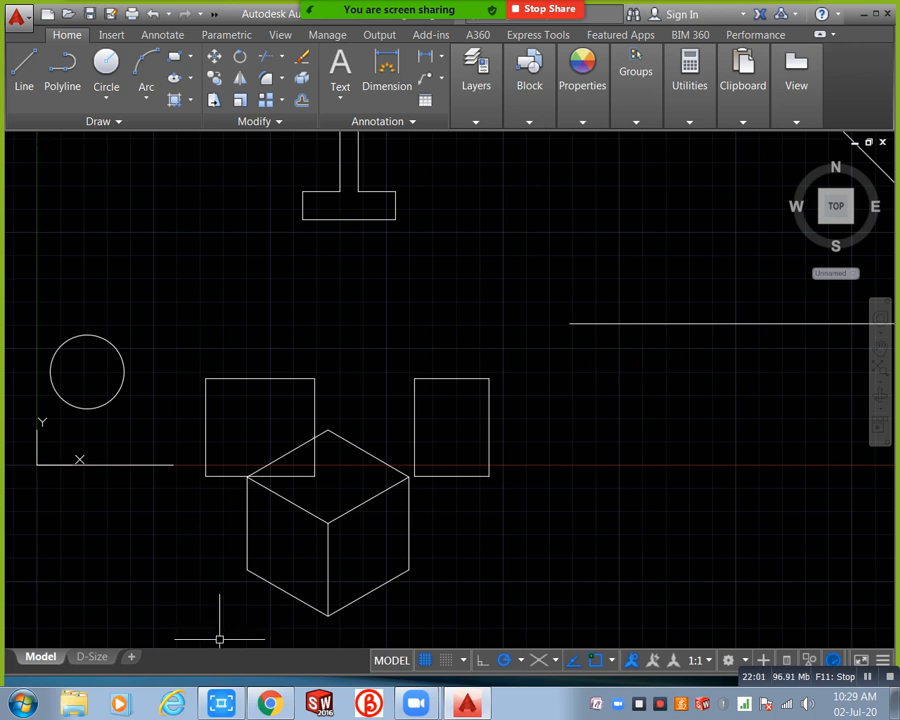
- Restore the Command Line window below the drawing and make it ready for command entry
key(ctrl+9)
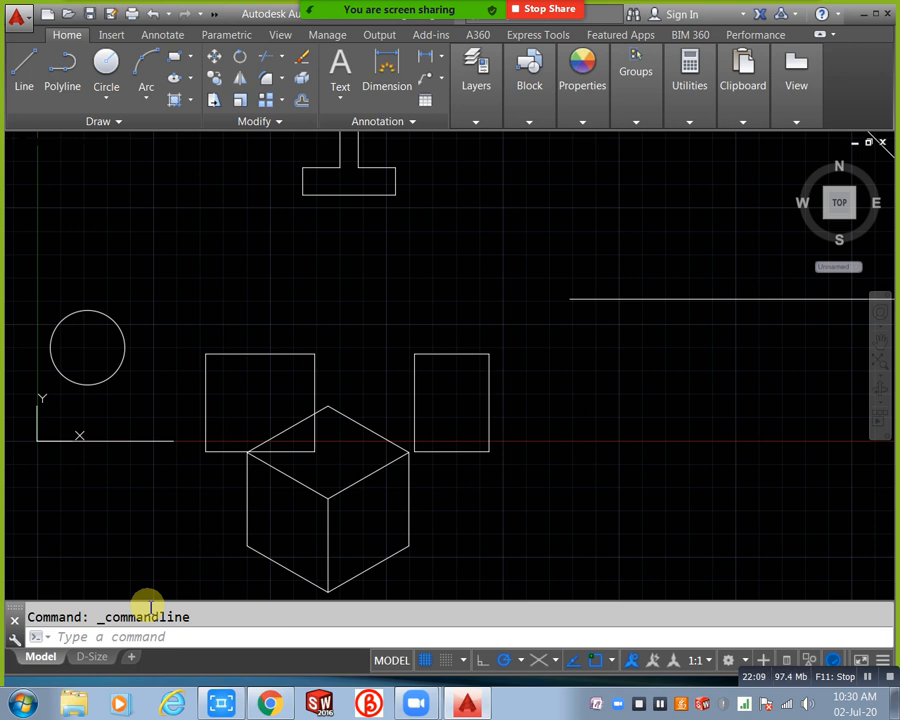
middle_drag(167, 504, 285, 518)
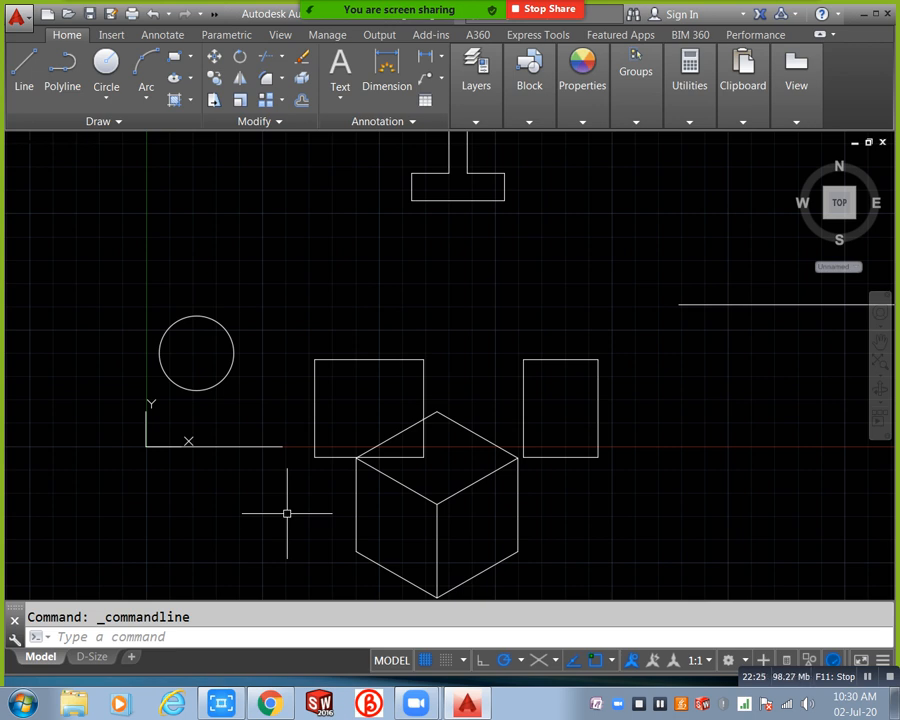
click(151, 639)
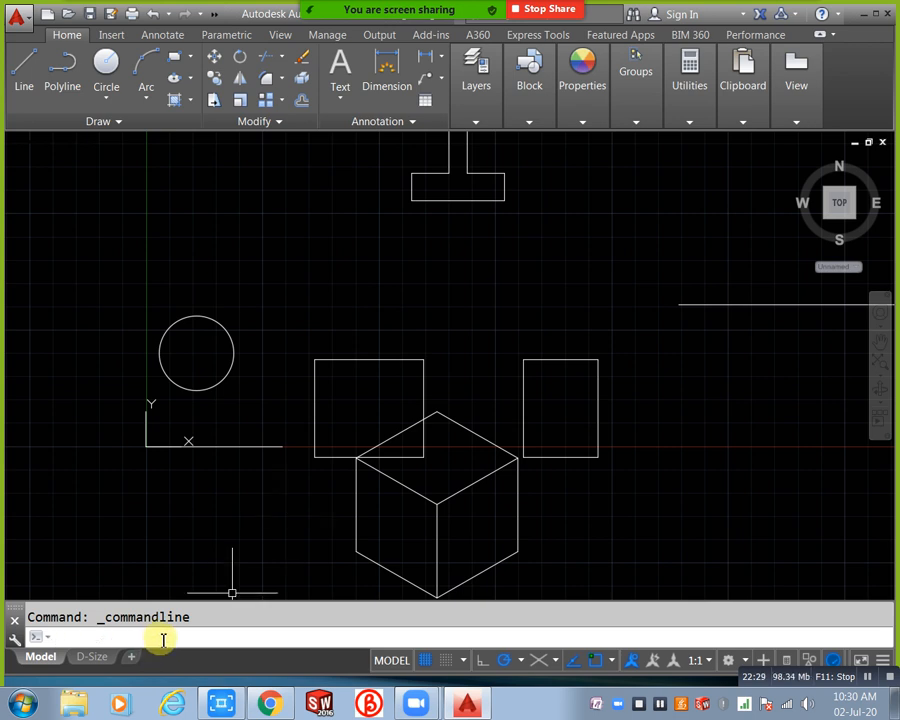
- Open the Properties palette and review the color and lineweight choices, keeping both set to ByLayer
key(ctrl+1)
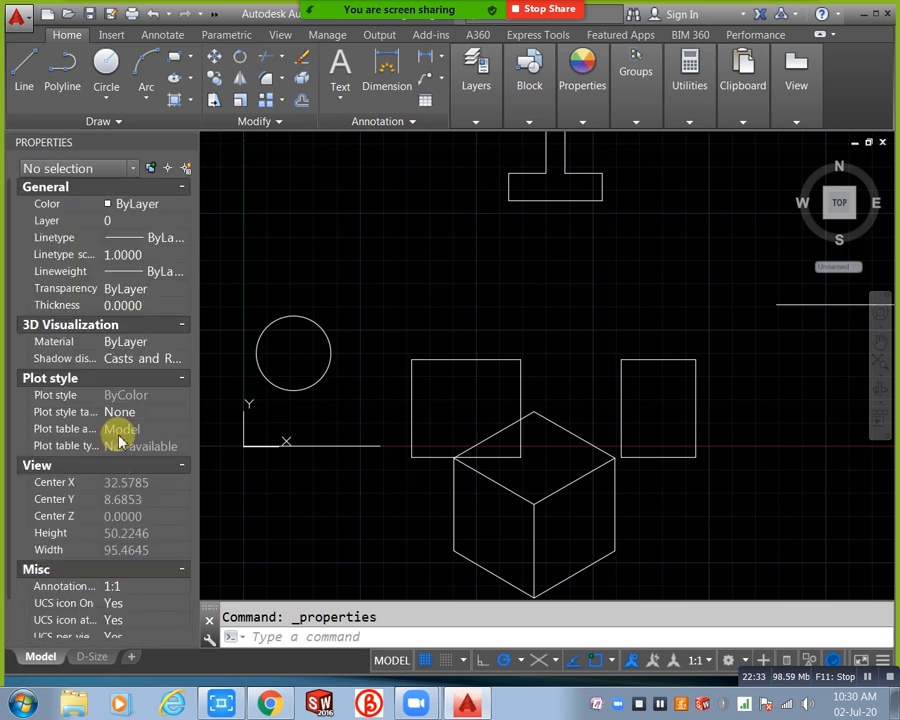
click(588, 80)
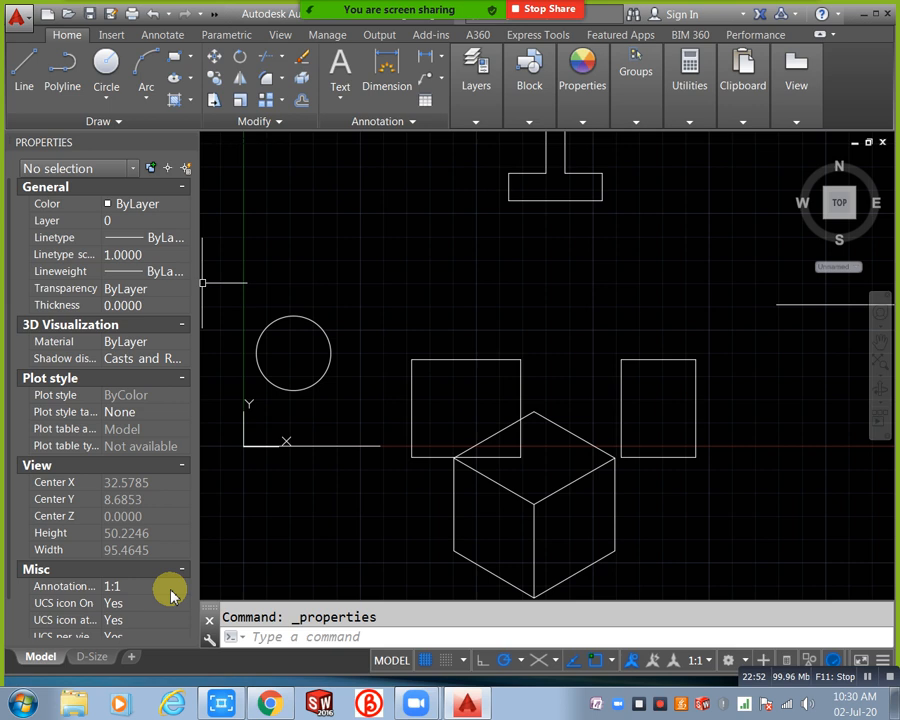
click(185, 204)
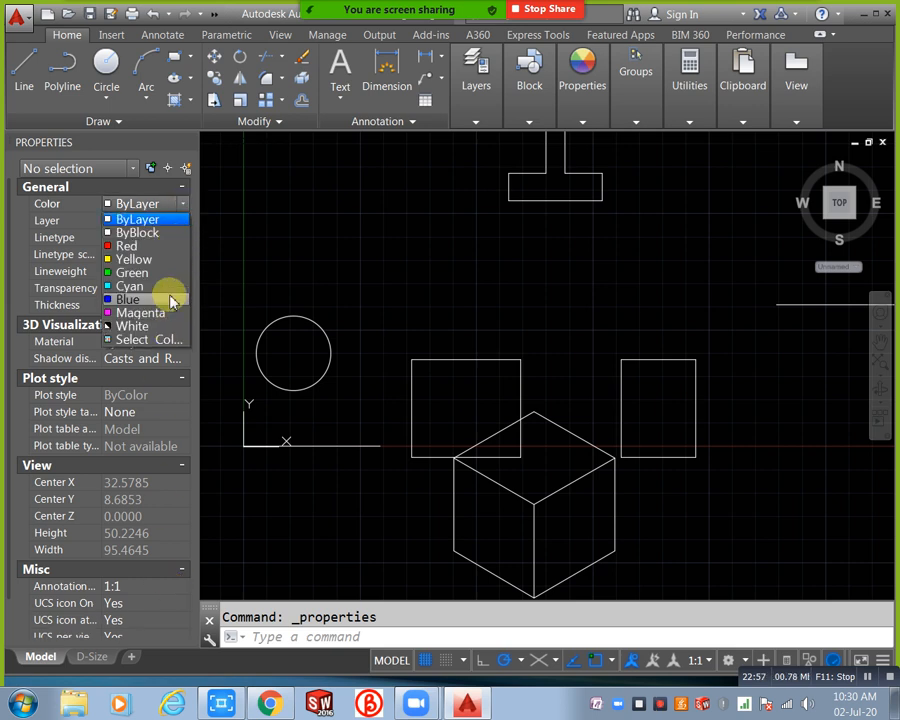
click(170, 225)
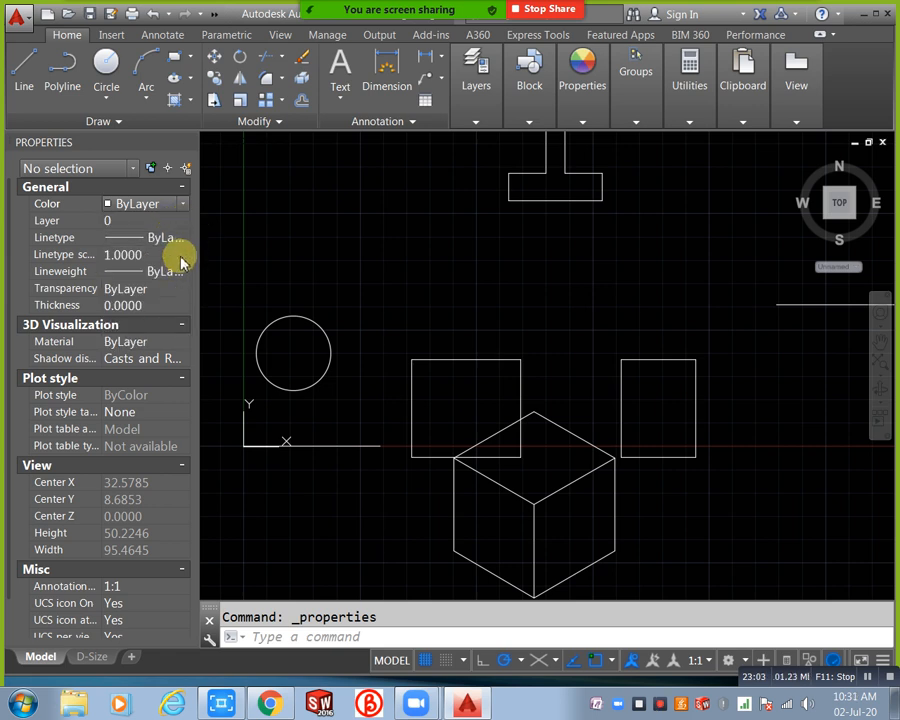
click(183, 257)
click(183, 275)
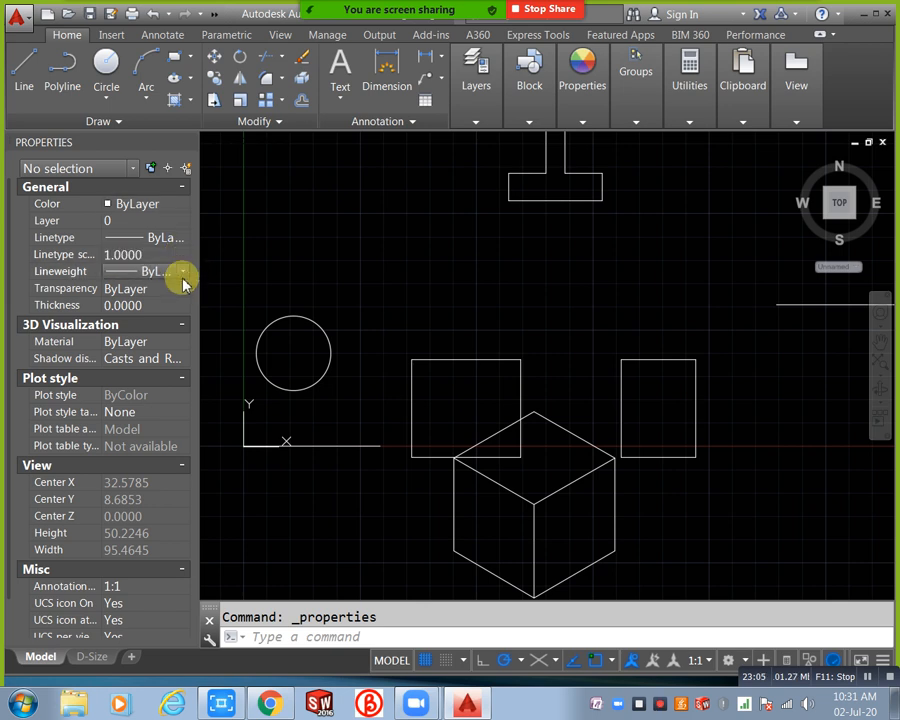
click(183, 272)
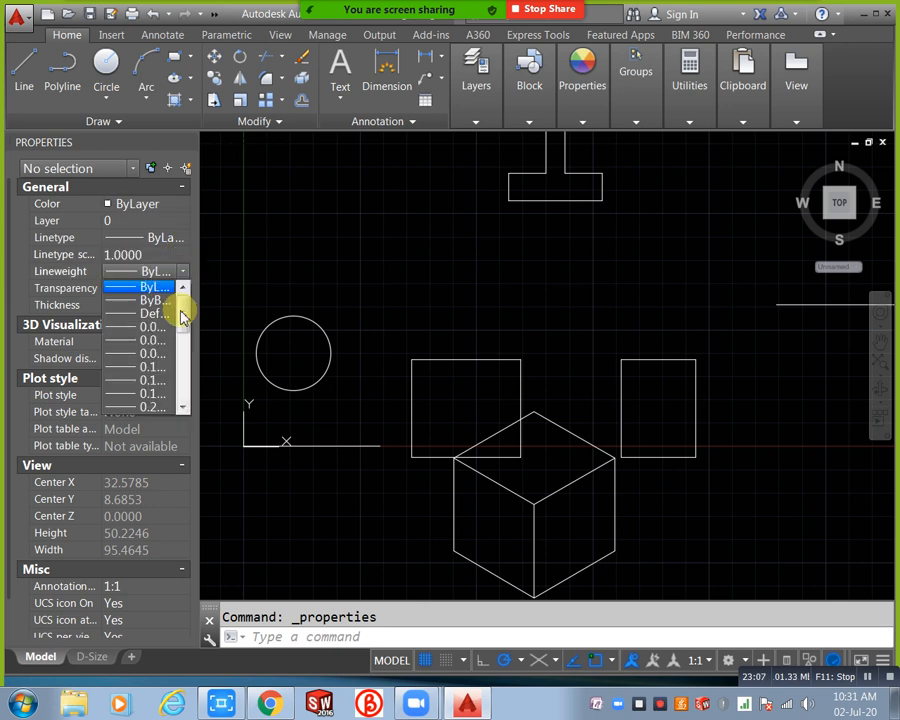
click(166, 289)
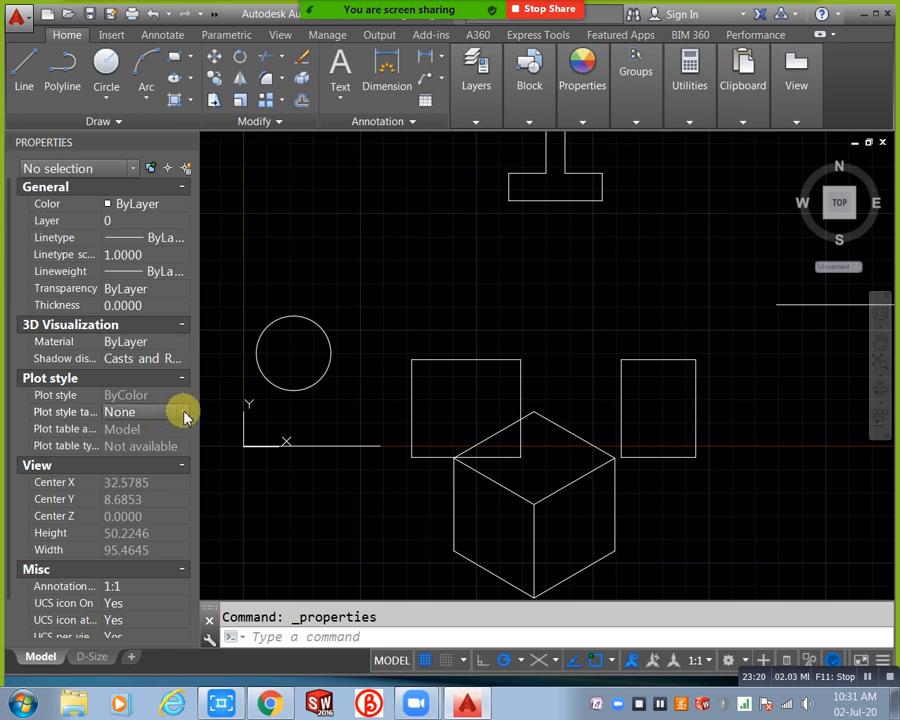
- Set the plot style table to the DWF Virtual entry, check the annotation scale, and close the Properties palette
click(185, 413)
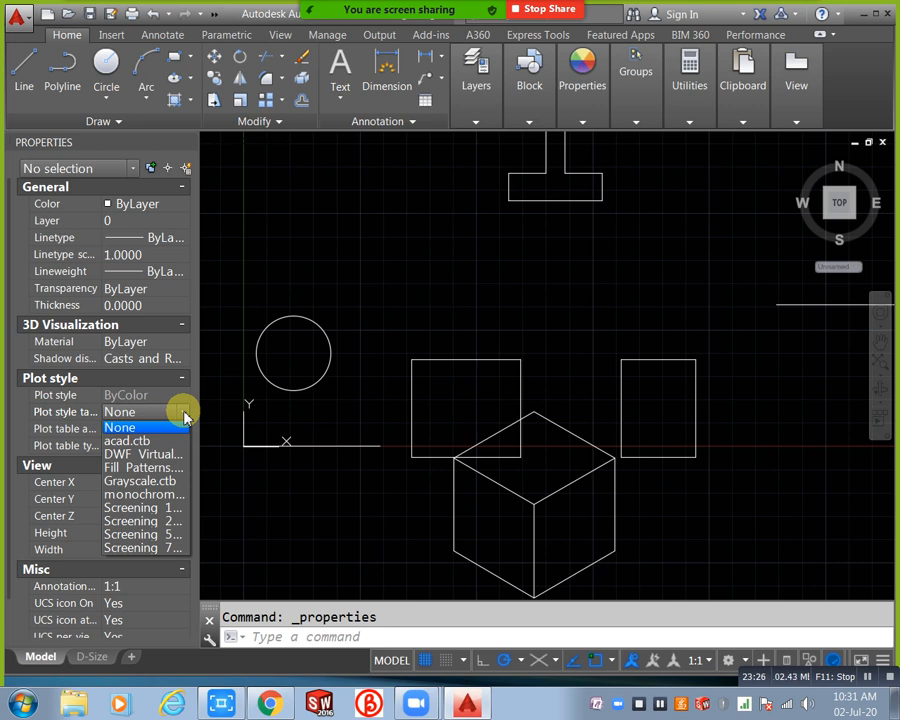
click(184, 413)
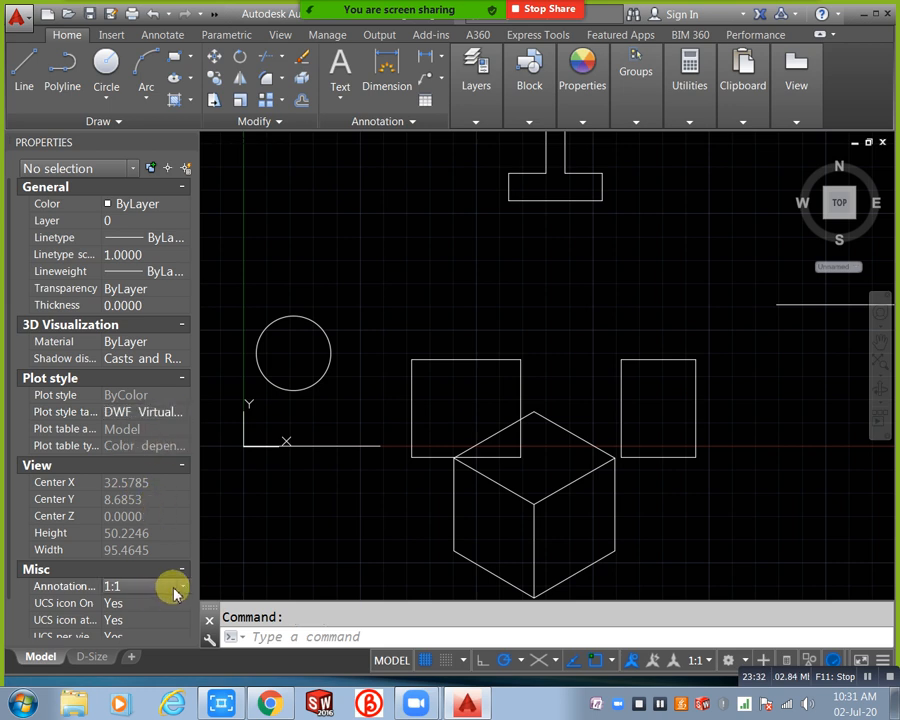
click(186, 588)
click(185, 590)
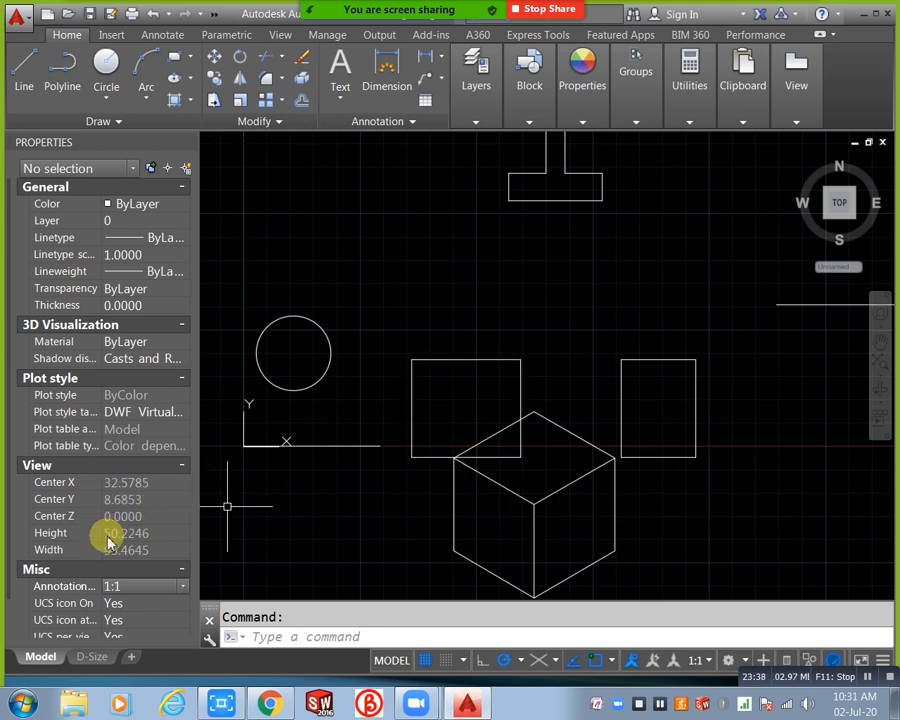
click(190, 142)
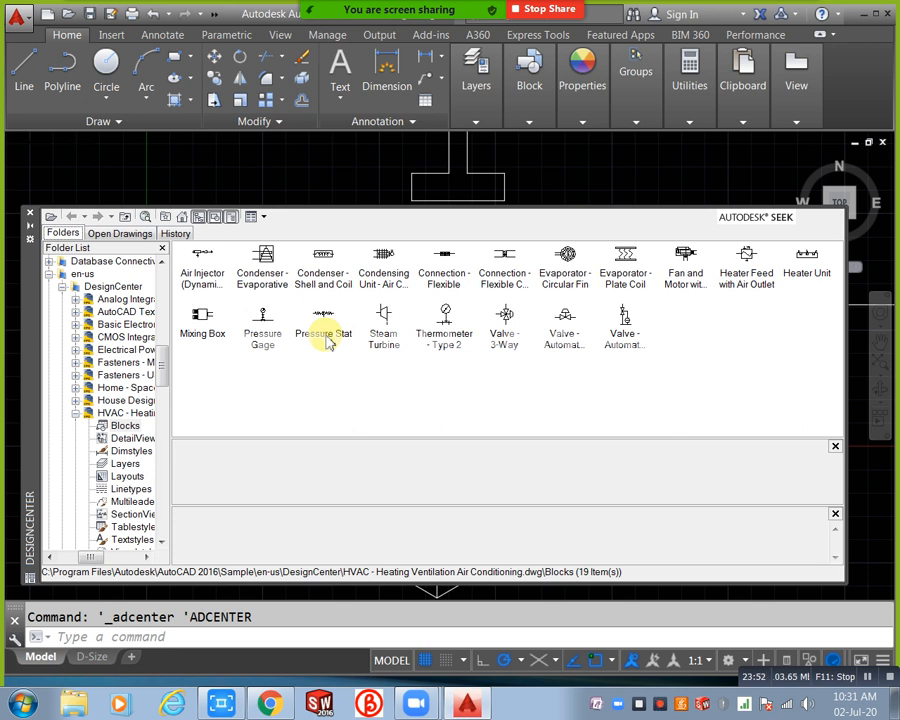
- Browse DesignCenter from the Sample folder through en-us and DesignCenter to the blocks of Fasteners - US.dwg
click(185, 224)
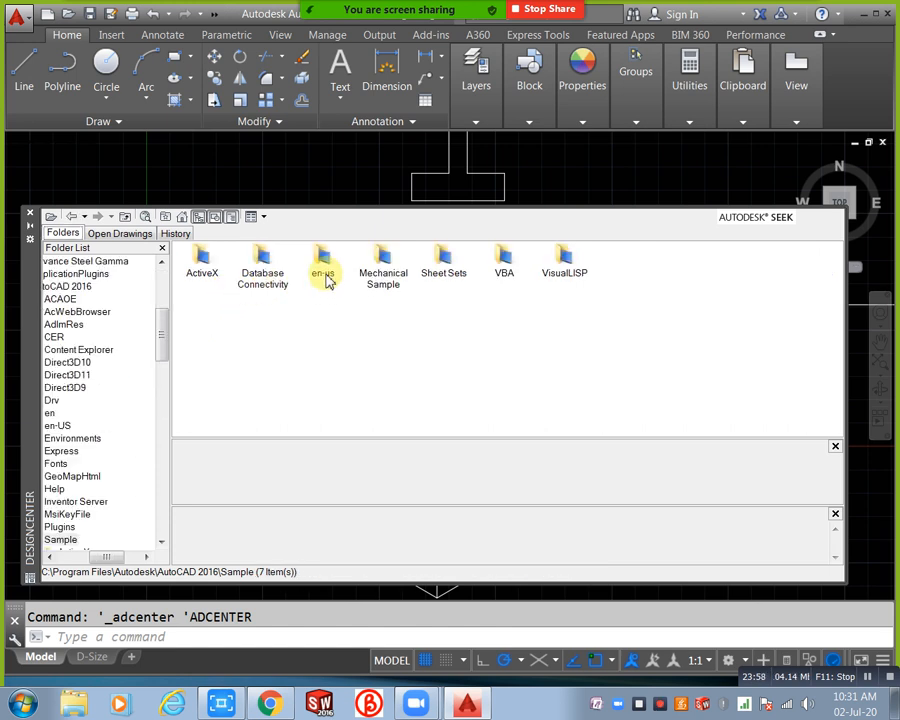
double_click(325, 278)
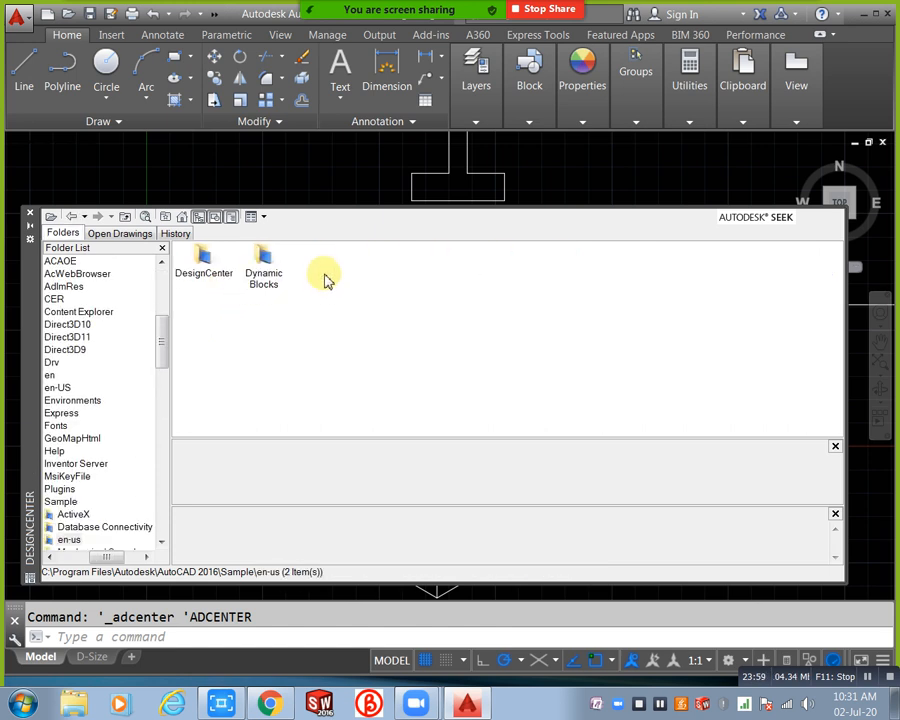
double_click(206, 274)
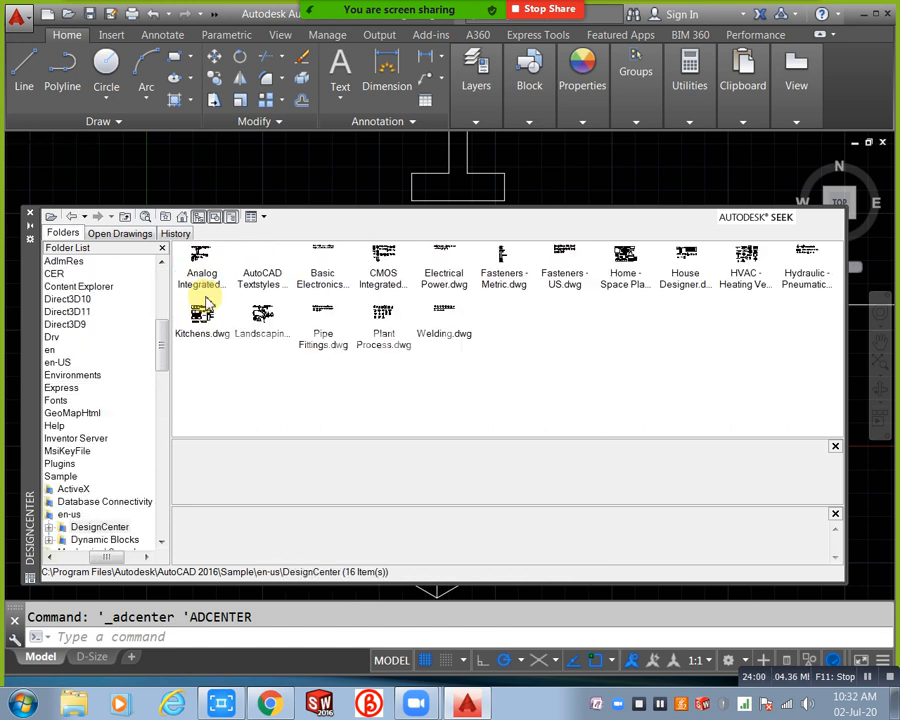
double_click(561, 278)
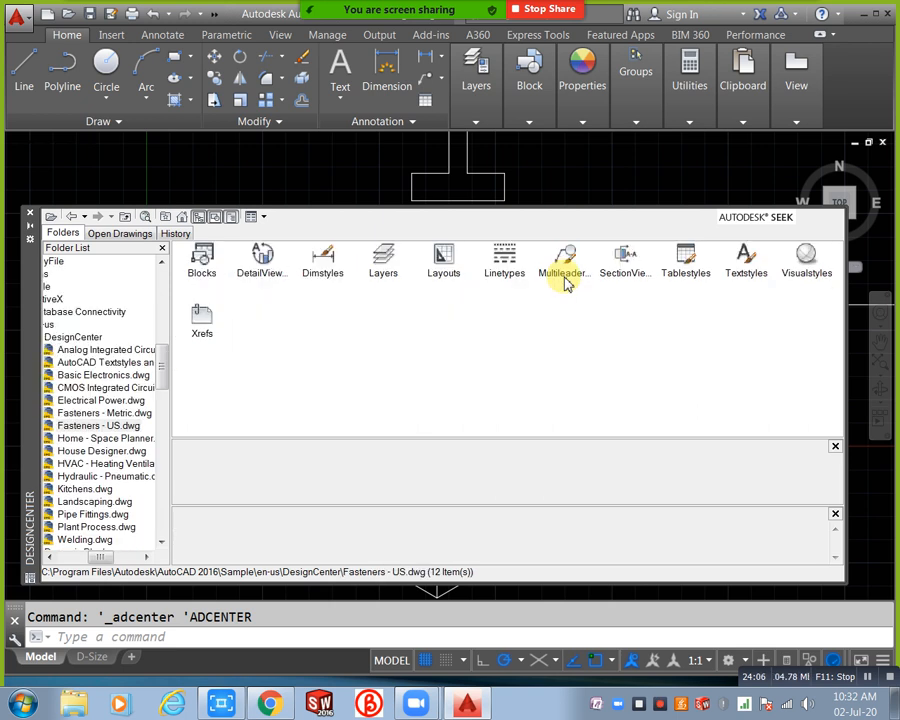
double_click(217, 264)
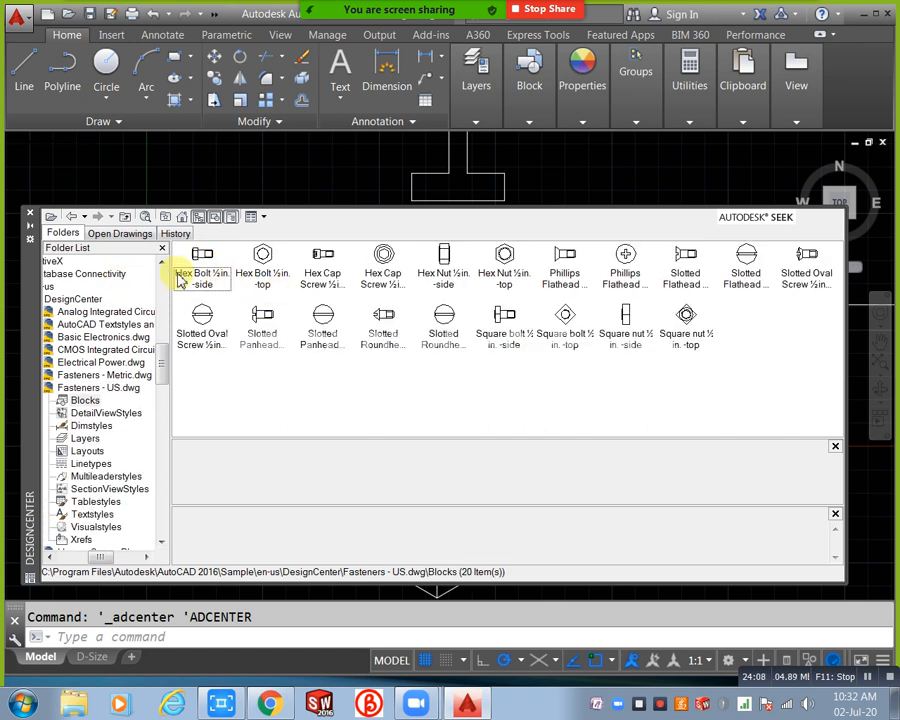
- Insert the Hex Bolt ½ in. side and top view blocks next to each other in the drawing
click(197, 275)
mouse_move(197, 275)
mouse_down()
mouse_move(209, 187)
mouse_move(253, 173)
mouse_move(245, 174)
mouse_up()
scroll(243, 174, up, 4)
middle_drag(243, 174, 277, 178)
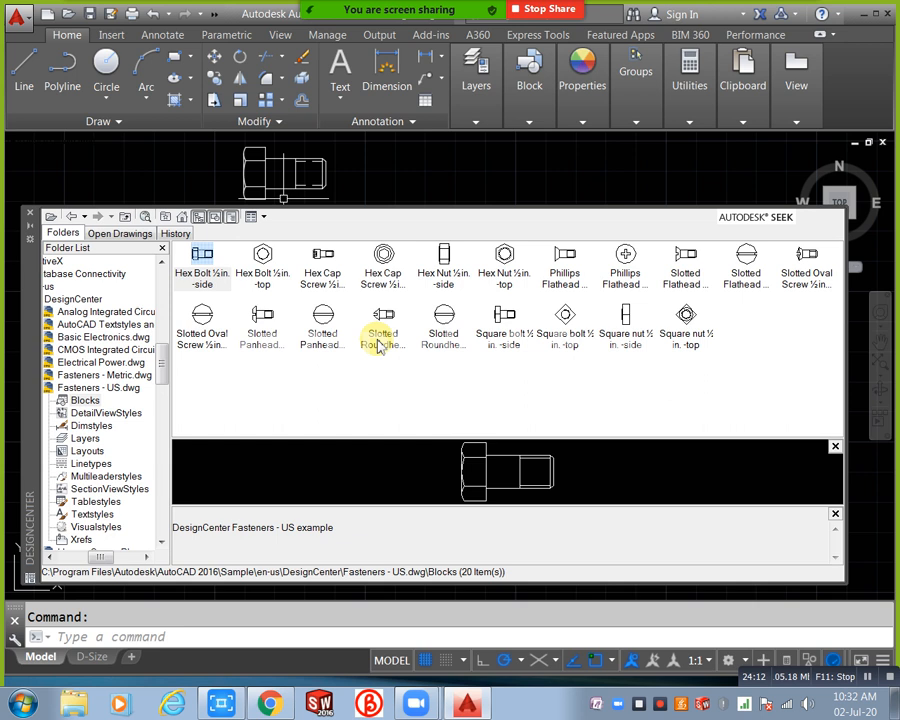
click(265, 262)
drag(267, 262, 418, 170)
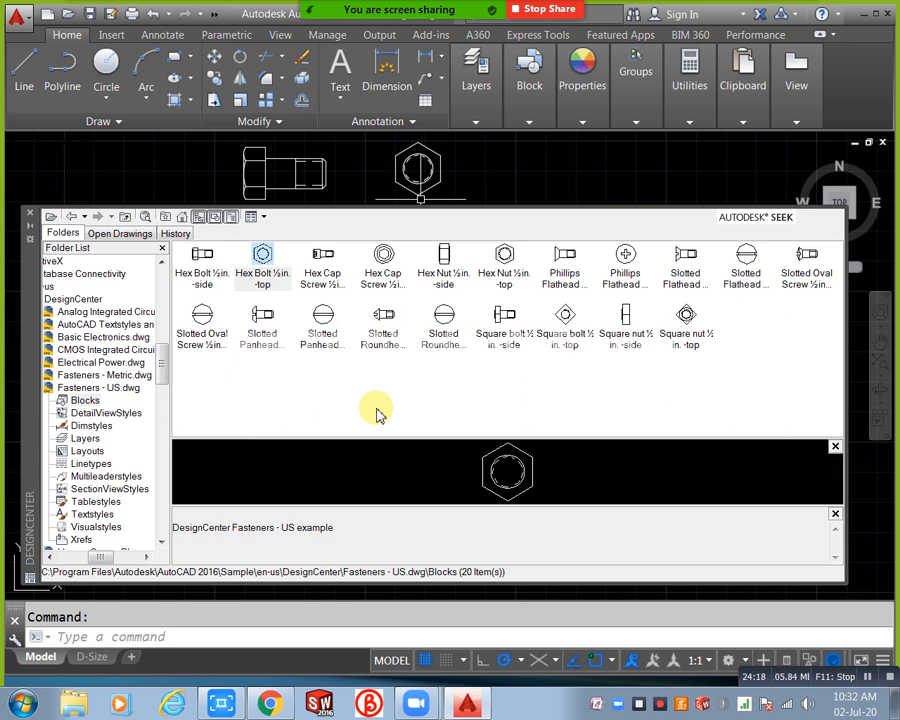
- Browse DesignCenter to the blocks of HVAC - Heating Ventilation Air Conditioning.dwg and dismiss the meeting time notice
click(125, 218)
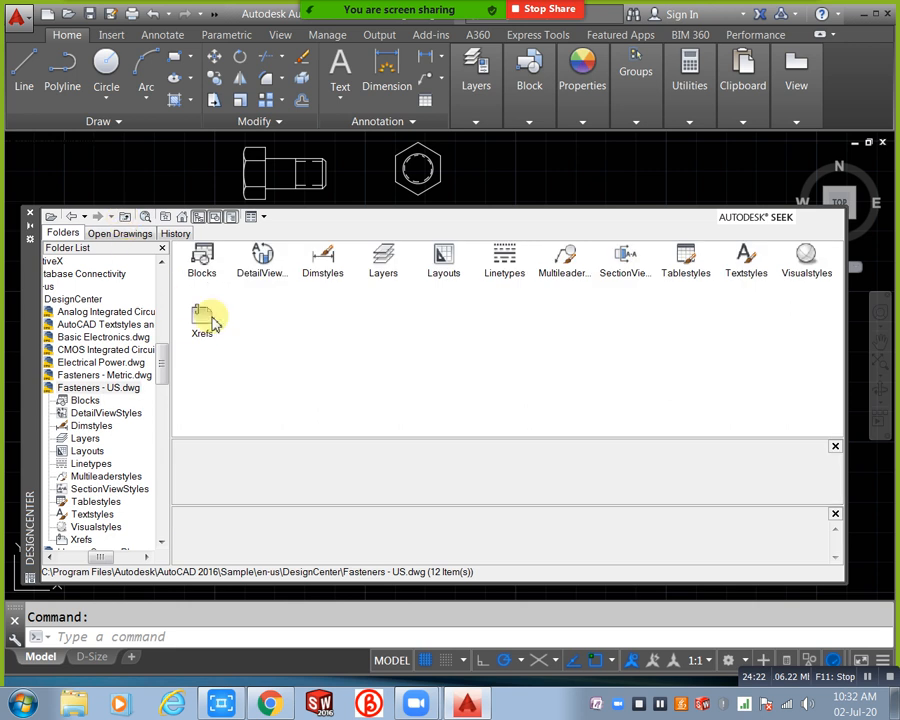
click(125, 218)
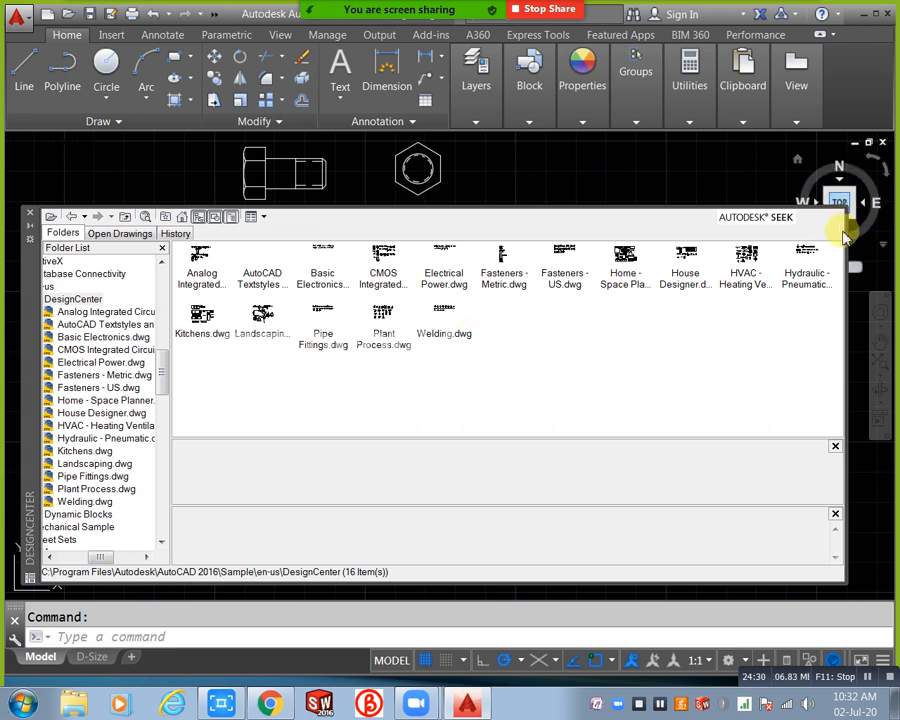
double_click(752, 283)
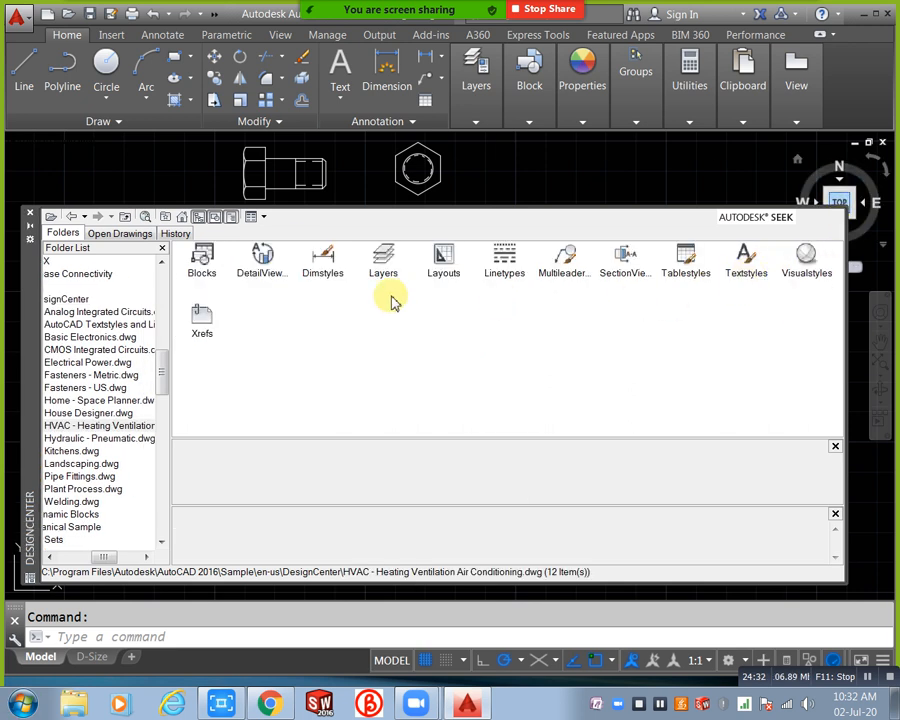
click(204, 262)
double_click(204, 260)
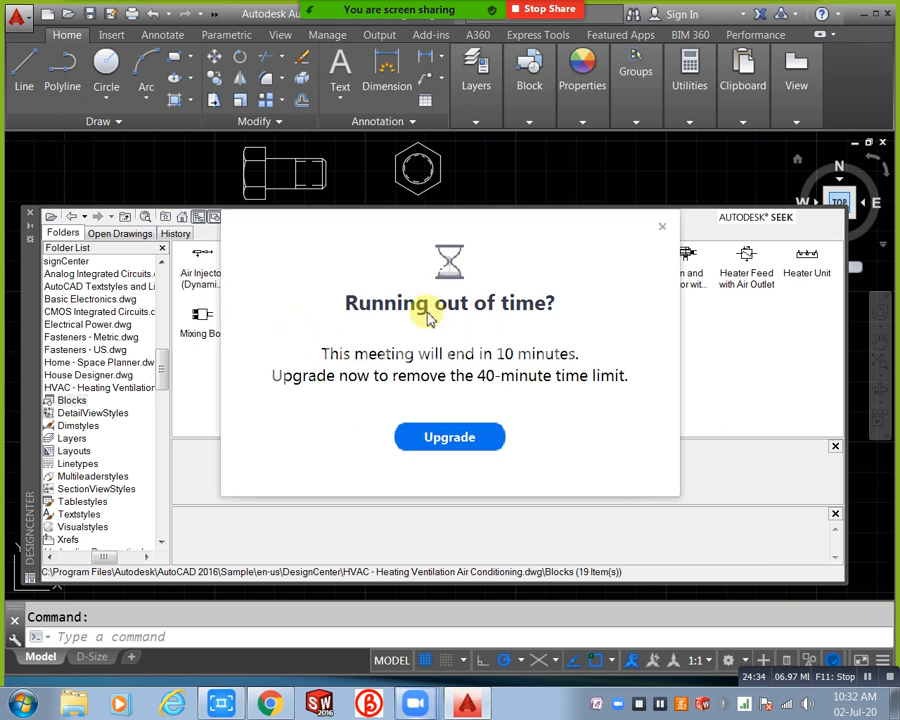
click(667, 228)
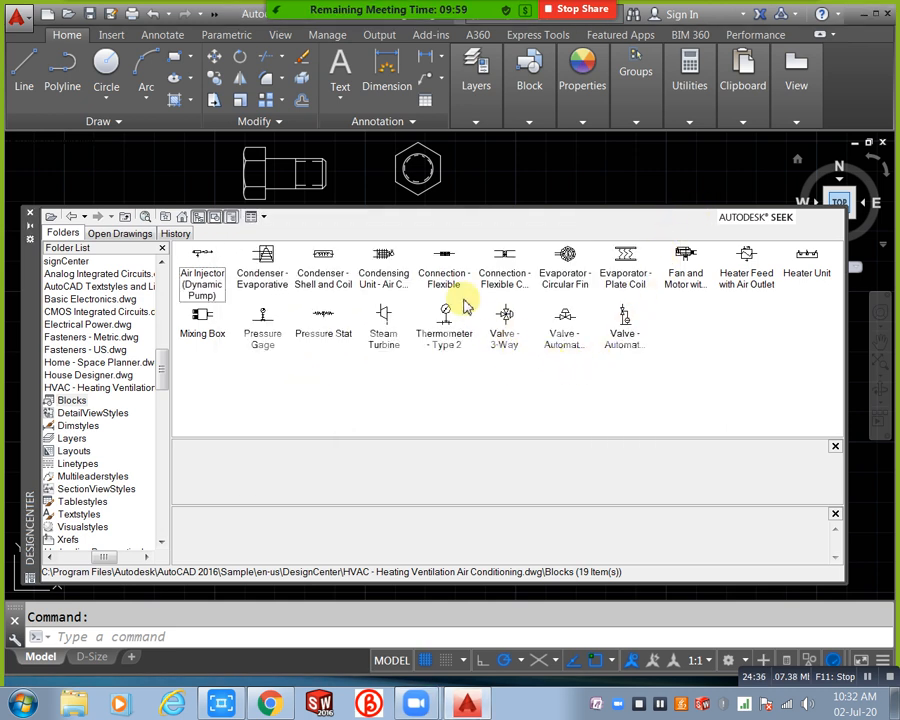
- Insert the Connection - Flexible and Evaporator - Plate Coil blocks to the right of the hex bolts
mouse_move(453, 285)
mouse_down()
mouse_move(482, 245)
mouse_move(502, 181)
mouse_move(493, 215)
mouse_up()
middle_drag(518, 196, 241, 182)
mouse_move(635, 284)
mouse_down()
mouse_move(639, 241)
mouse_move(677, 165)
mouse_up()
scroll(655, 185, down, 3)
middle_drag(641, 193, 281, 206)
- Insert the Evaporator - Circular Fin and Connection - Flexible Canvas blocks on either side of the existing HVAC symbols, and close DesignCenter
click(565, 272)
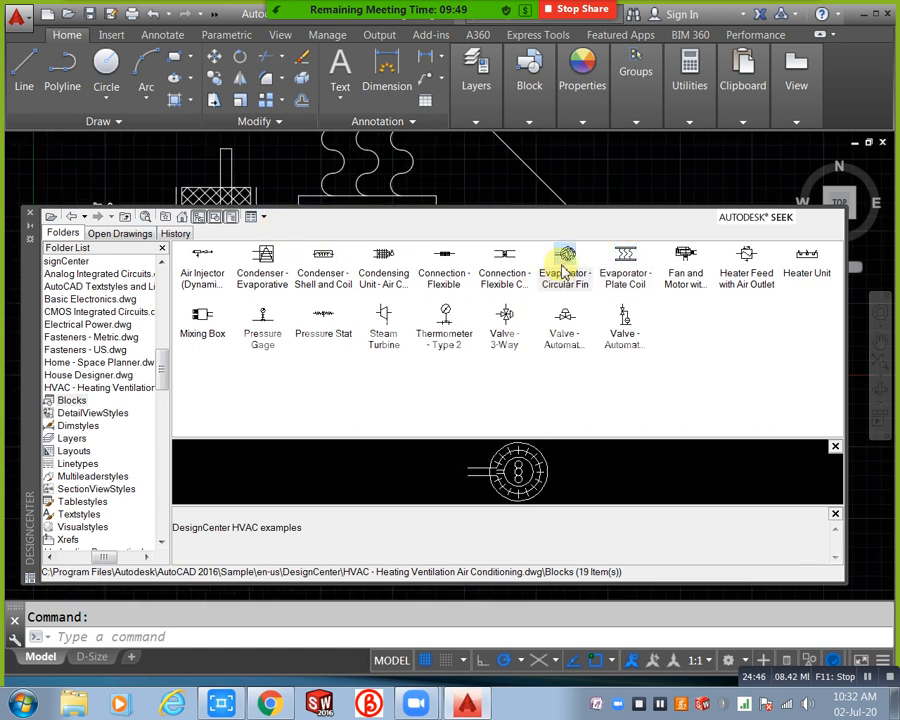
drag(565, 272, 607, 165)
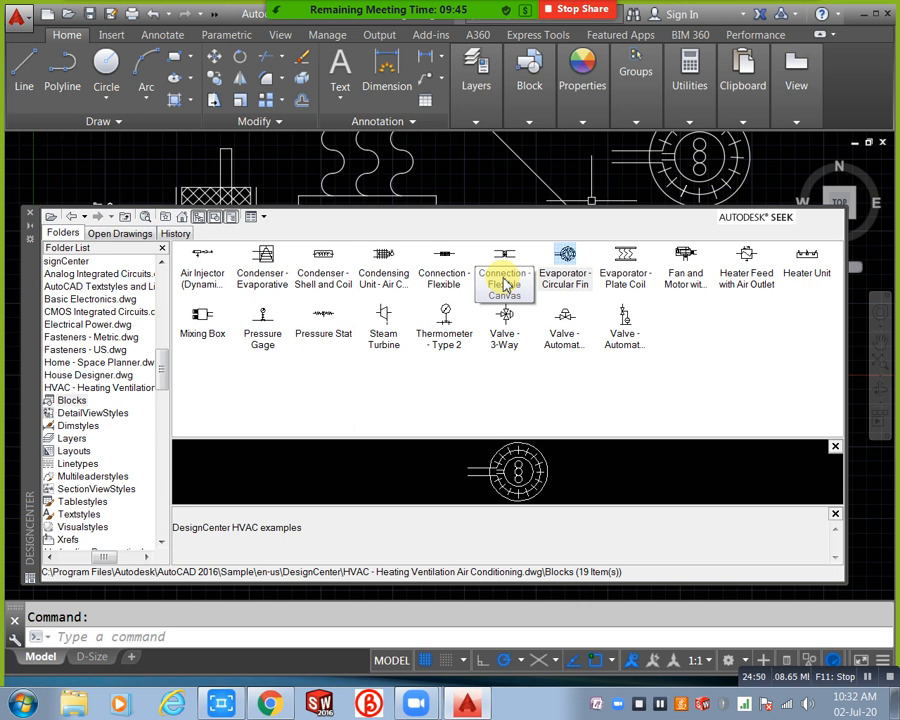
mouse_move(505, 285)
mouse_down()
mouse_move(255, 197)
mouse_move(50, 145)
mouse_move(40, 171)
mouse_move(90, 195)
mouse_up()
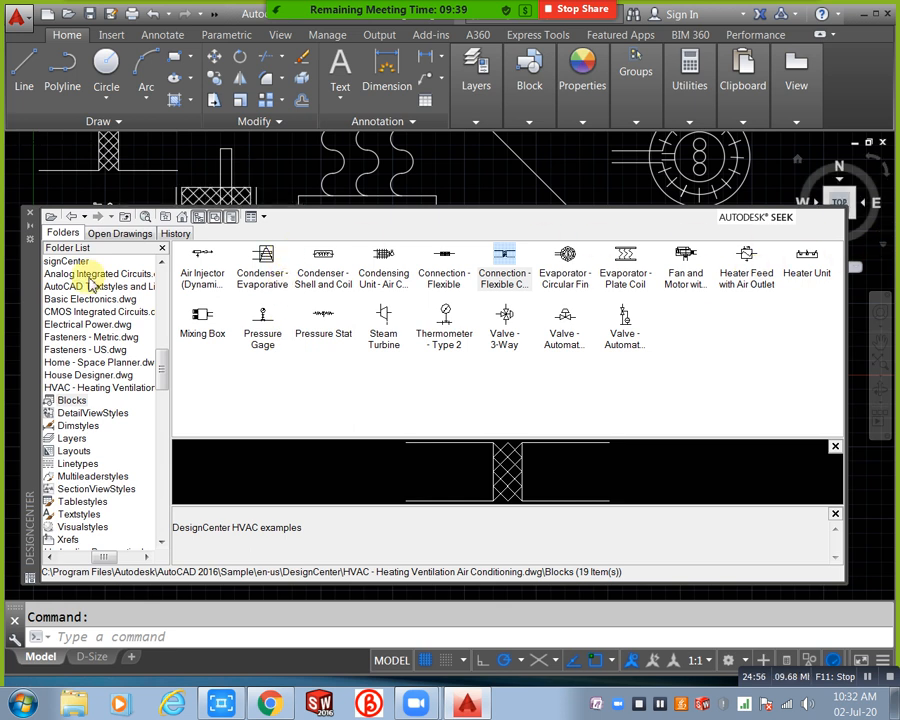
click(30, 216)
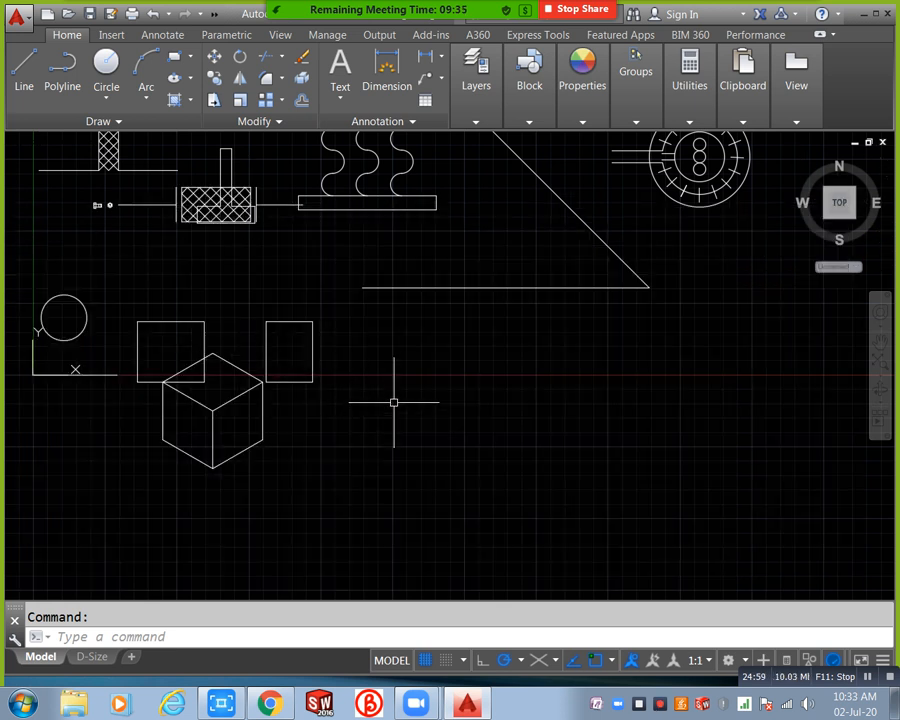
- Show the Tool Palettes and insert the Weld symbol from the Mechanical metric samples near the flexible canvas connection
key(ctrl+3)
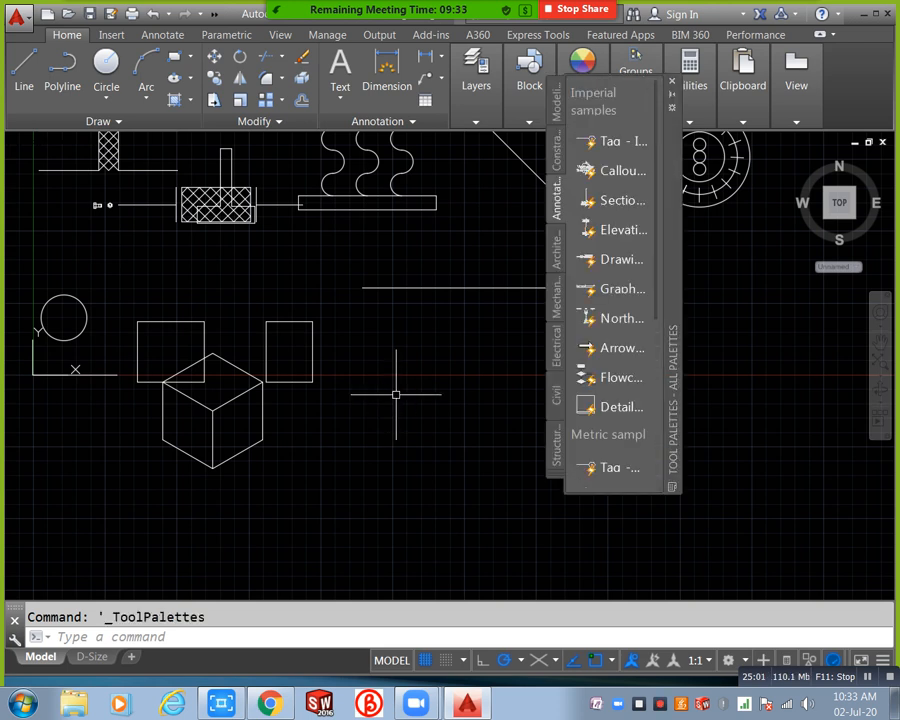
click(391, 208)
middle_drag(366, 307, 362, 429)
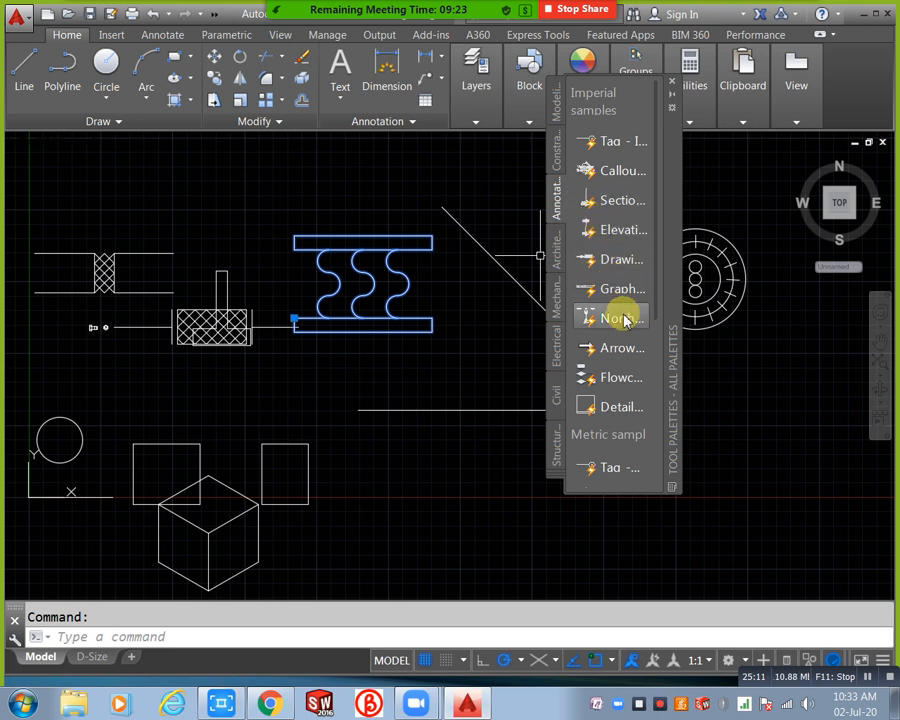
click(558, 300)
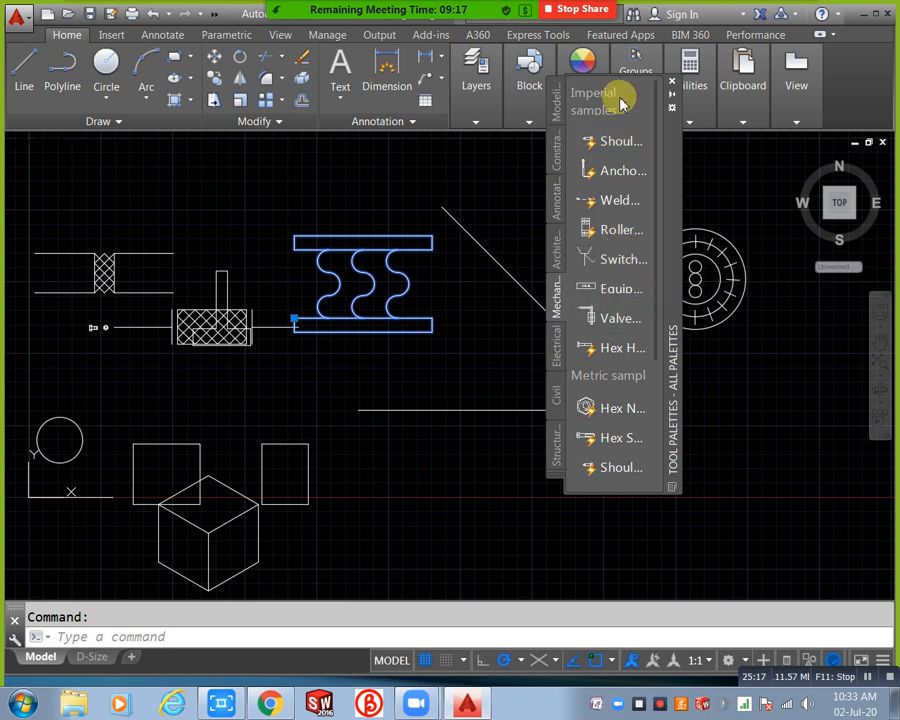
drag(655, 258, 646, 380)
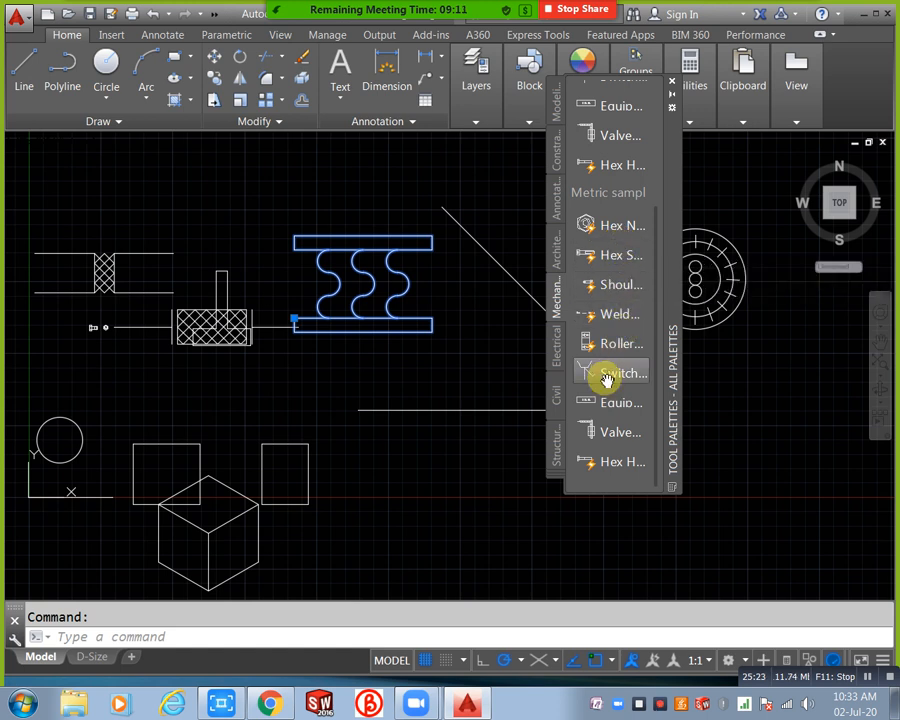
click(612, 316)
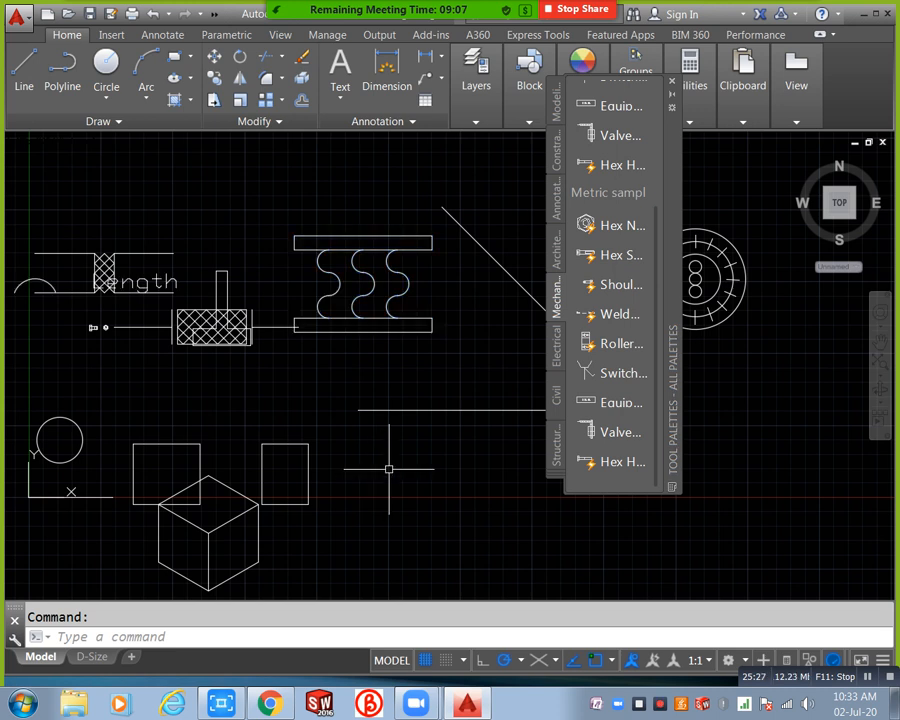
- Switch the inserted weld symbol's type first to Fillet and finally to Bevel
middle_drag(240, 363, 592, 506)
scroll(412, 484, up, 4)
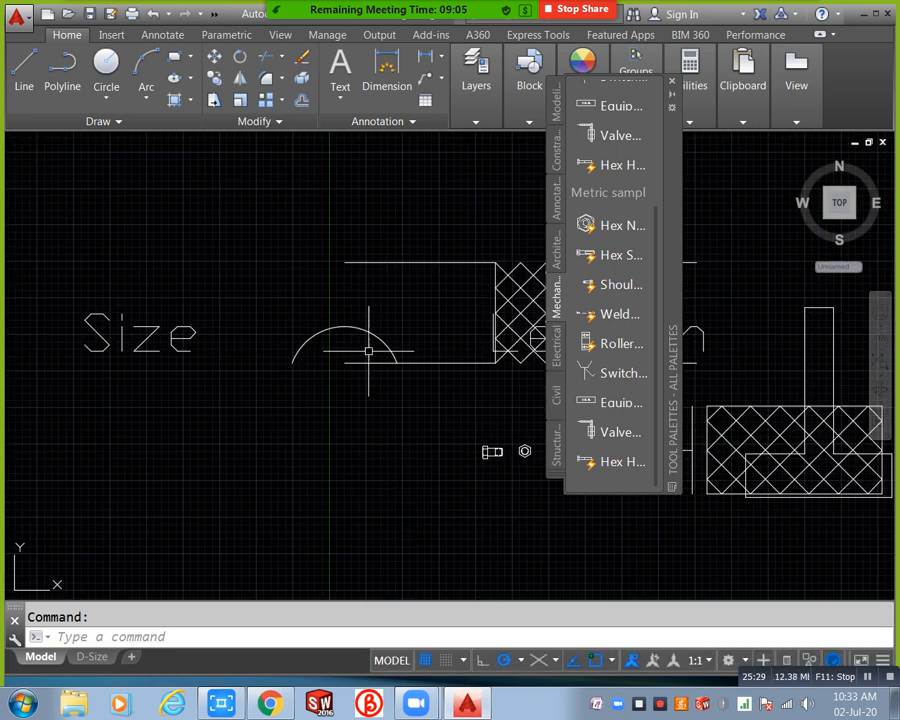
click(373, 321)
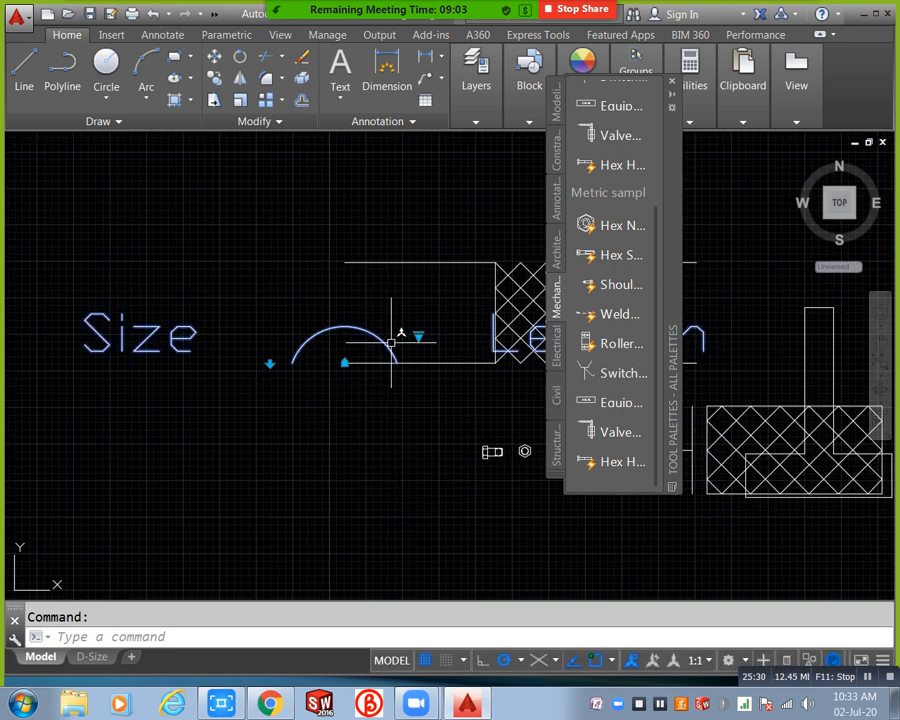
click(418, 336)
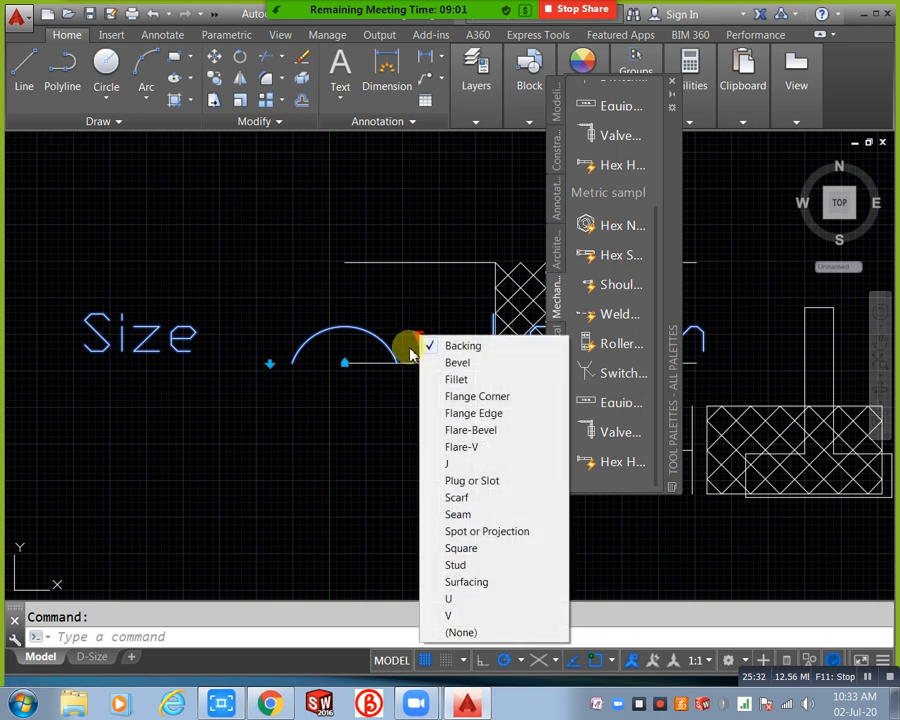
click(466, 385)
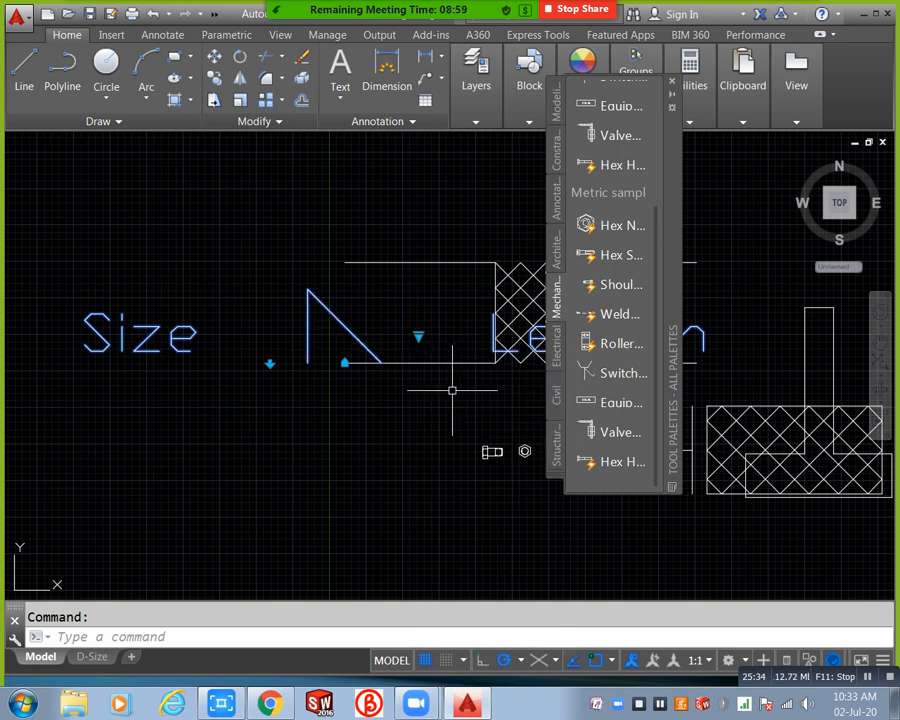
click(418, 336)
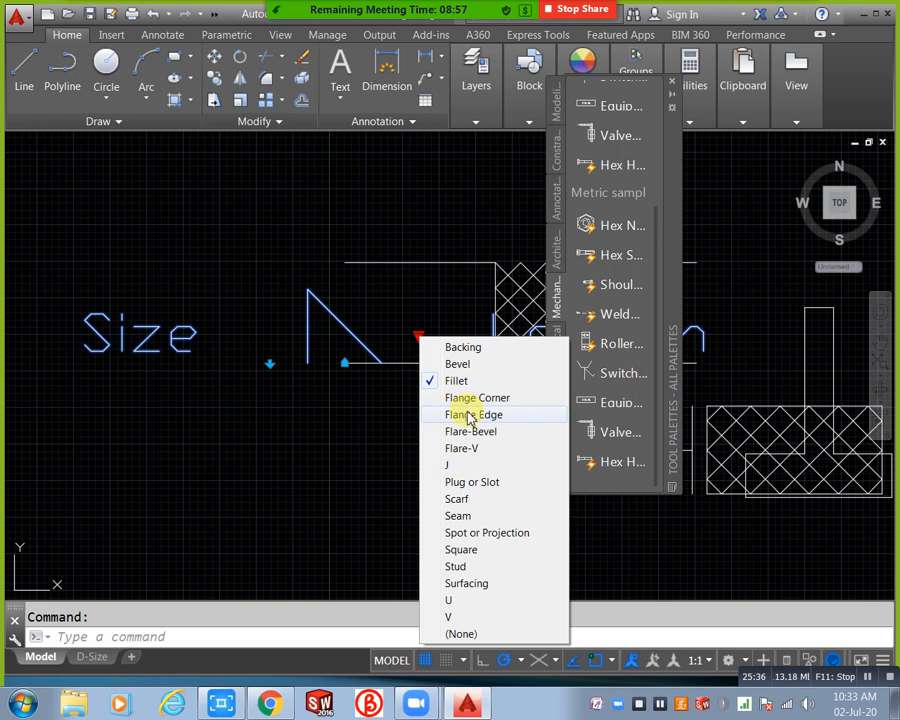
click(464, 366)
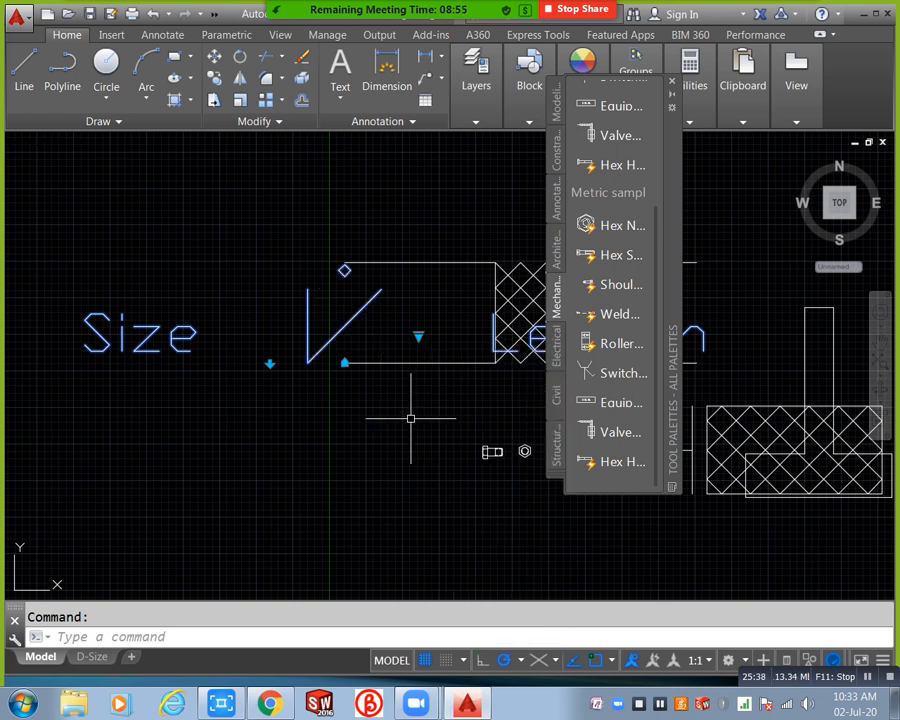
key(Escape)
- Insert the roller bearing from the Mechanical metric samples below the weld symbol and set its size to 6005
click(598, 346)
scroll(255, 474, up, 4)
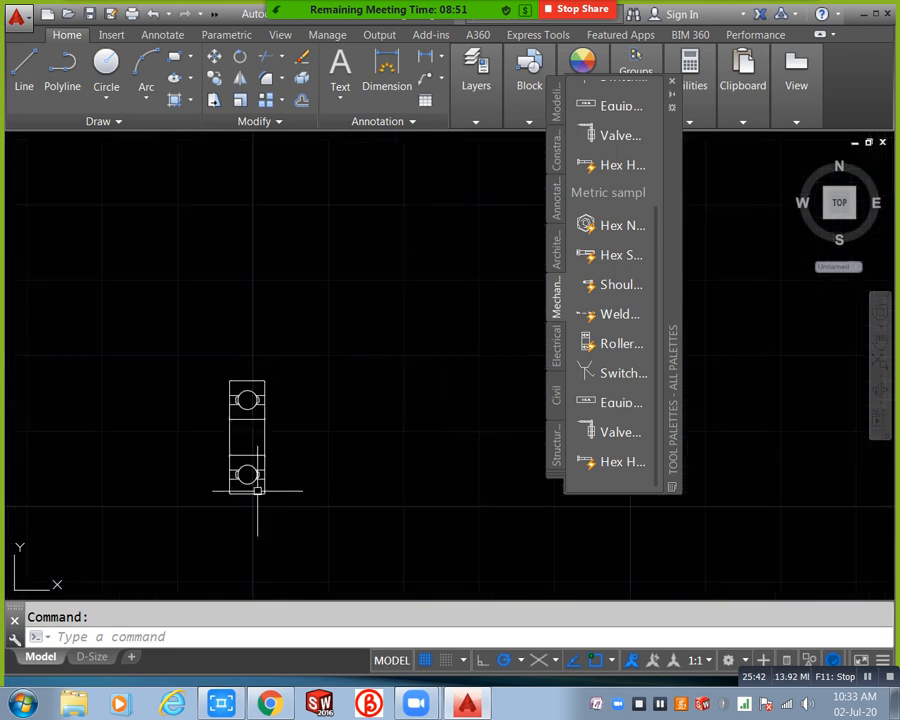
click(261, 448)
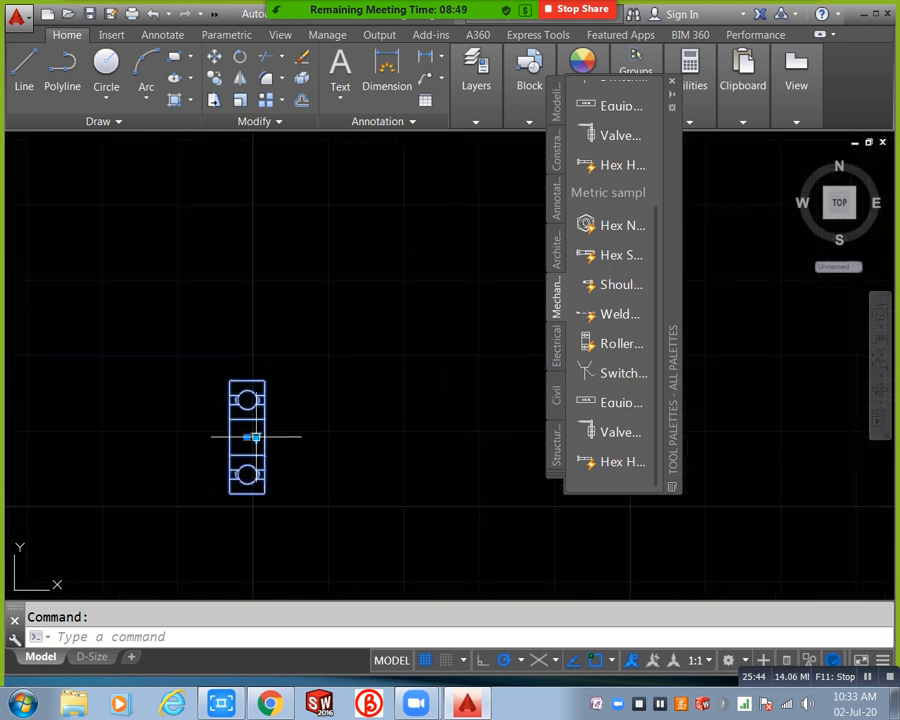
click(256, 437)
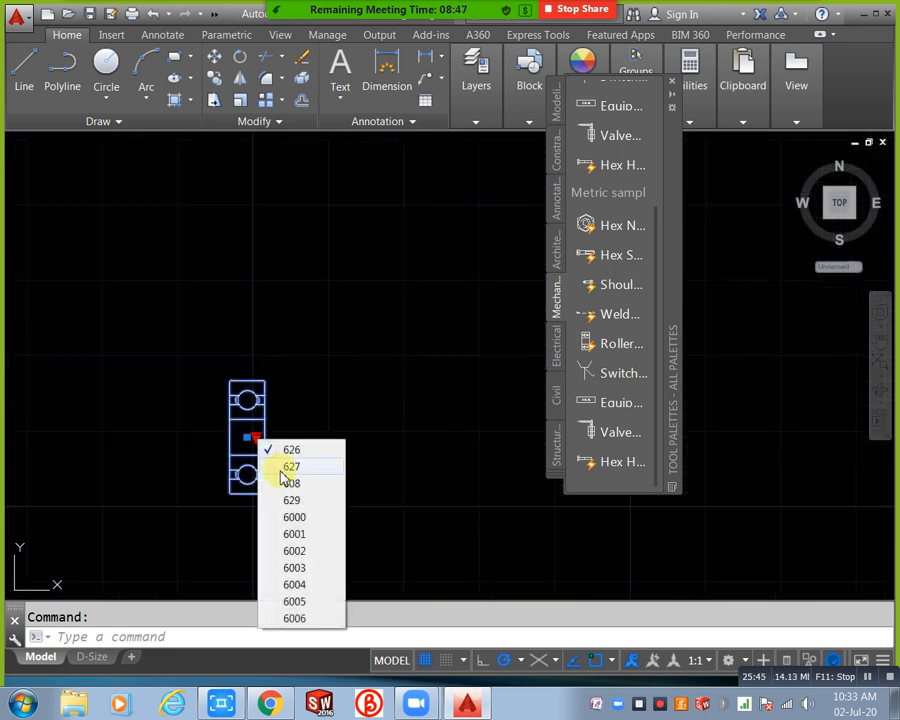
click(294, 601)
scroll(350, 344, down, 2)
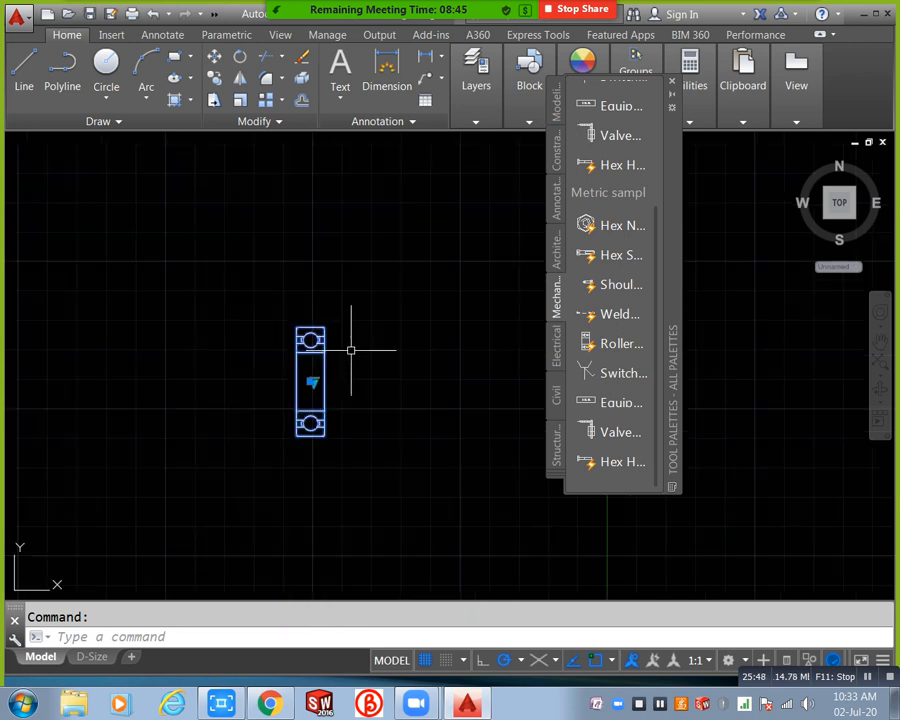
key(Escape)
scroll(366, 361, down, 4)
middle_drag(366, 361, 258, 442)
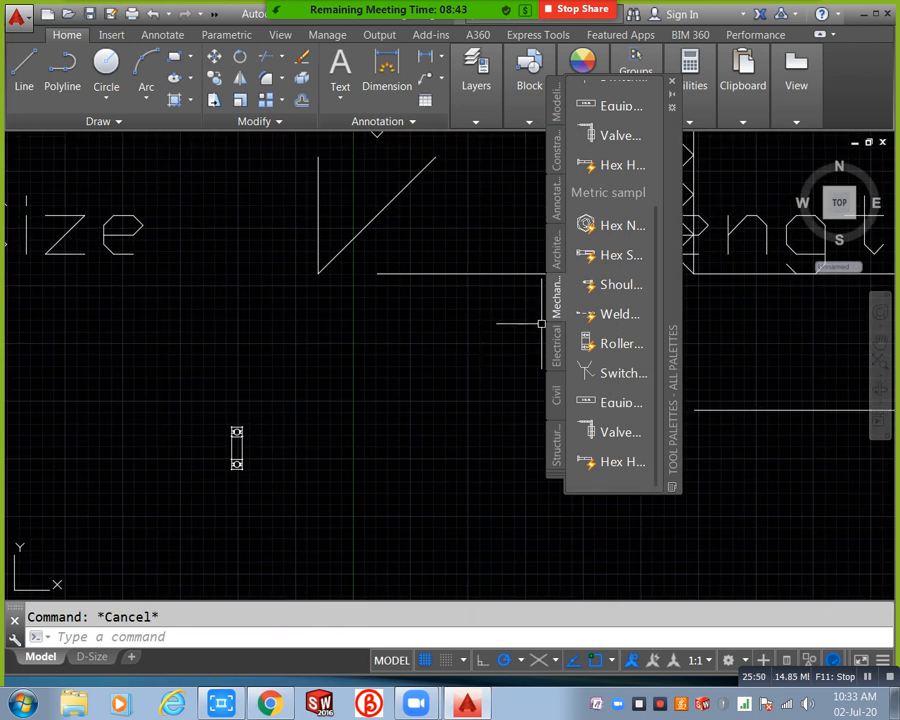
- Insert the vehicle block from the Architectural metric samples over the existing symbols
click(556, 244)
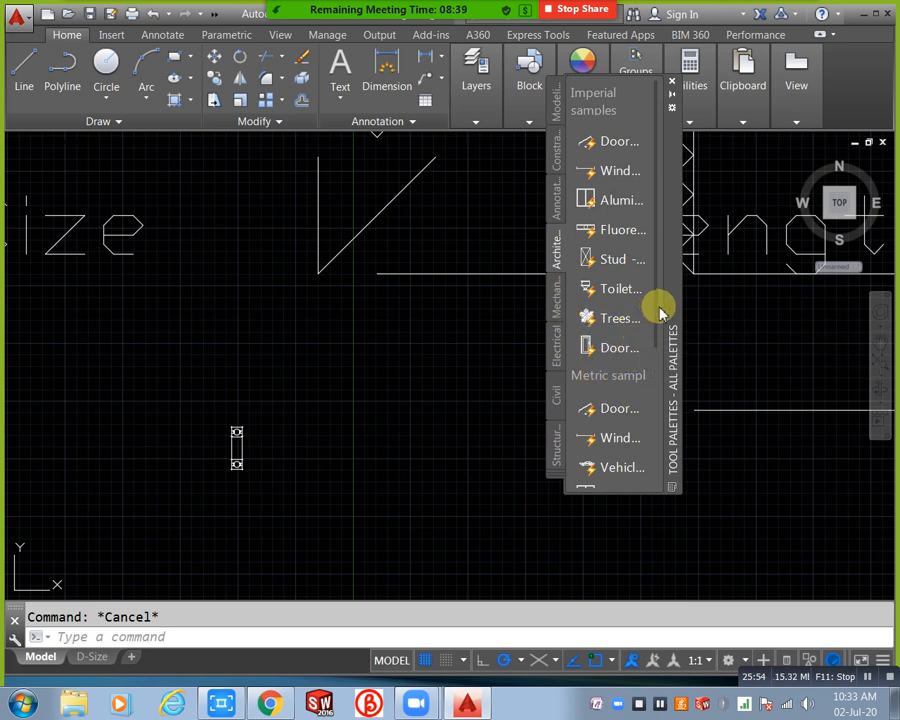
drag(657, 318, 648, 447)
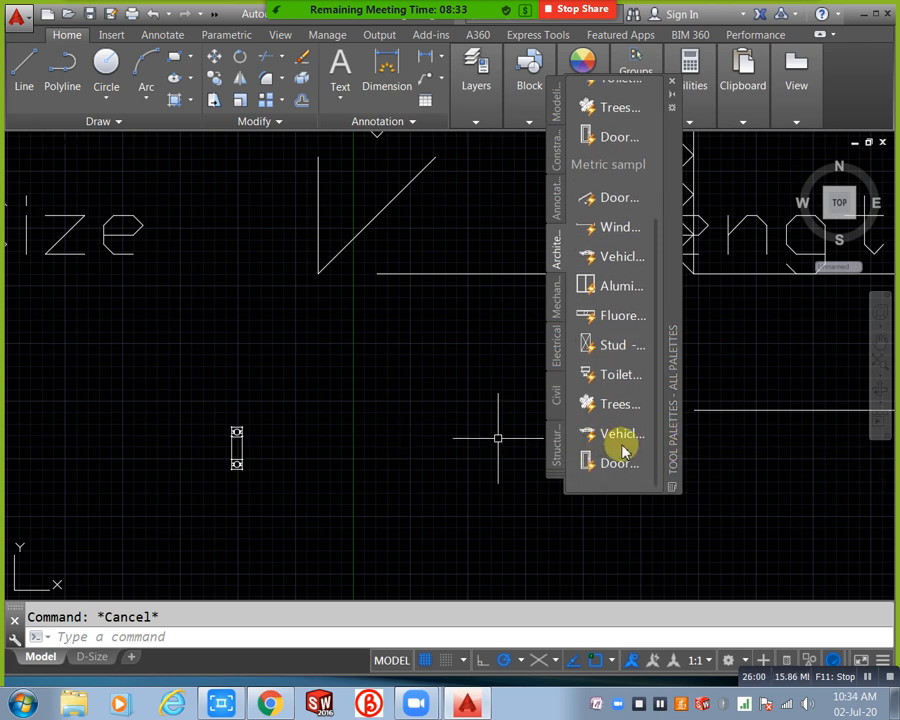
scroll(367, 447, down, 5)
middle_drag(375, 438, 31, 387)
scroll(31, 387, down, 6)
scroll(222, 399, up, 4)
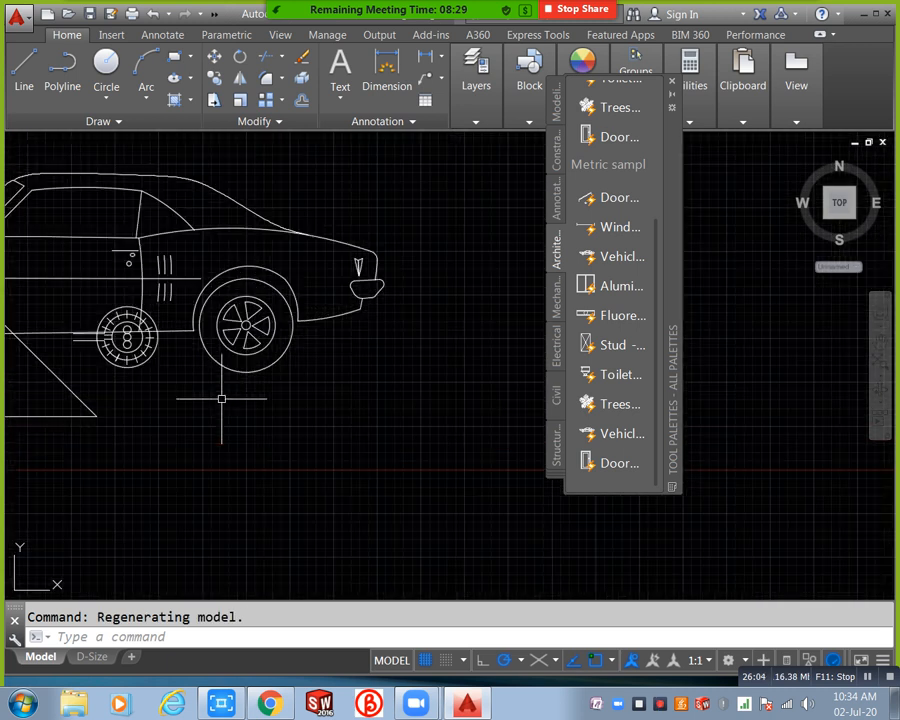
middle_drag(222, 399, 446, 400)
- Switch the inserted vehicle block's view to Sports Car (Top) and finally to Sports Car (Front)
click(452, 367)
middle_drag(371, 433, 446, 416)
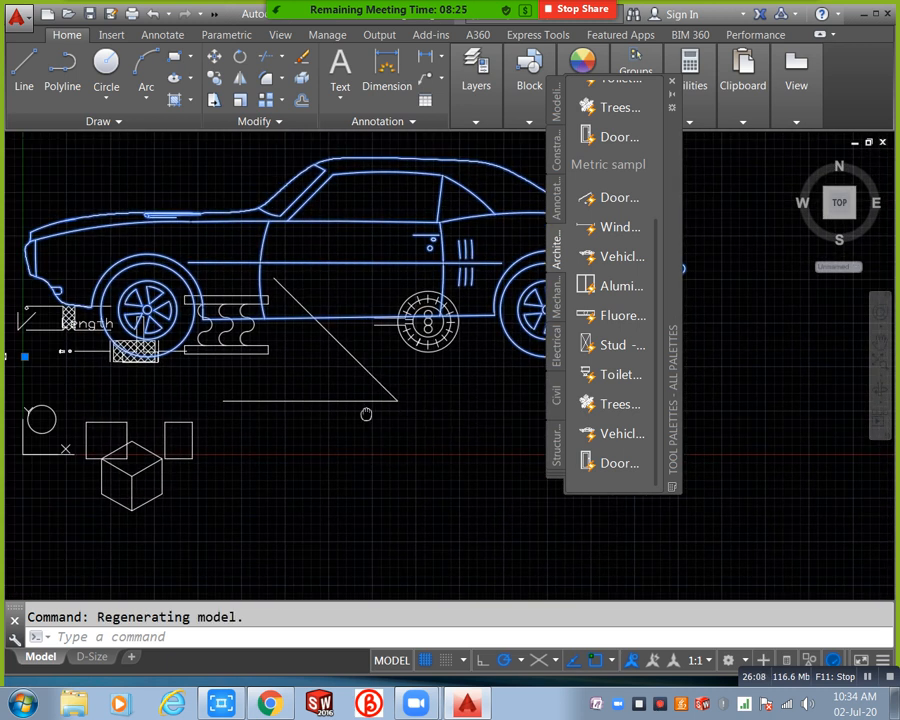
middle_drag(372, 413, 289, 434)
scroll(289, 434, down, 2)
middle_drag(349, 436, 423, 436)
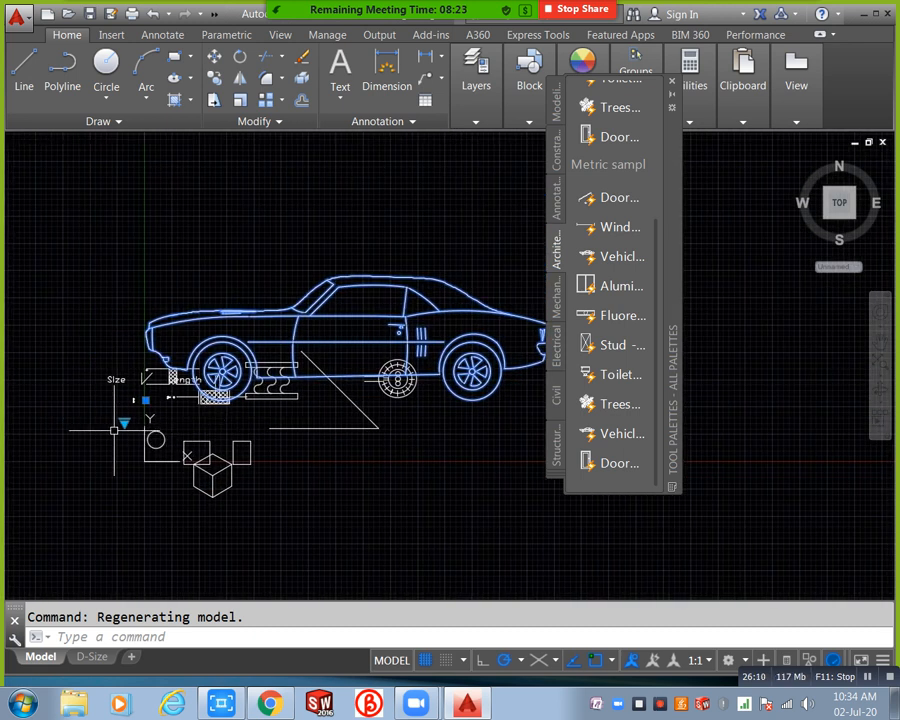
click(124, 423)
click(152, 445)
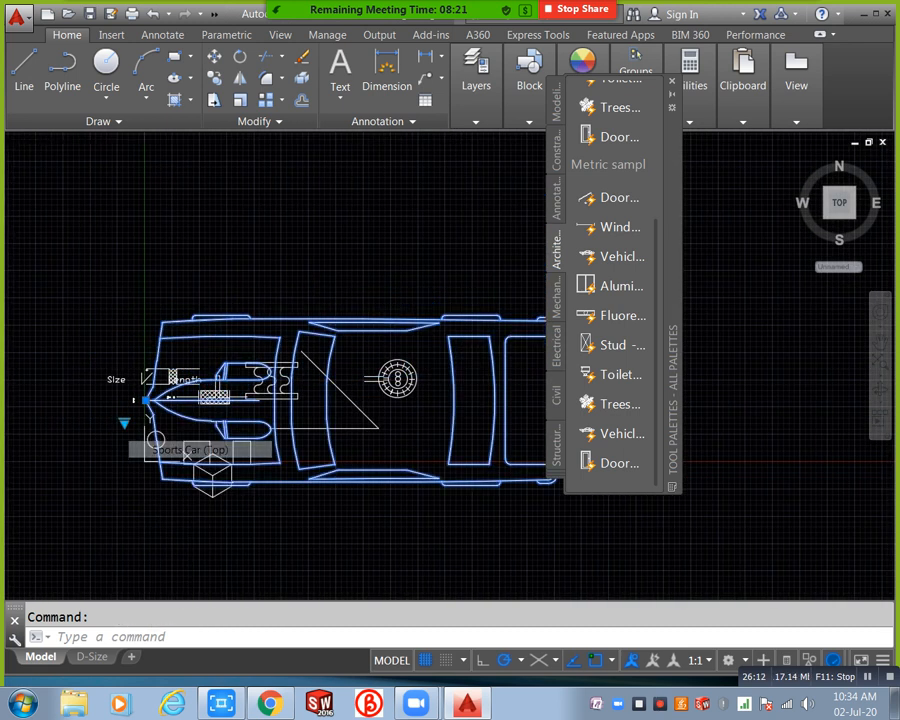
click(124, 422)
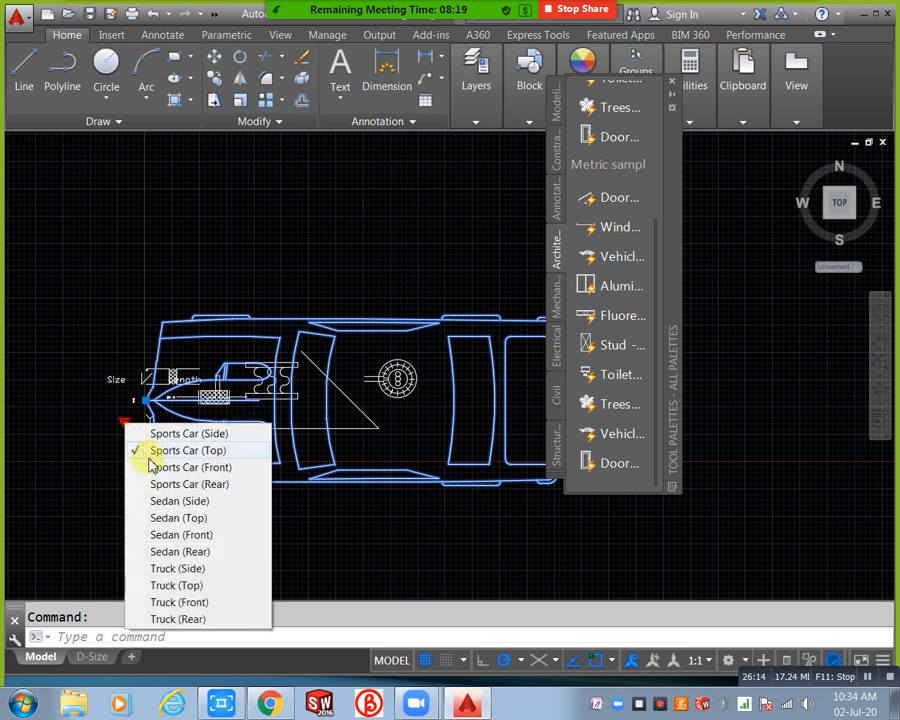
click(165, 467)
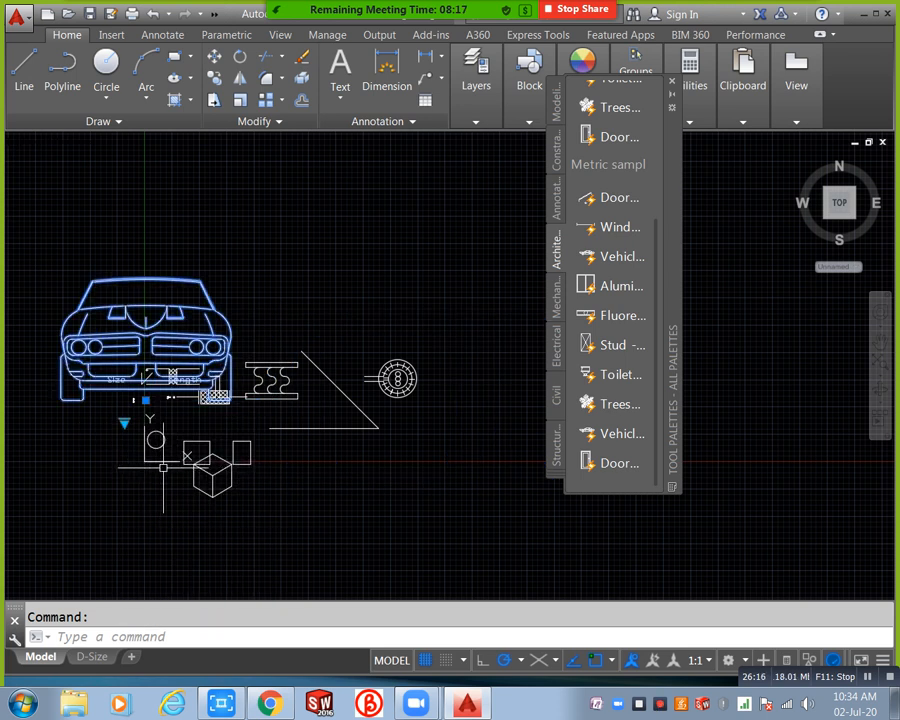
key(Escape)
scroll(295, 347, up, 4)
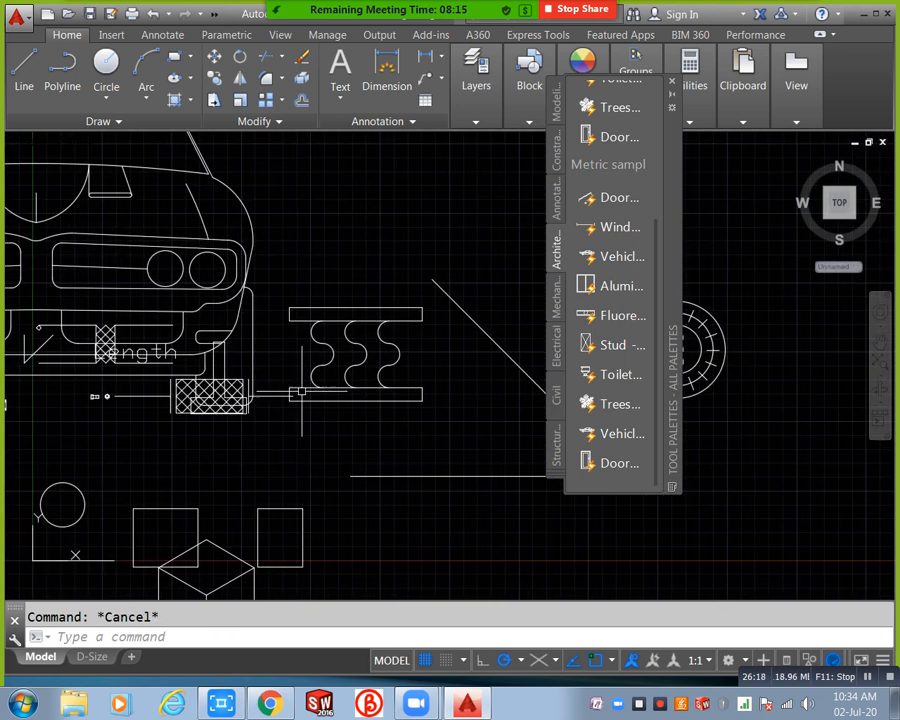
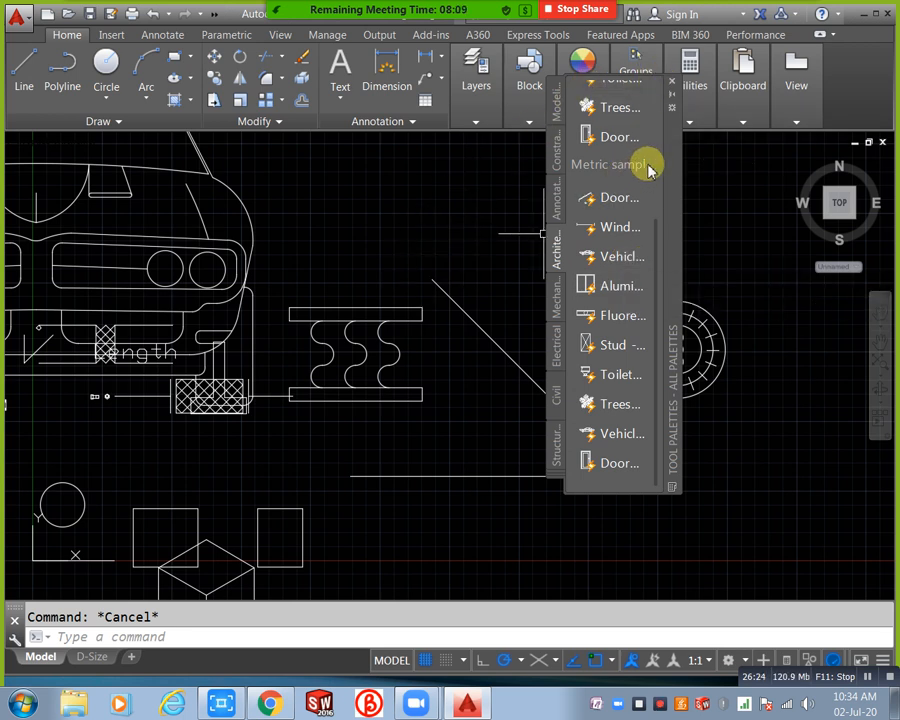
- Close the Tool Palettes and show the Sheet Set Manager
click(673, 89)
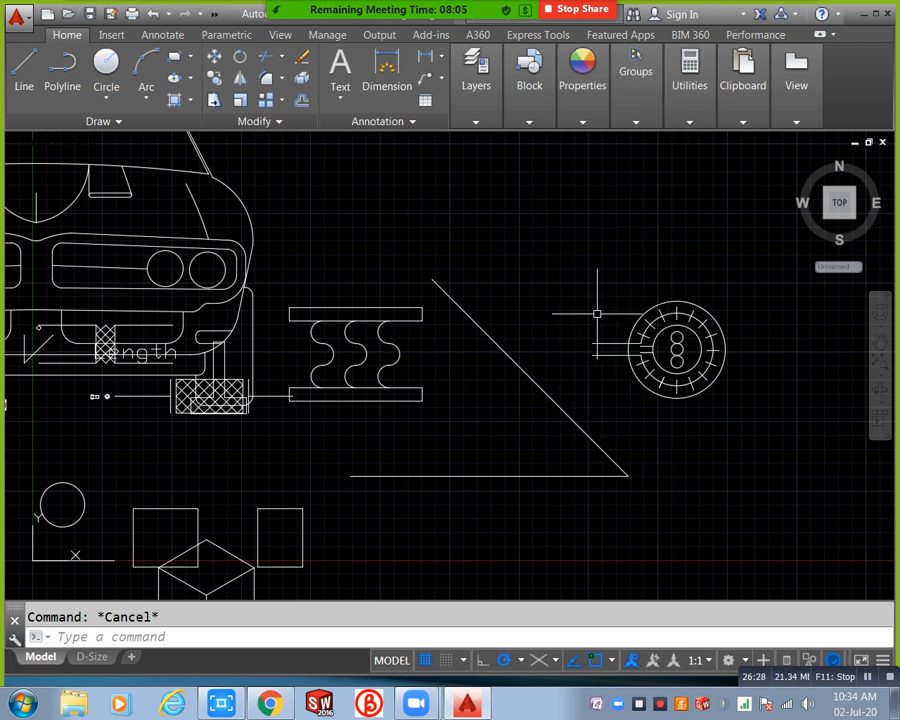
key(ctrl+4)
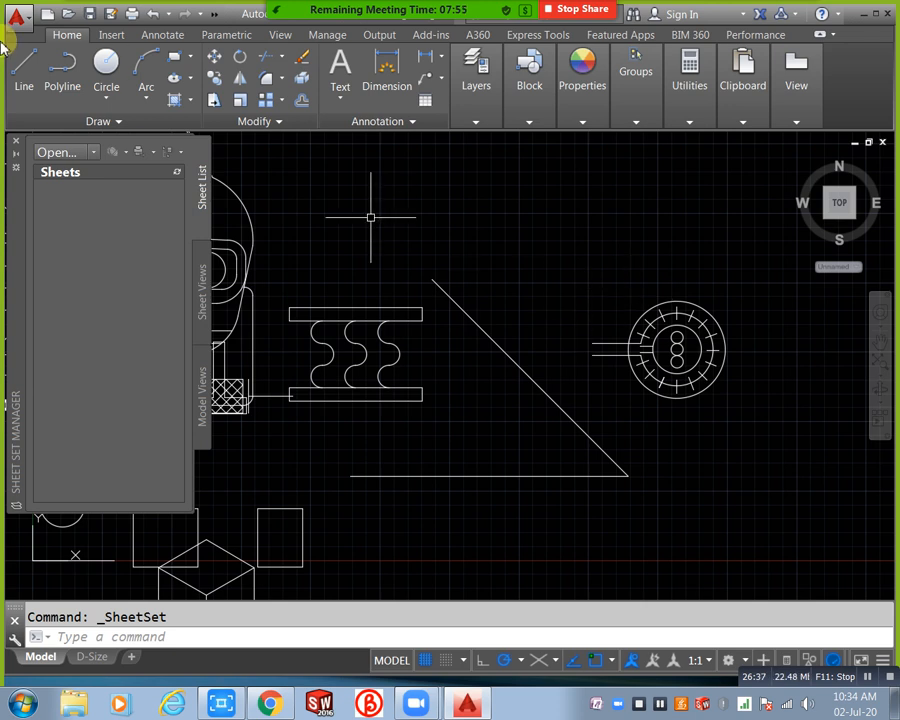
- Browse the installed sample files to the Manufacturing folder inside Sheet Sets
click(32, 22)
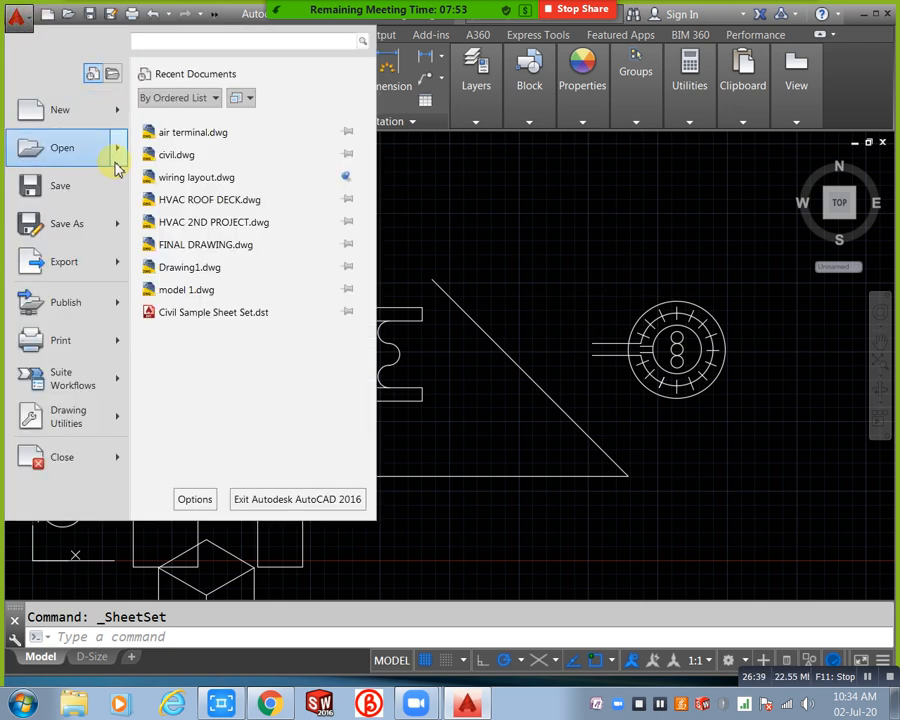
mouse_move(118, 165)
mouse_move(195, 337)
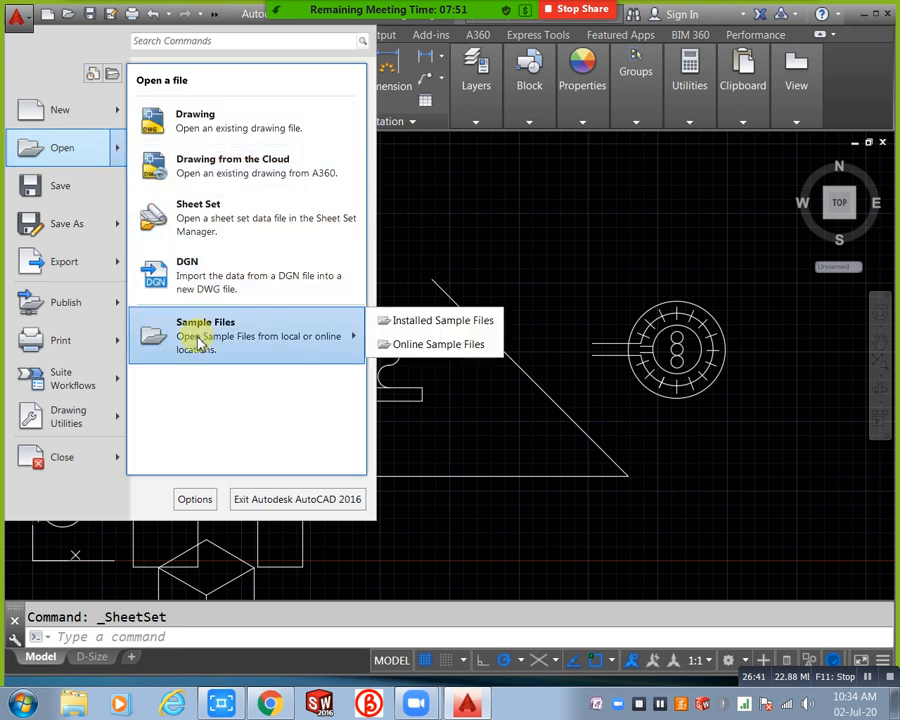
click(393, 327)
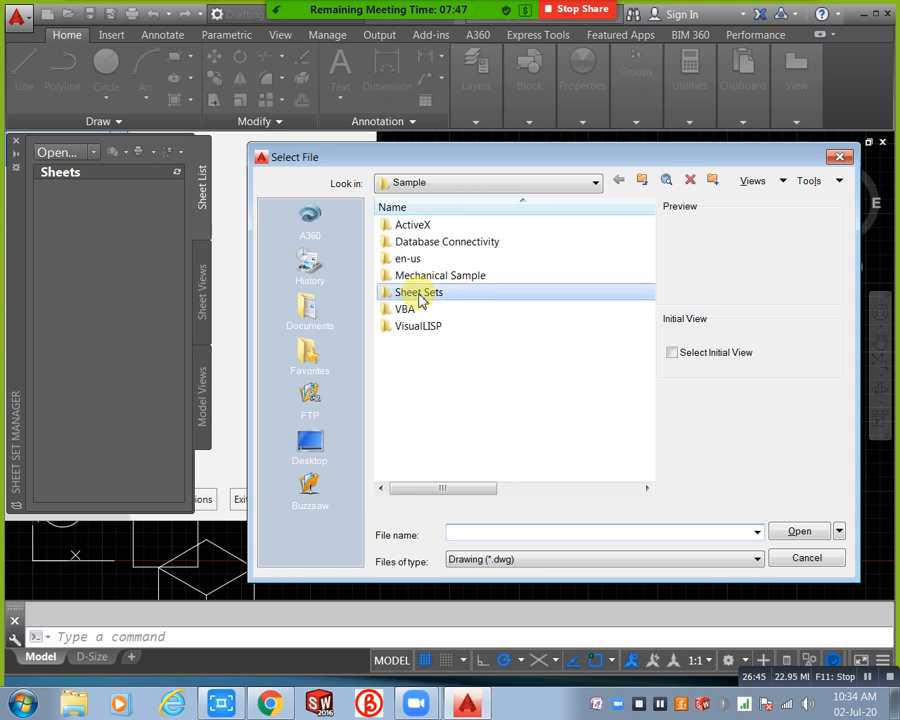
double_click(418, 293)
double_click(420, 259)
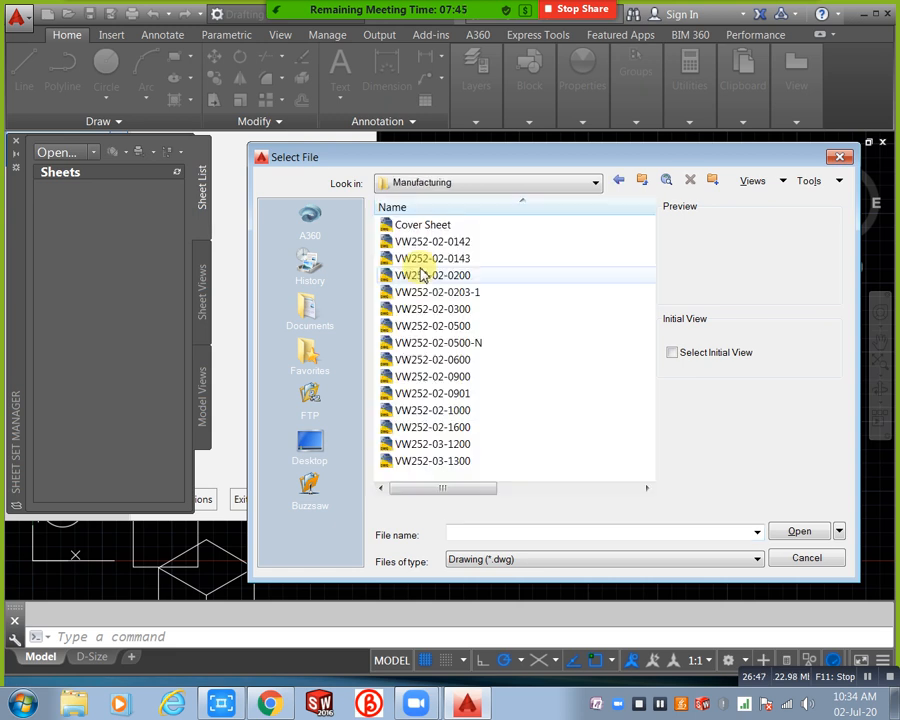
- Preview a few of the manufacturing drawings and open VW252-02-0200 as read-only
click(423, 259)
click(426, 274)
click(414, 291)
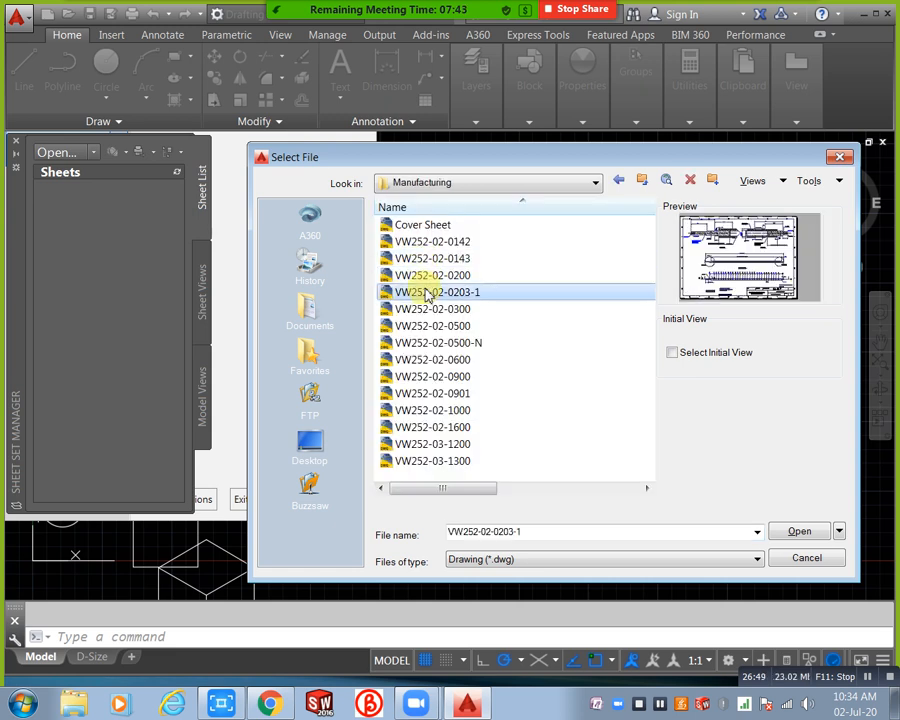
click(428, 276)
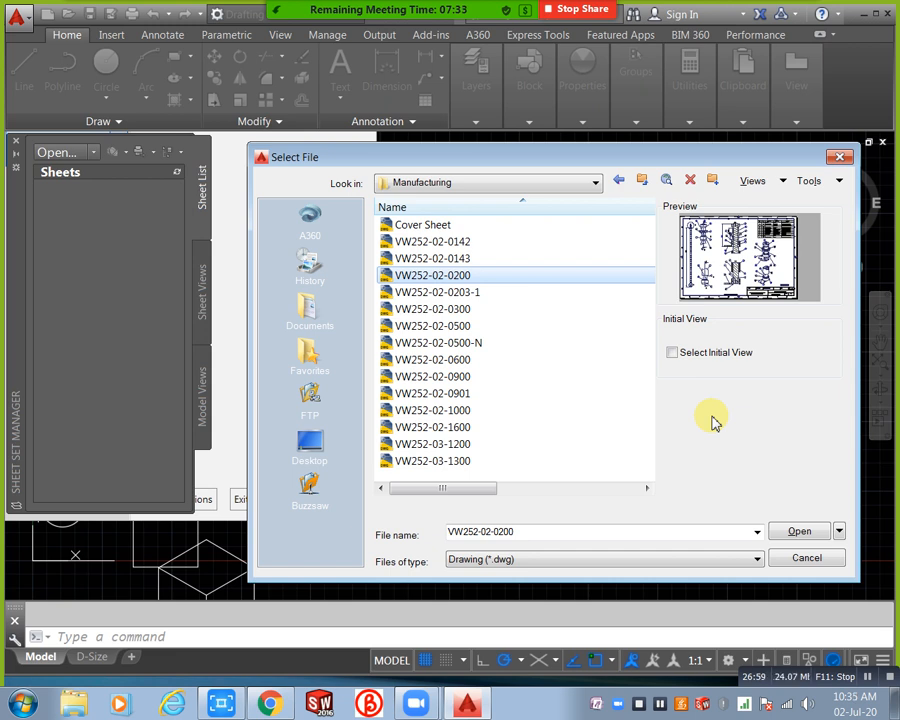
click(800, 535)
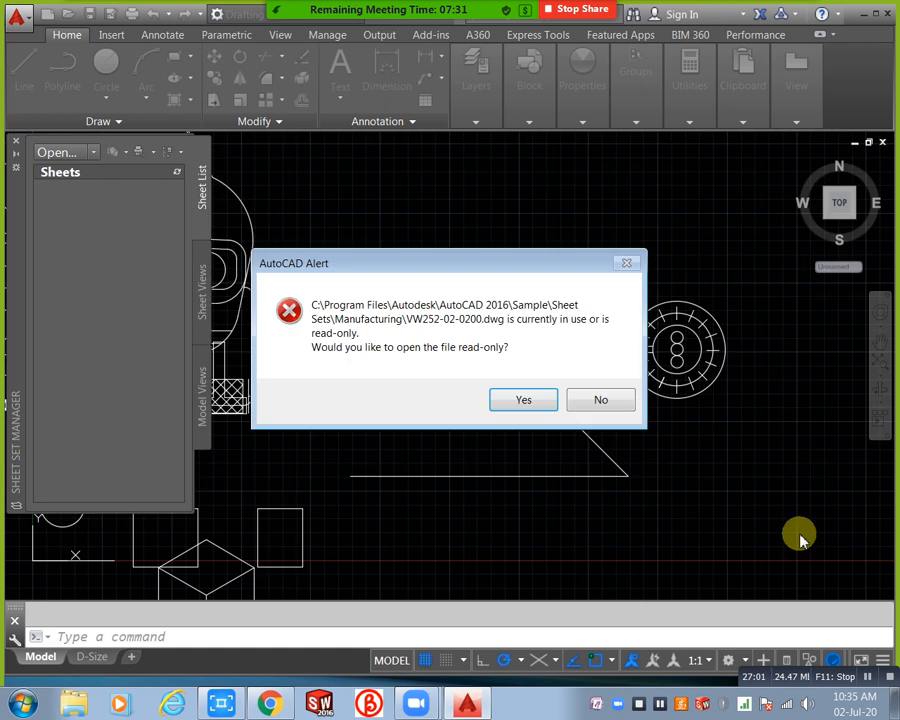
click(546, 408)
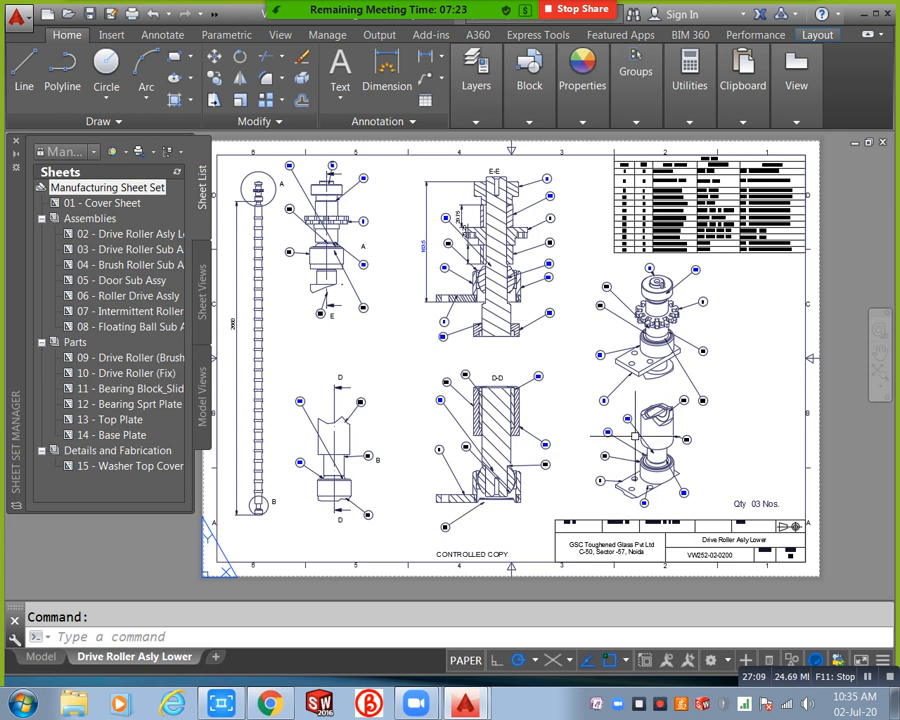
- Examine the section views, isometric views and parts list on the Drive Roller Asly Lower sheet
scroll(600, 480, up, 5)
scroll(573, 368, down, 4)
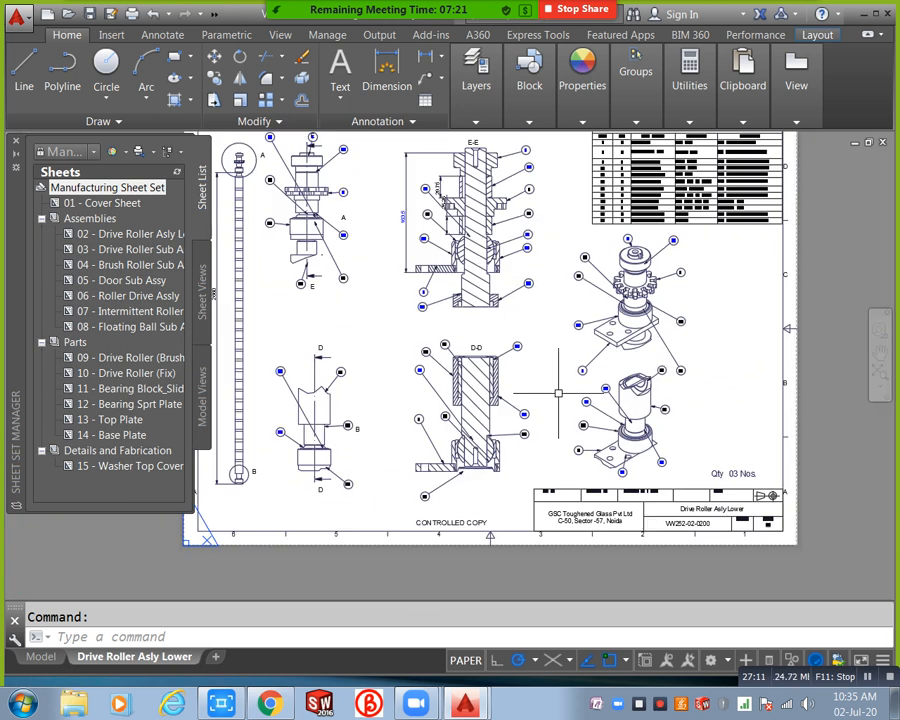
scroll(593, 459, down, 1)
scroll(715, 462, up, 3)
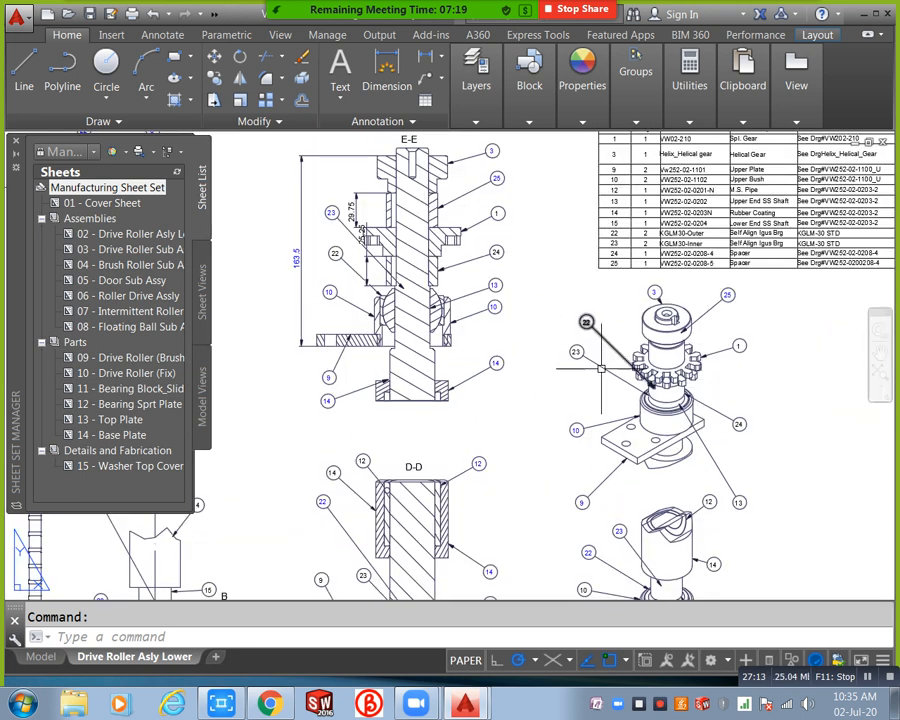
scroll(715, 464, up, 2)
scroll(715, 464, down, 3)
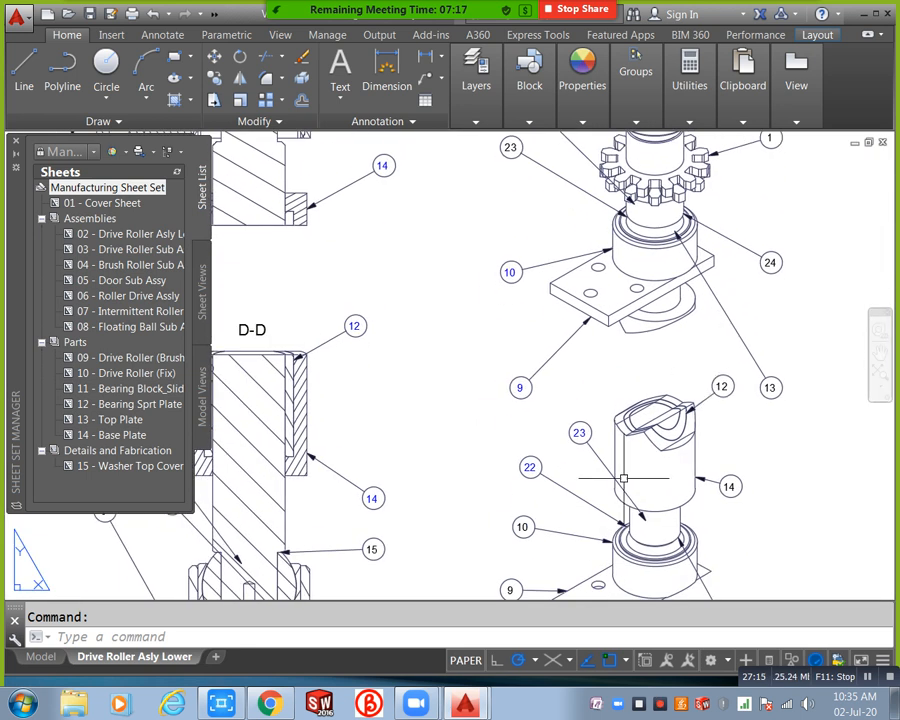
scroll(637, 439, down, 2)
scroll(460, 375, up, 2)
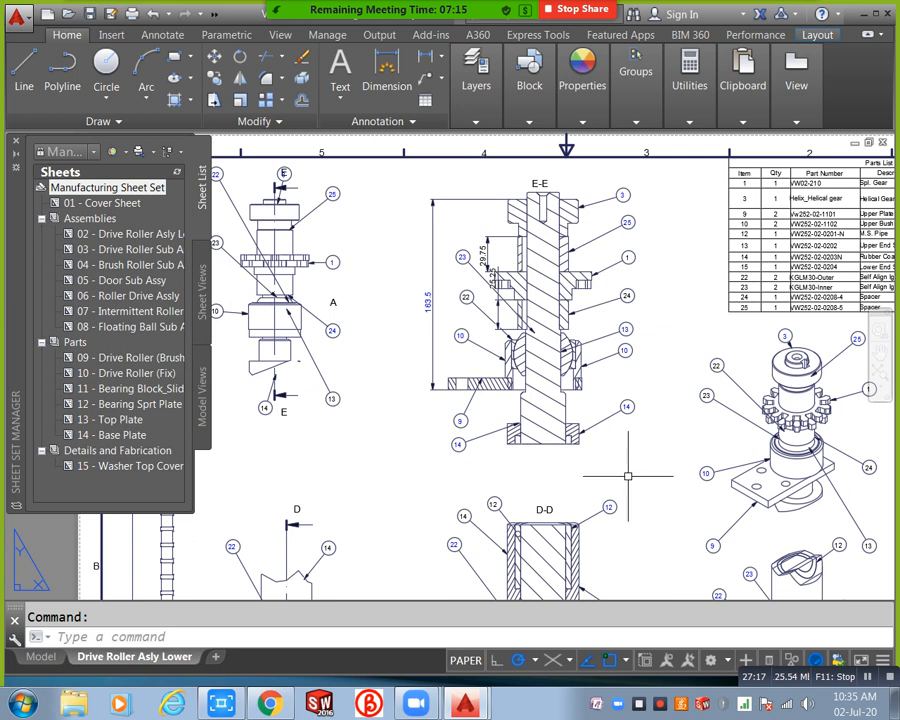
- Inspect sections E-E and D-D, detail views A and B, and the parts list on the Drive Roller Asly Lower sheet
middle_drag(480, 414, 571, 360)
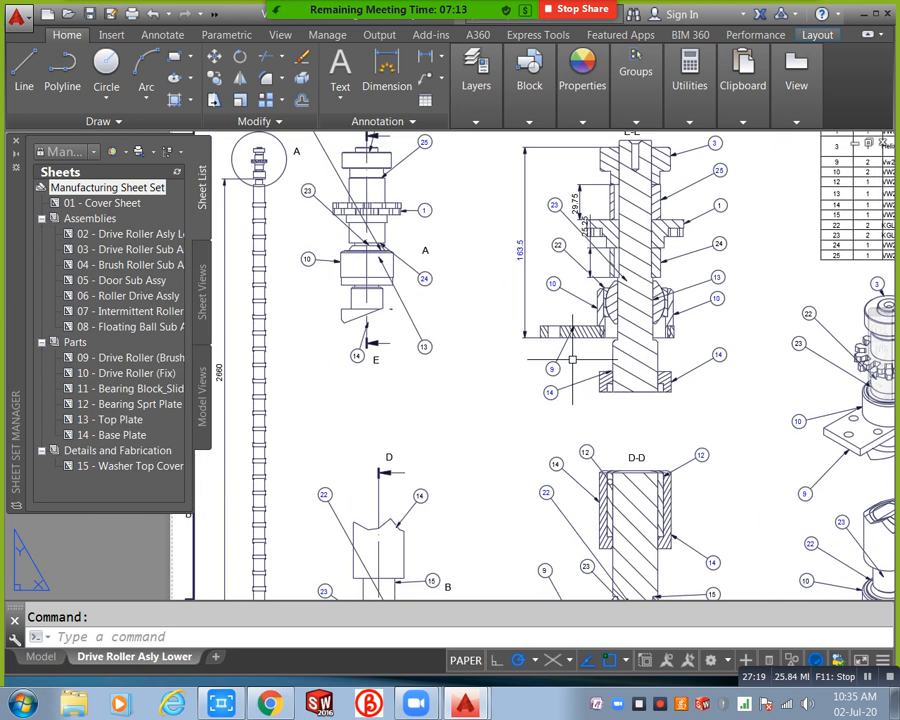
mouse_move(386, 298)
middle_down()
mouse_move(386, 389)
mouse_move(383, 310)
middle_up()
middle_drag(462, 488, 446, 335)
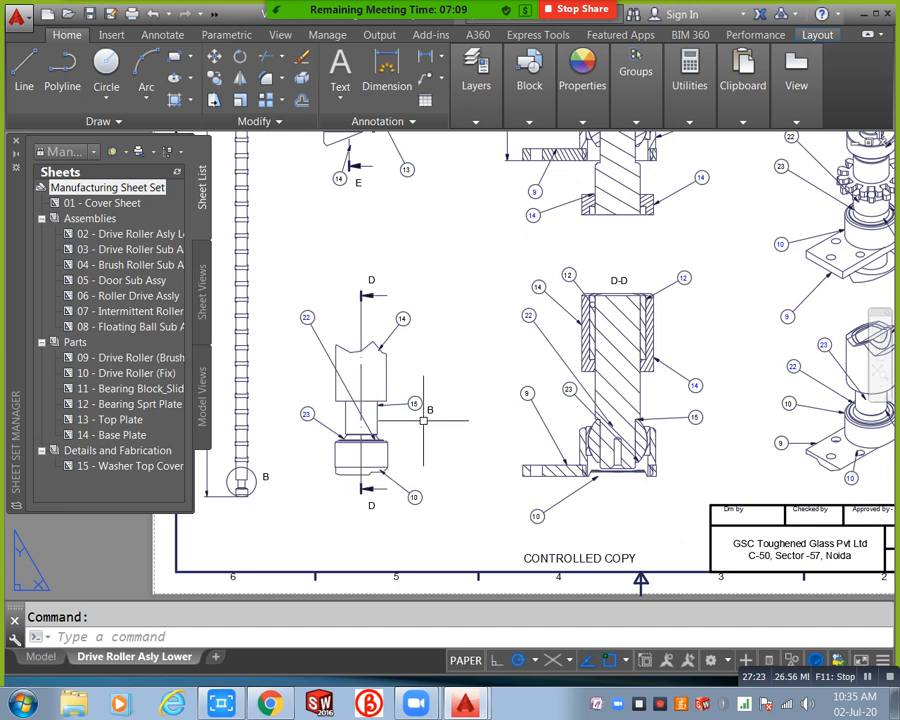
middle_drag(311, 382, 277, 482)
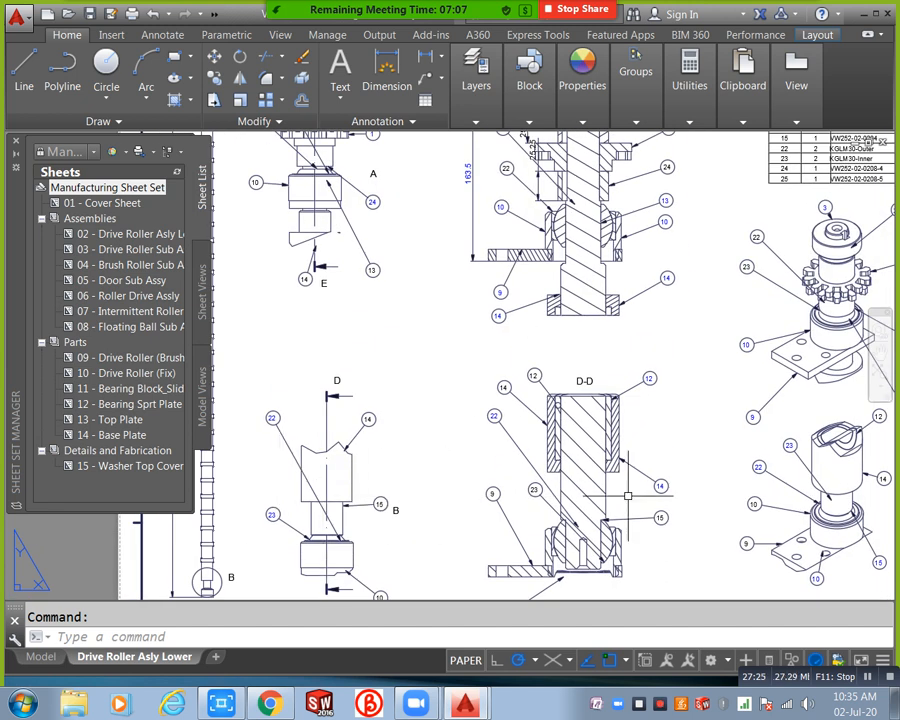
scroll(626, 495, down, 3)
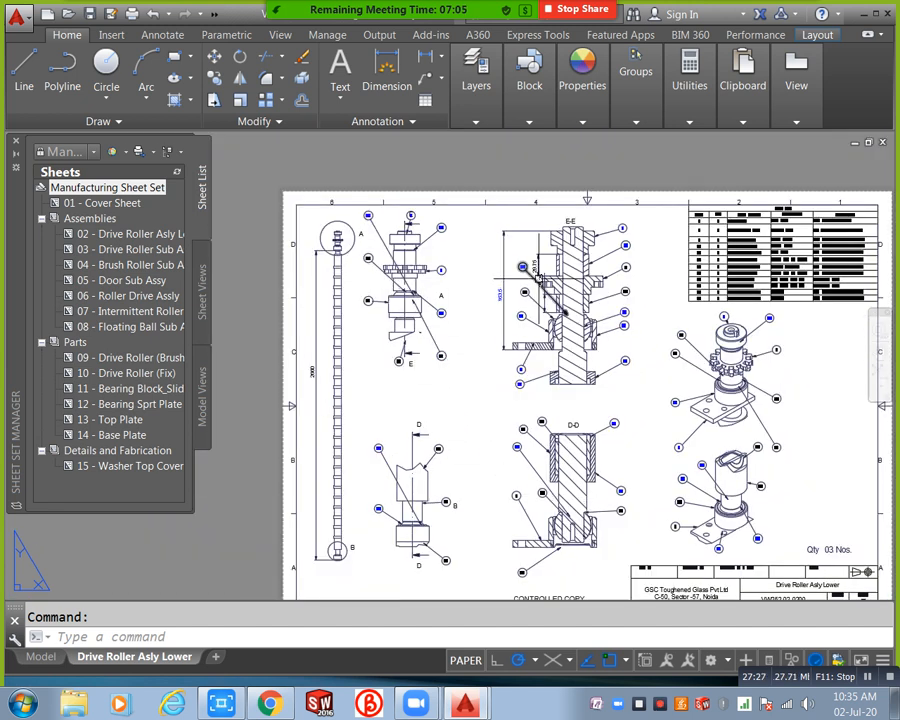
scroll(379, 430, up, 3)
scroll(379, 430, down, 3)
scroll(425, 321, up, 4)
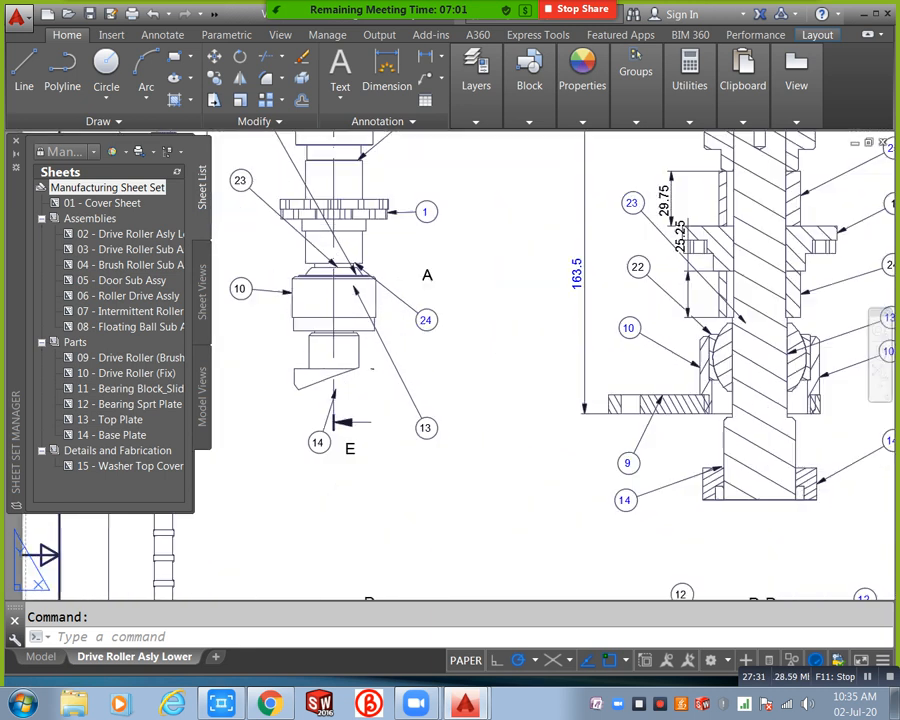
scroll(425, 321, down, 5)
scroll(717, 330, up, 4)
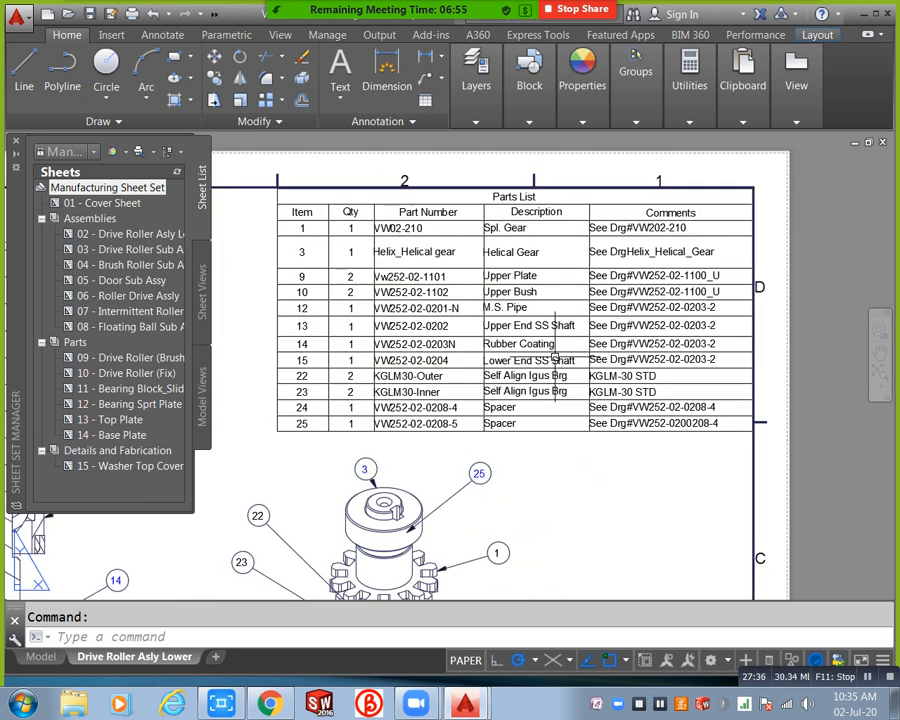
scroll(558, 350, down, 5)
scroll(597, 230, up, 2)
middle_drag(491, 327, 512, 362)
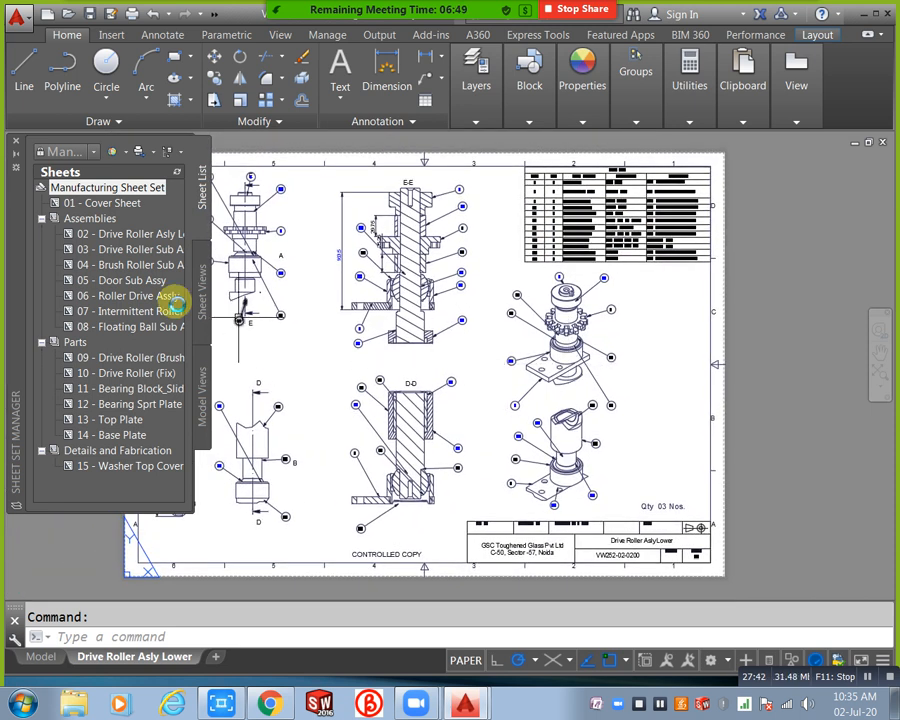
- Look through the assembly sheets in the Manufacturing Sheet Set, from 02 - Drive Roller to 07 - Intermittent Roller
click(117, 235)
click(120, 251)
click(124, 280)
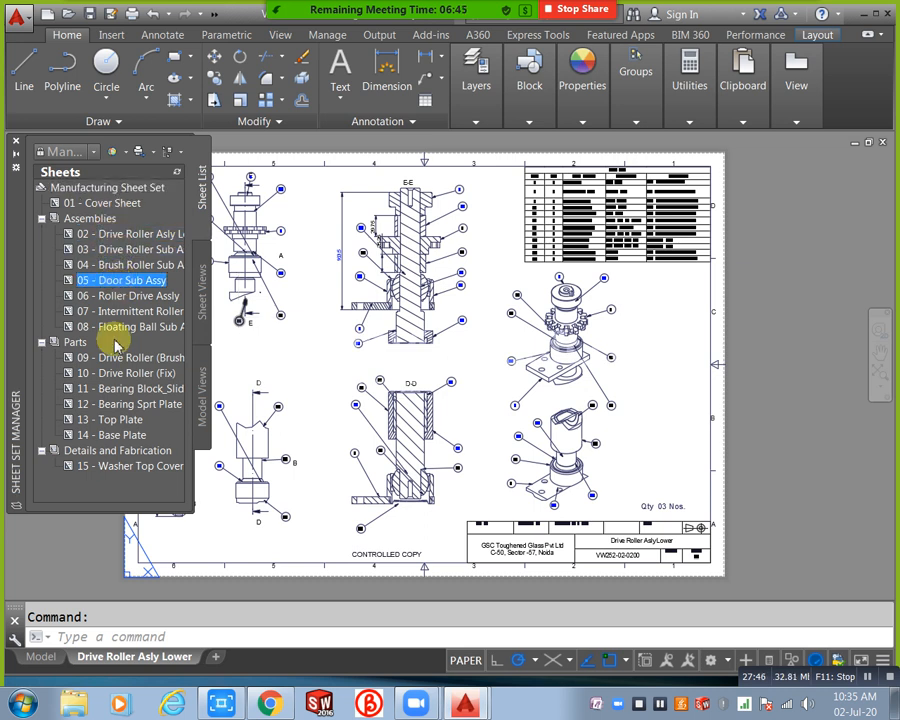
click(113, 298)
click(117, 313)
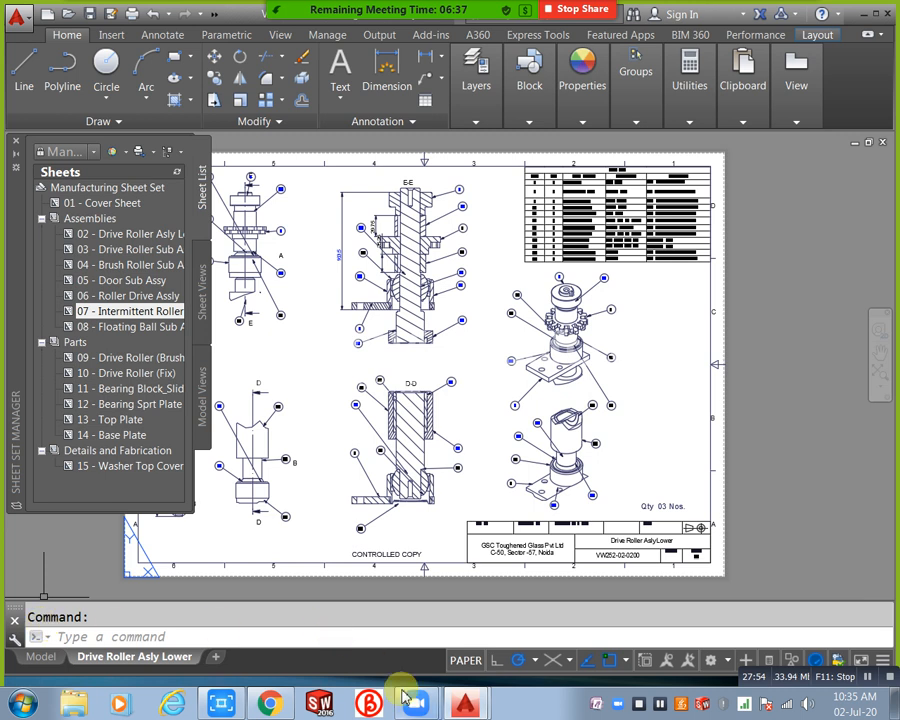
- Return to Drawing1.dwg and create a sheet set from the Manufacturing Metric Sheet Set example, keeping the default name and storage location
mouse_move(462, 703)
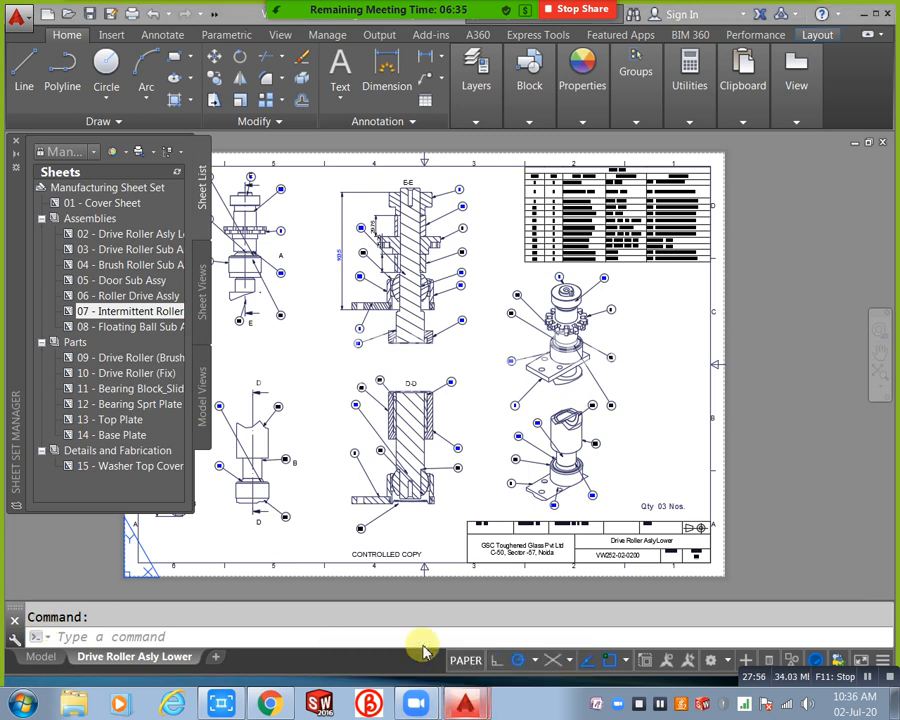
click(424, 637)
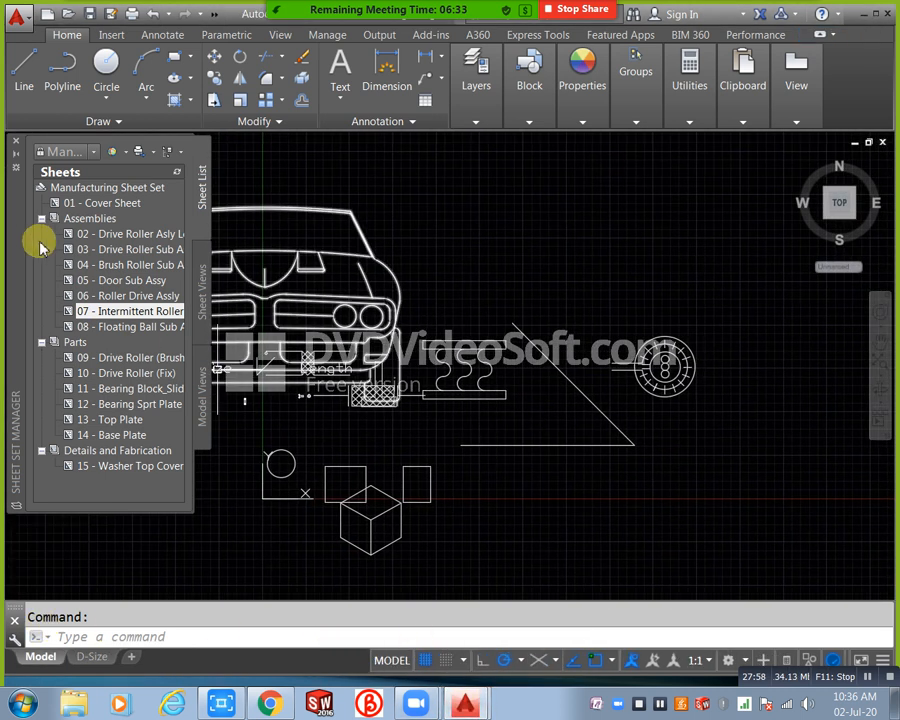
click(97, 151)
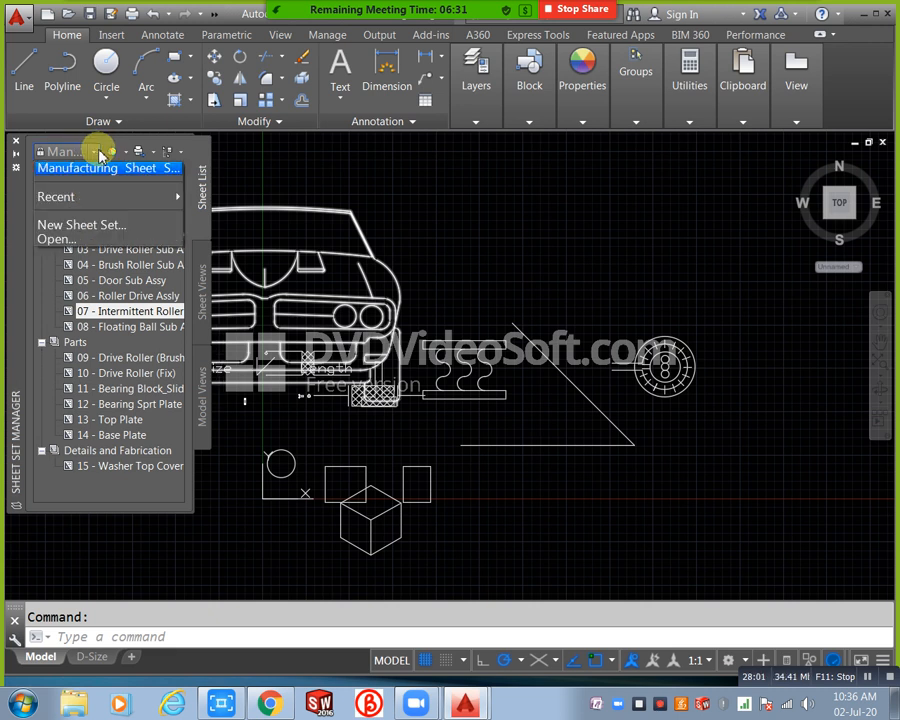
click(95, 233)
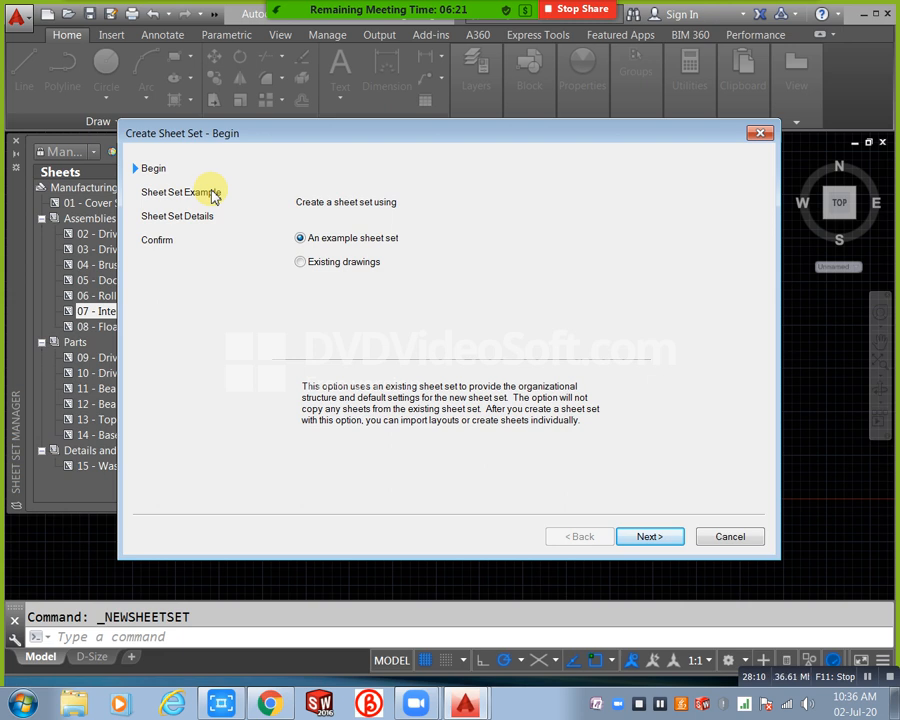
click(639, 540)
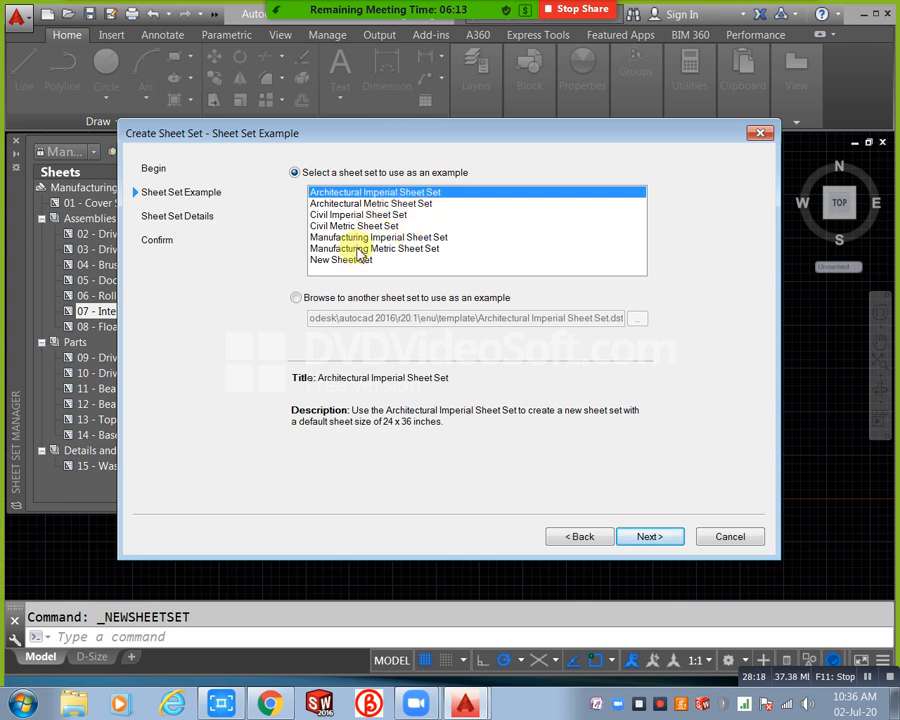
click(363, 249)
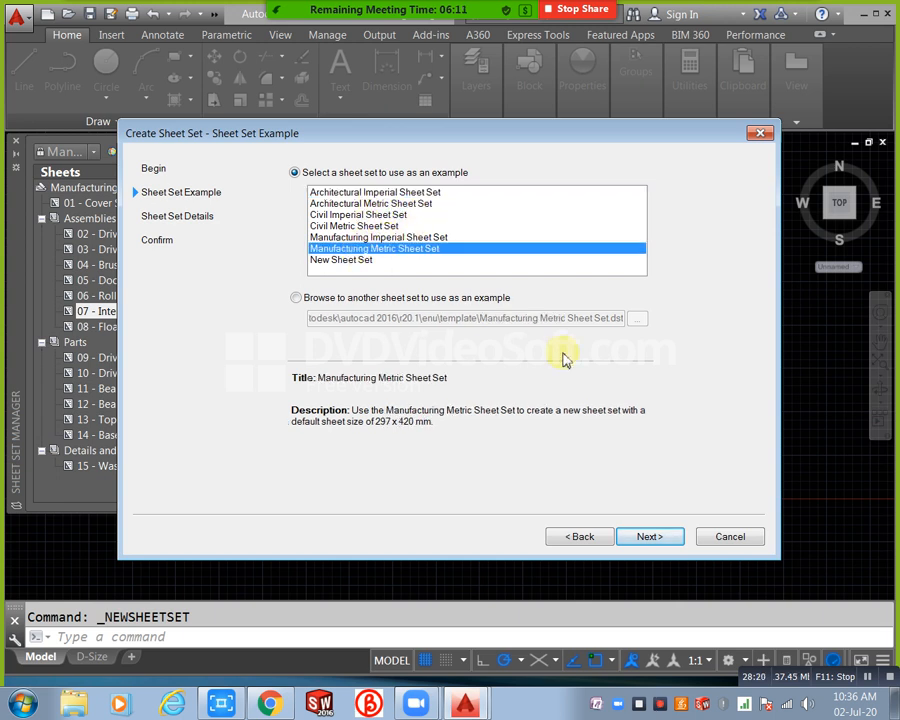
click(645, 537)
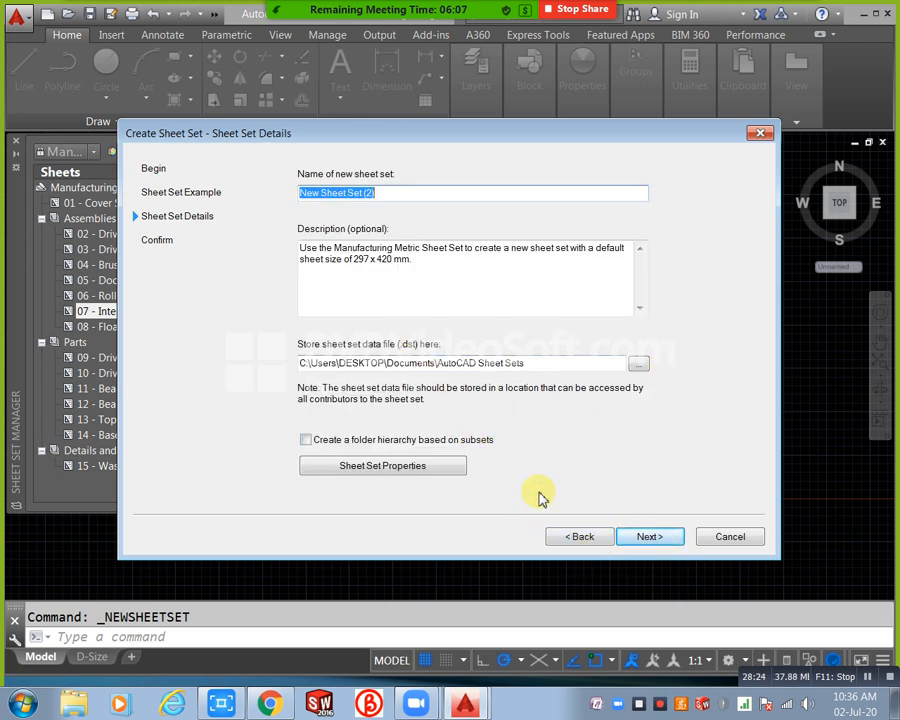
click(649, 537)
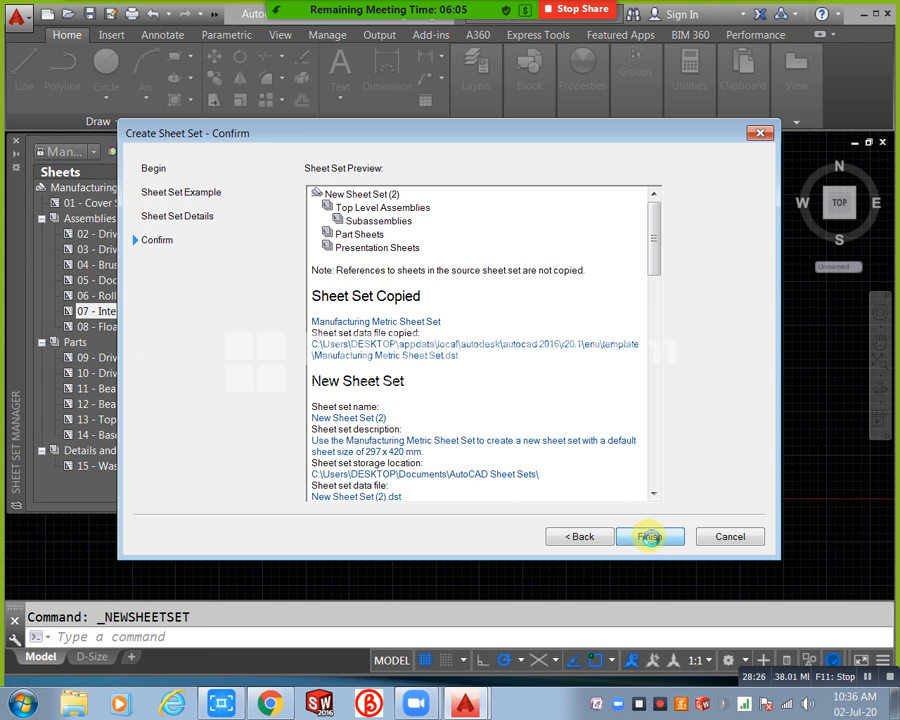
click(649, 537)
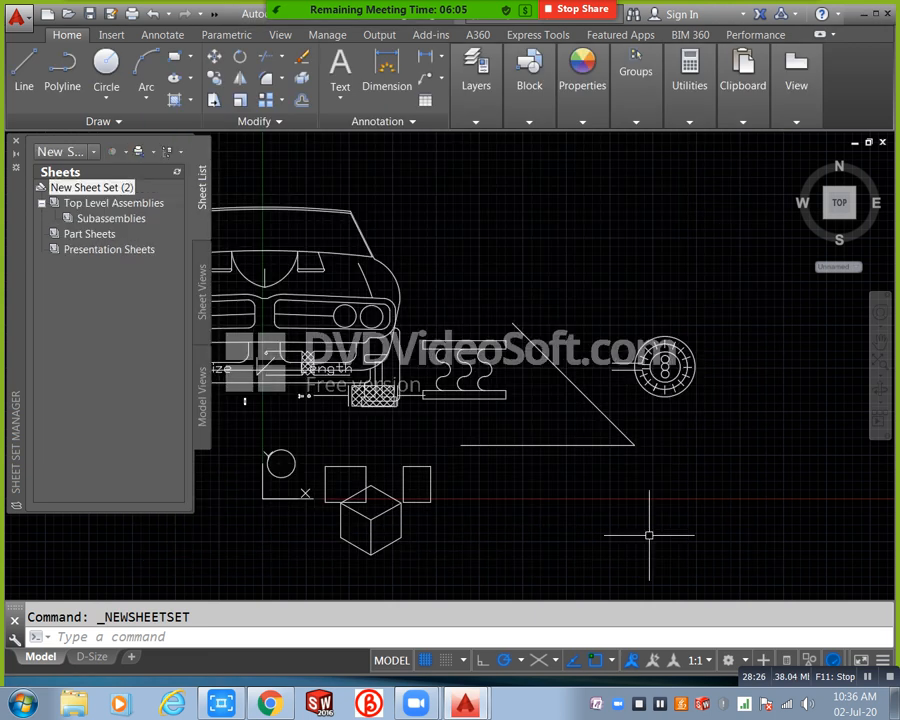
- Add a subset with default properties under New Sheet Set (2)
click(80, 192)
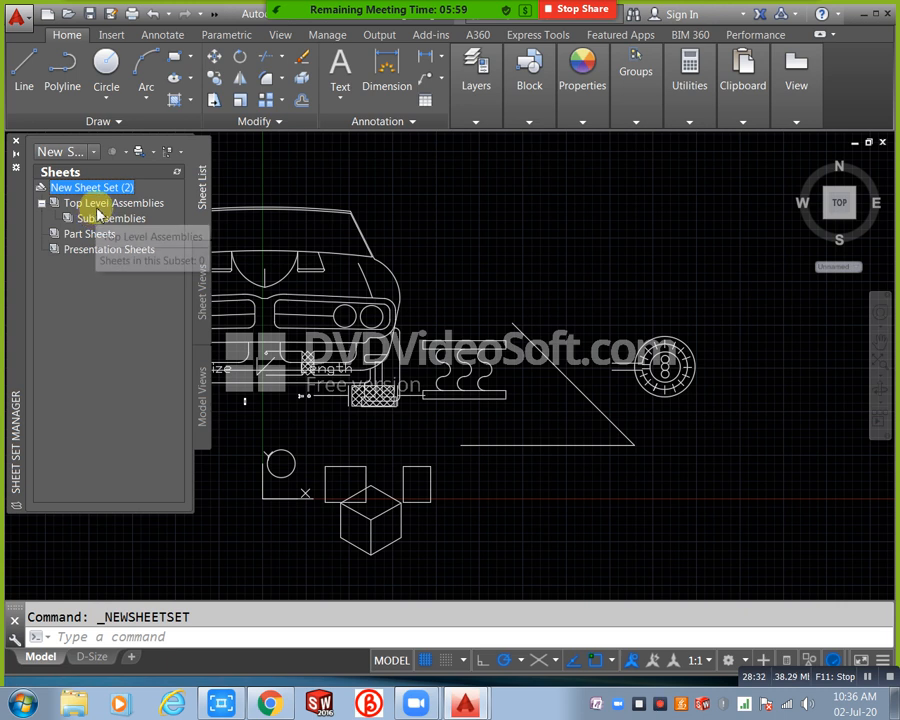
right_click(106, 190)
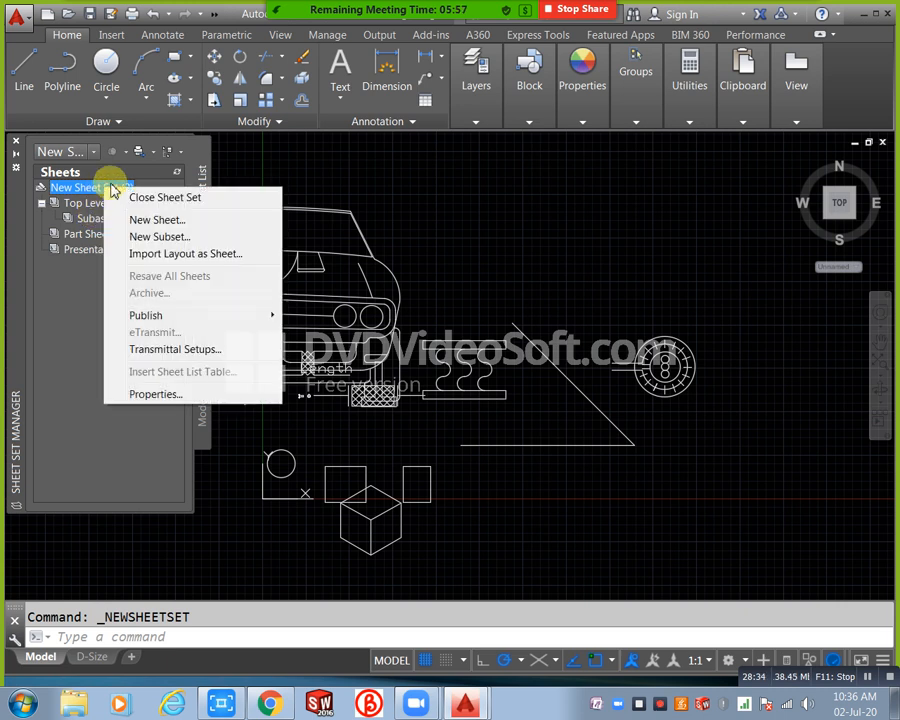
click(178, 236)
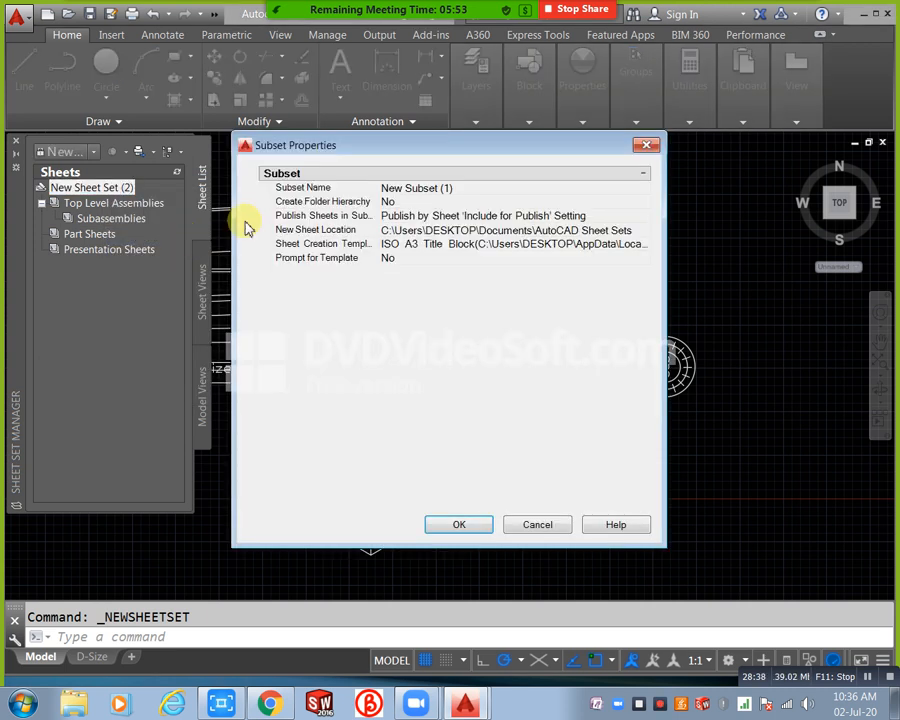
click(460, 525)
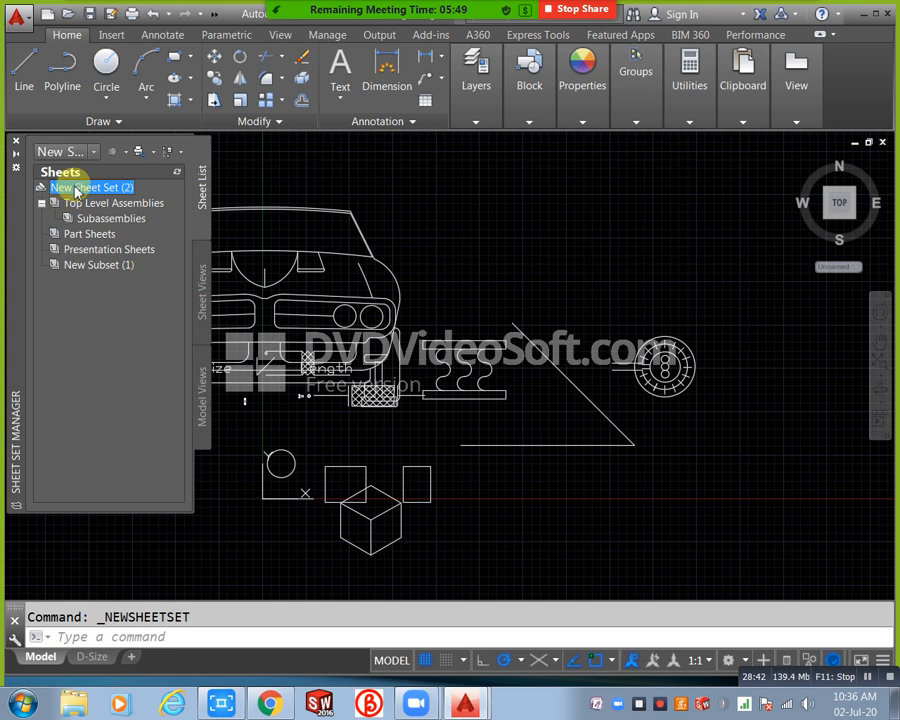
- Review the options for New Subset (1) and its Import Layouts as Sheets dialog without importing anything
click(86, 265)
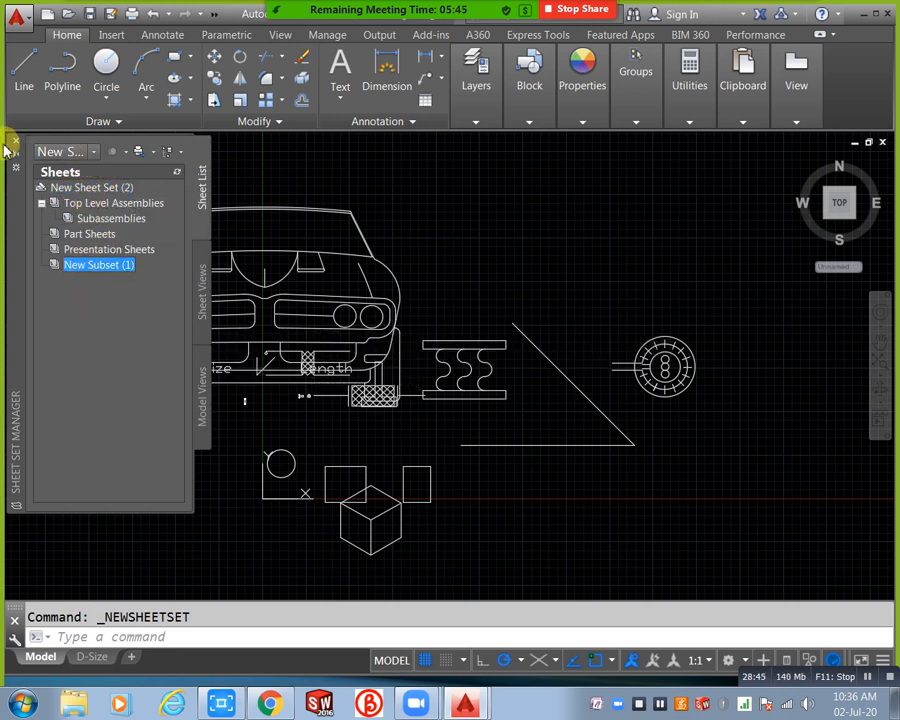
right_click(119, 266)
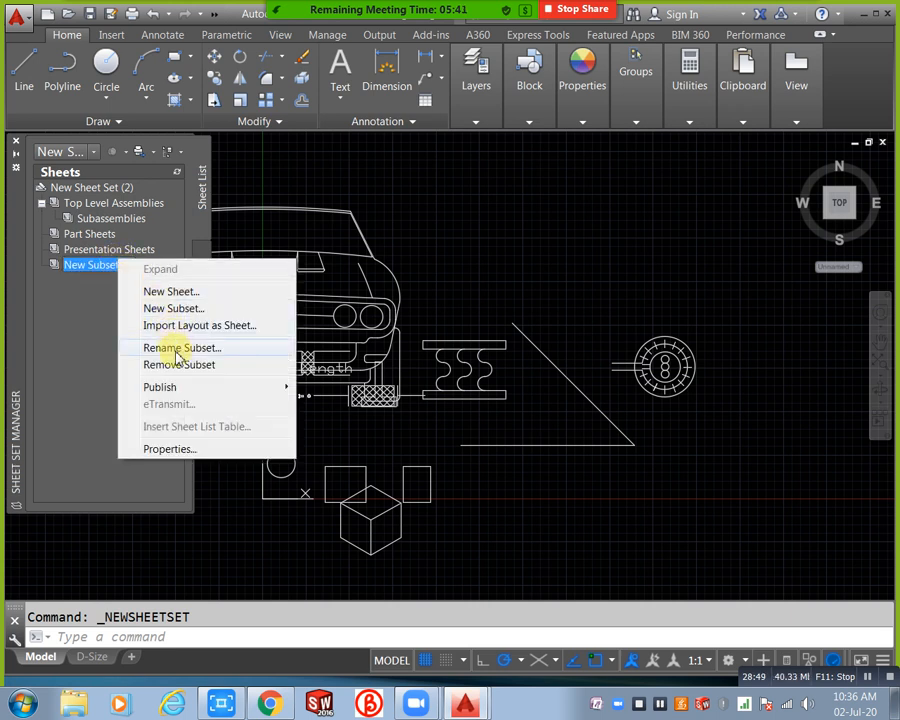
mouse_move(183, 388)
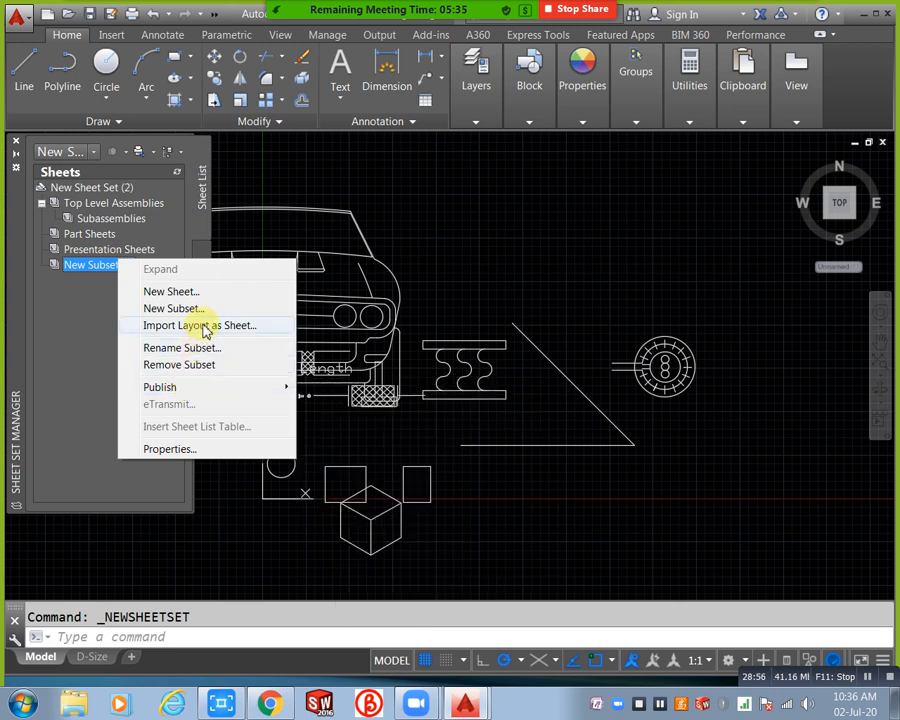
click(204, 327)
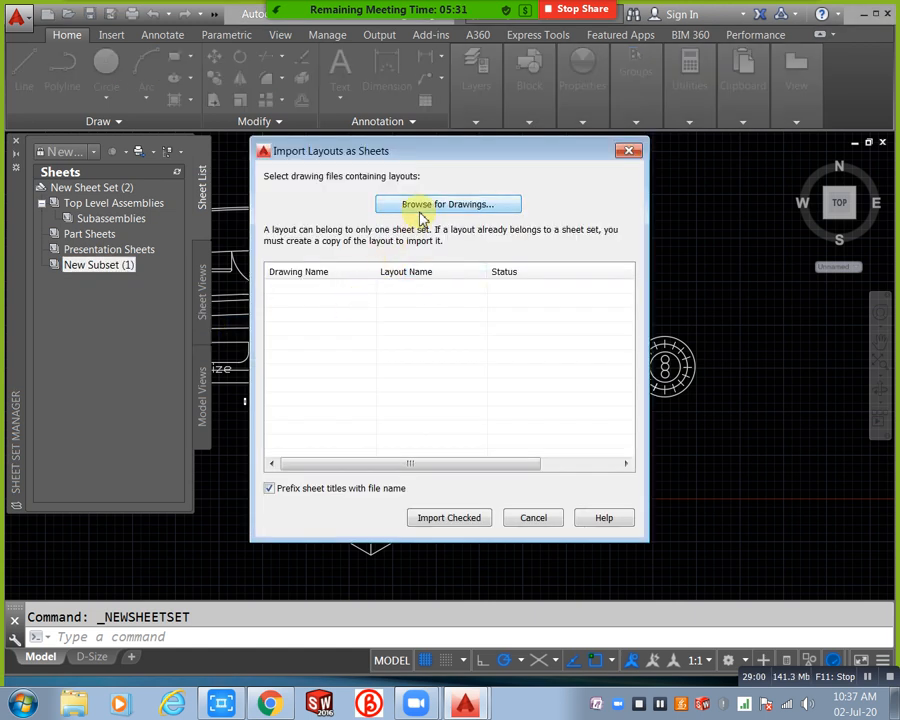
click(520, 522)
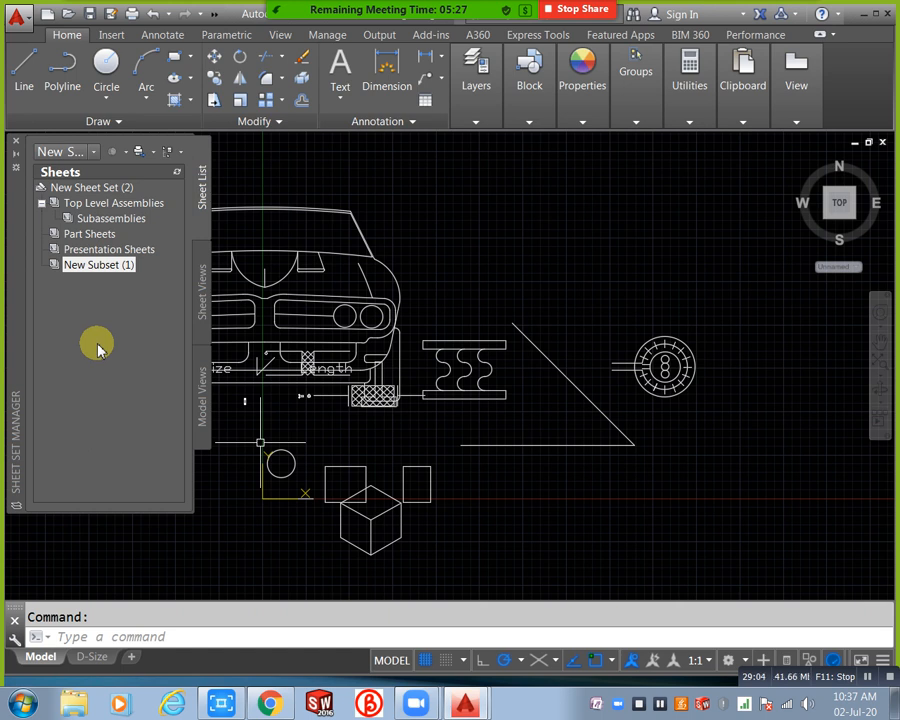
- Replace the Sheet Set Manager with the dbConnect Manager, and switch to VW252-02-0200.dwg and back to Drawing1.dwg
click(16, 141)
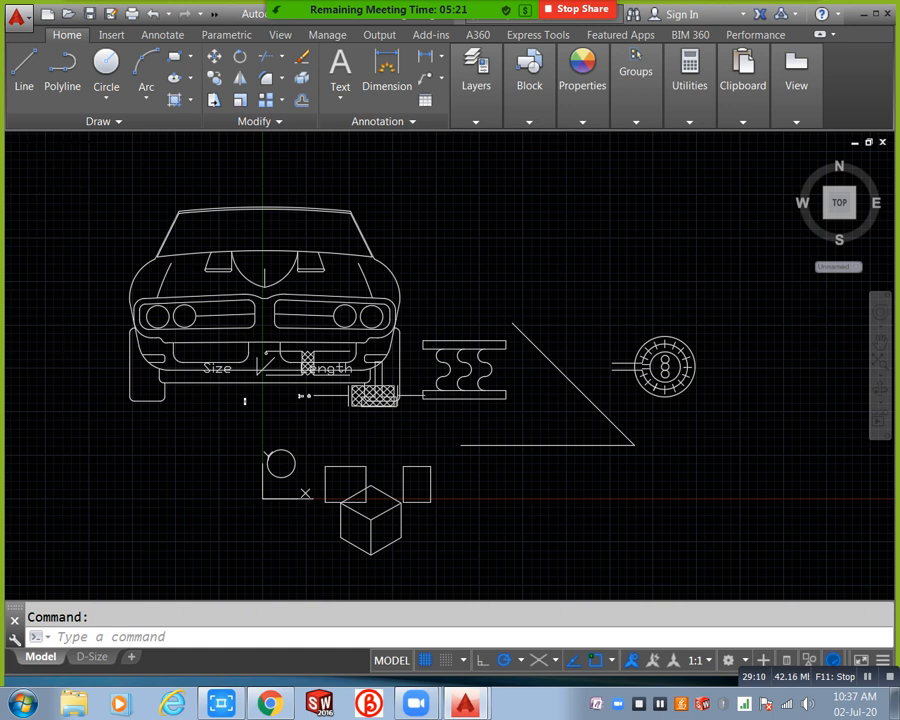
key(ctrl+6)
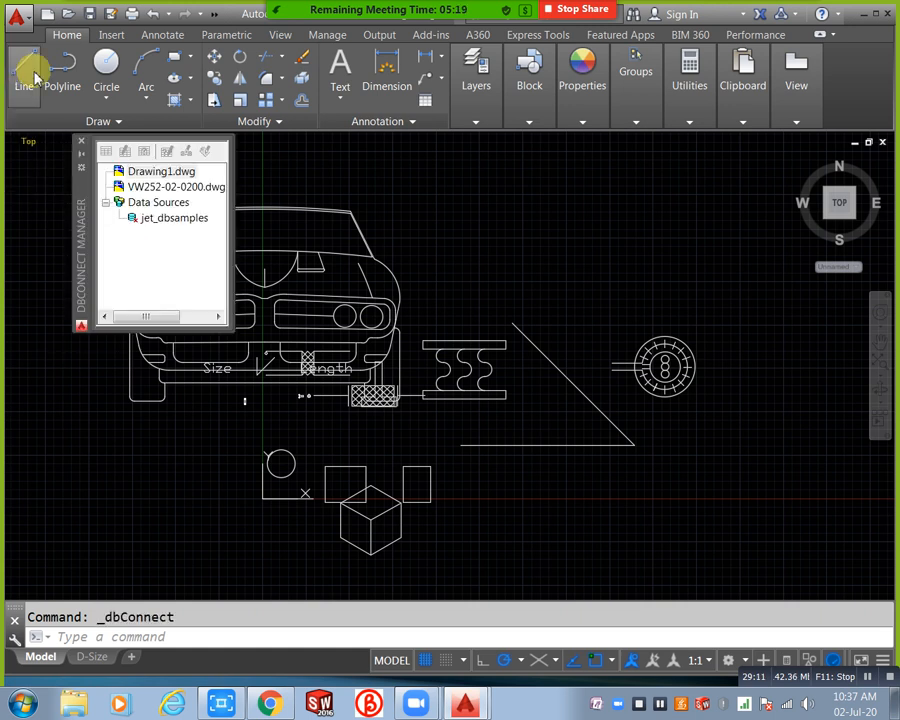
mouse_move(462, 708)
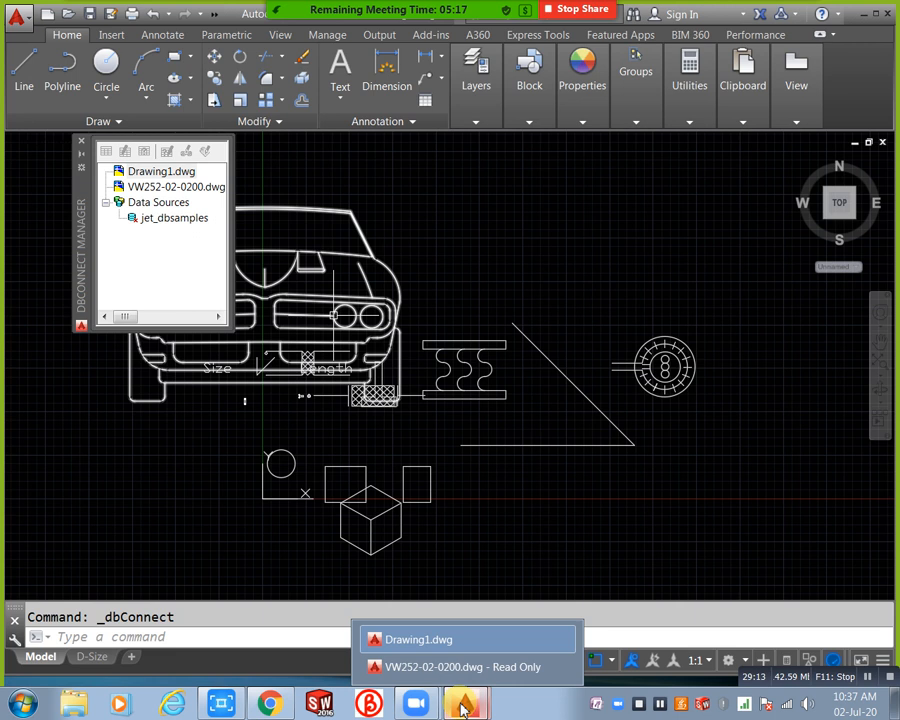
click(178, 186)
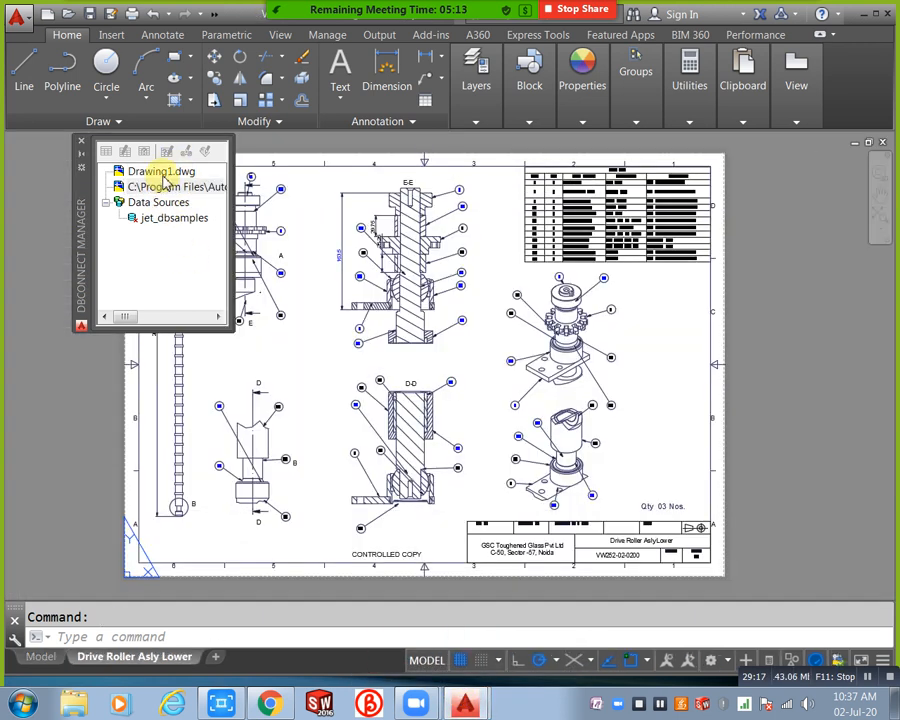
click(166, 174)
click(180, 188)
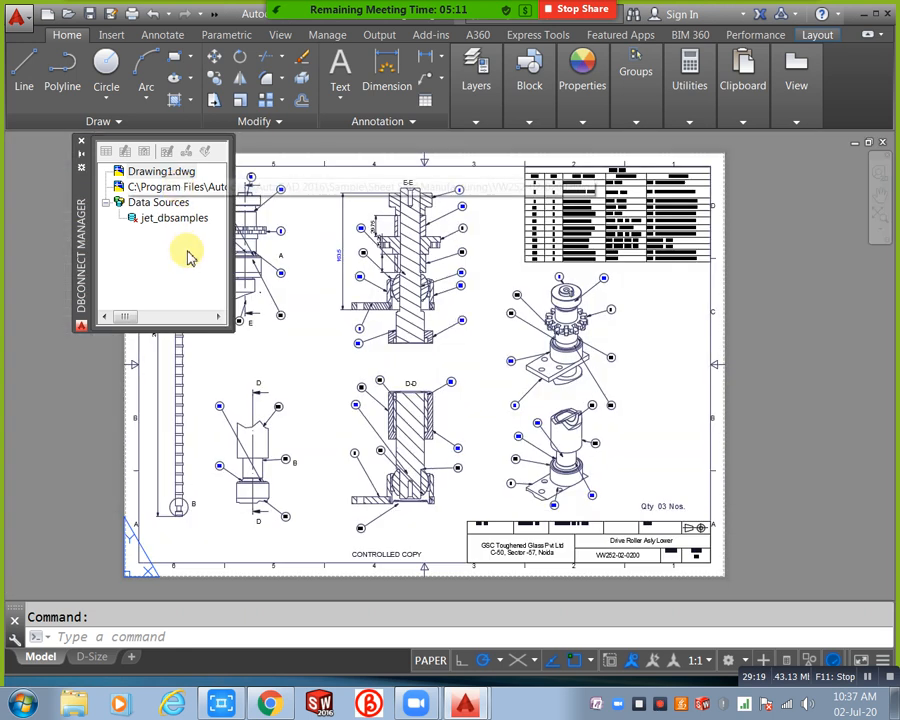
click(174, 171)
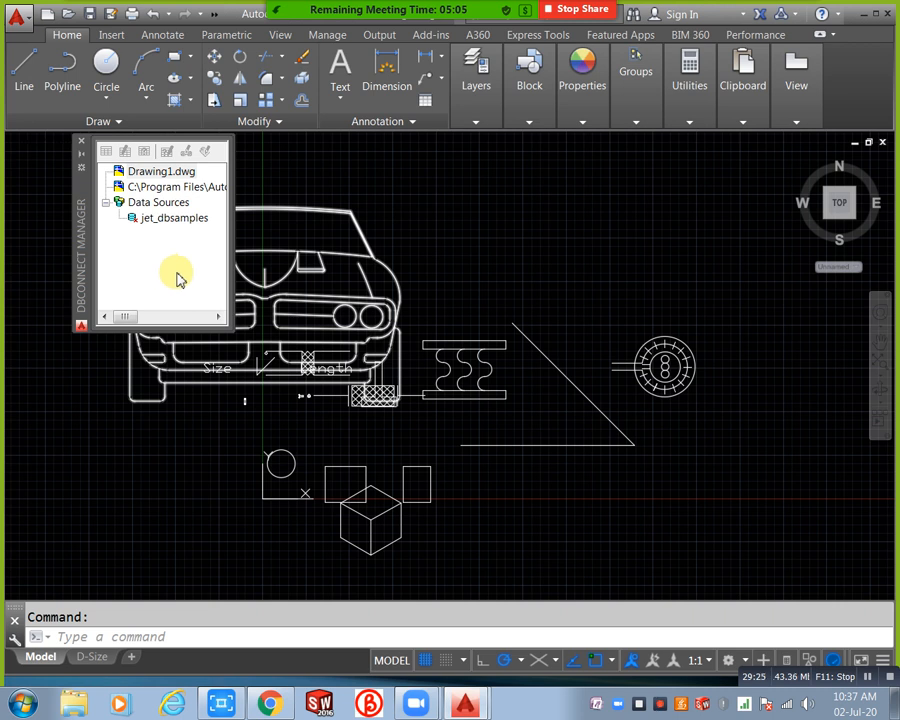
- Close the dbConnect Manager and show the Markup Set Manager
click(81, 141)
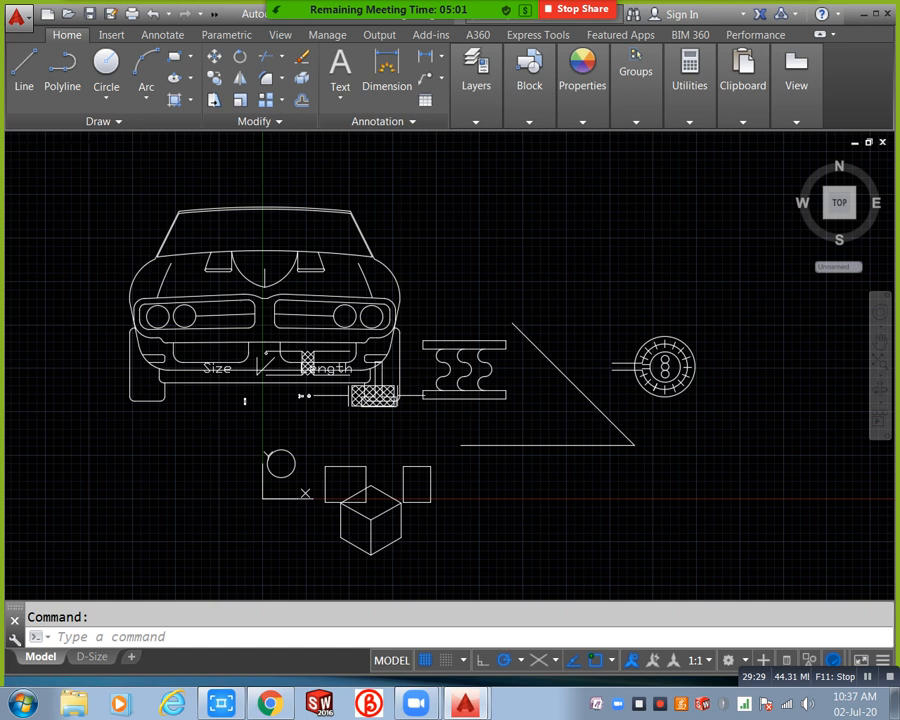
key(ctrl+7)
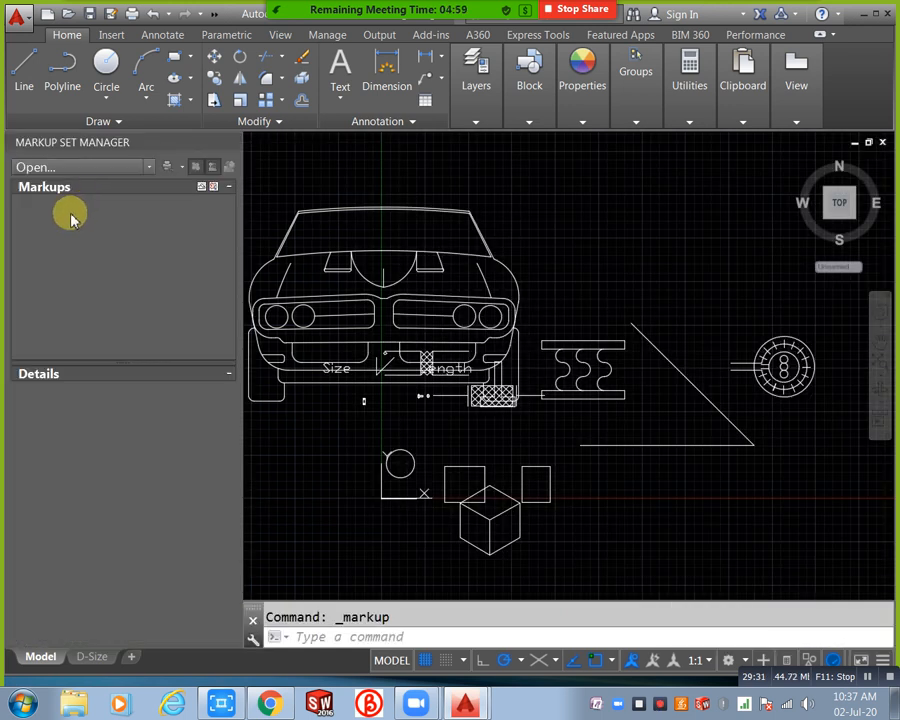
- Review the Open Markup DWF dialog without opening a file, and close the Markup Set Manager
click(149, 168)
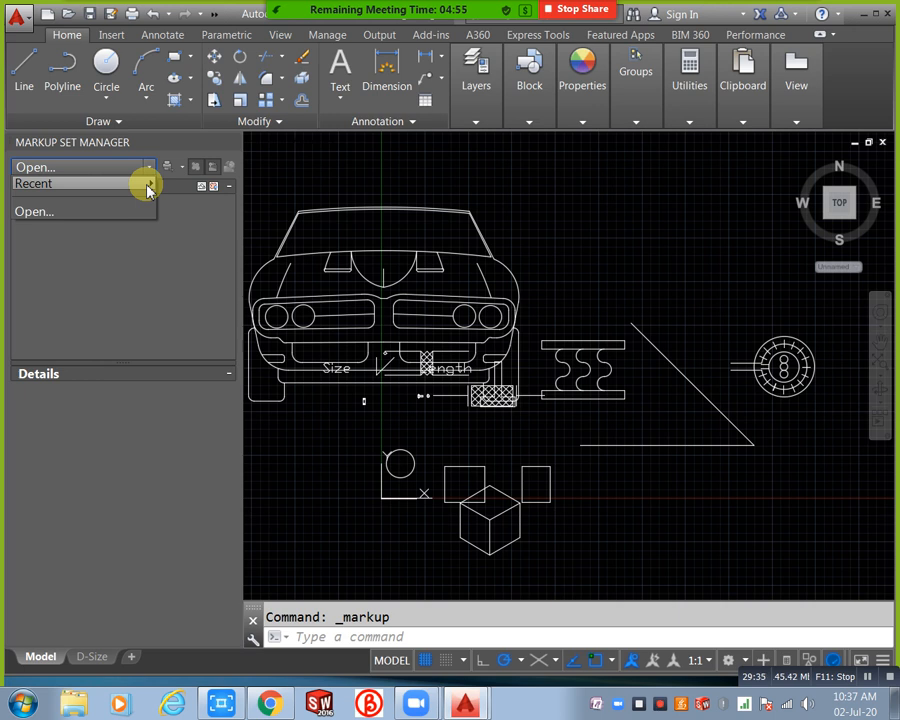
click(146, 212)
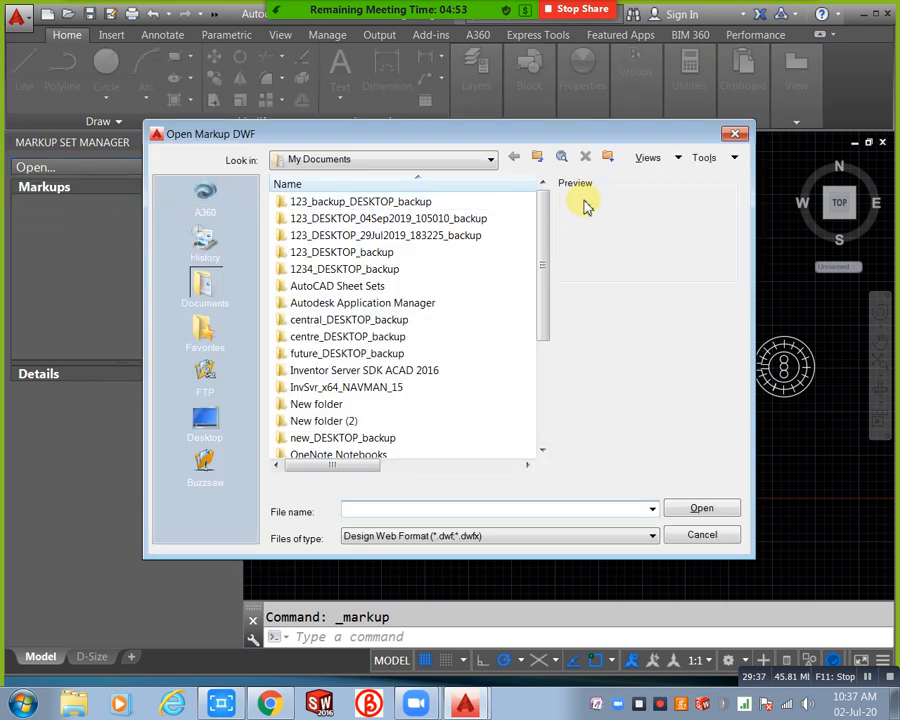
click(734, 135)
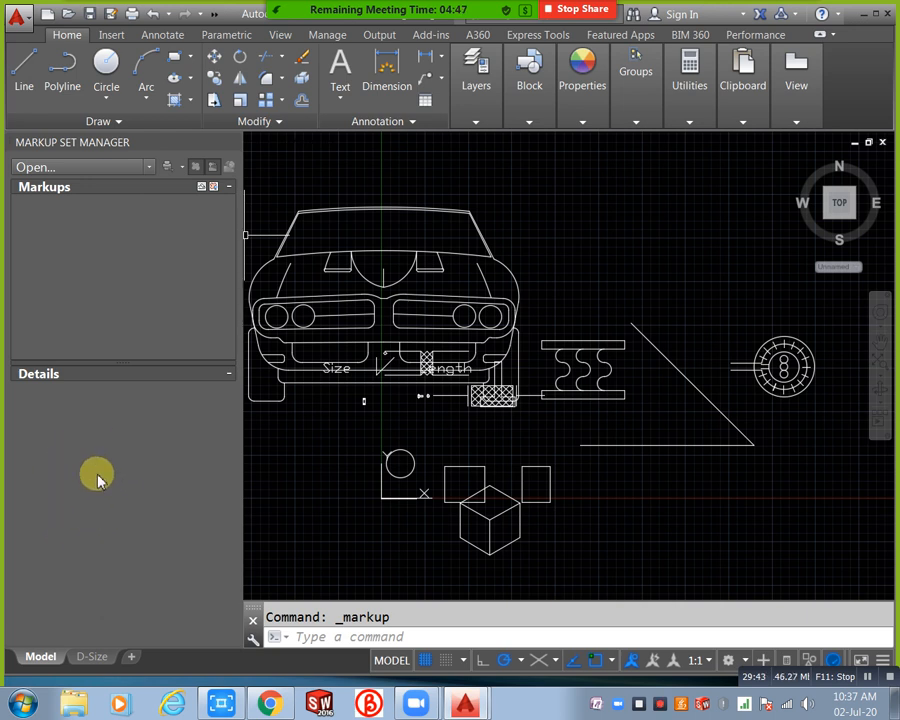
click(233, 141)
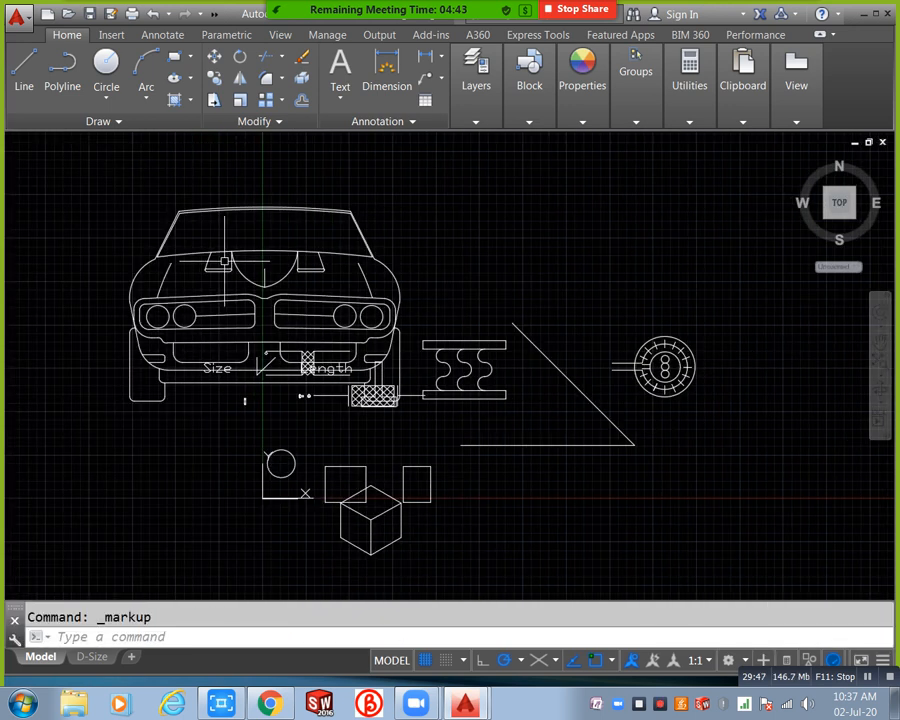
- Show the QuickCalc calculator and calculate 50*30
key(ctrl+8)
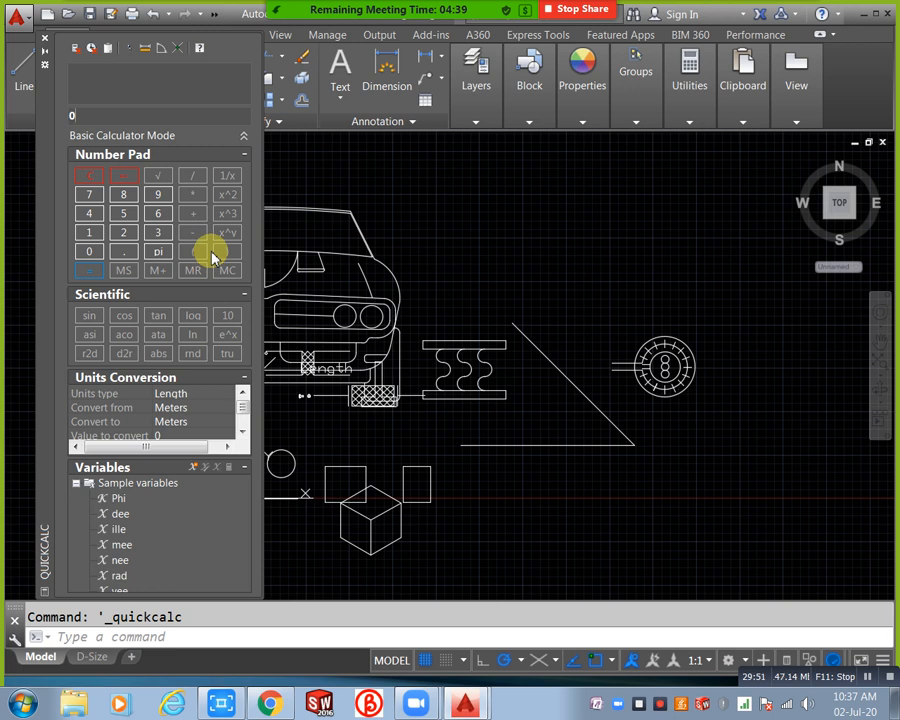
click(89, 251)
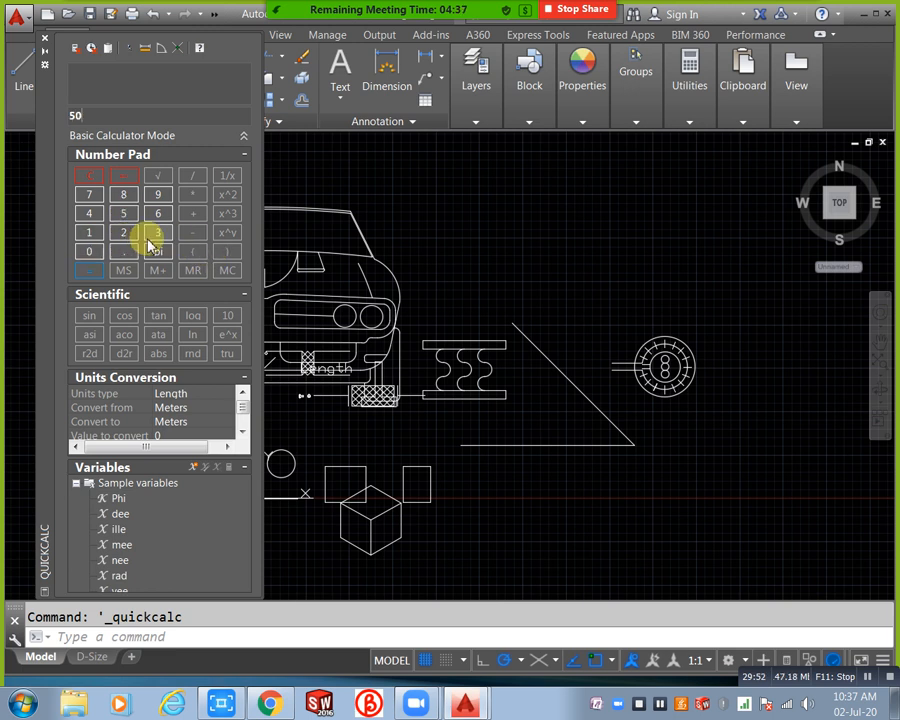
click(192, 194)
click(158, 232)
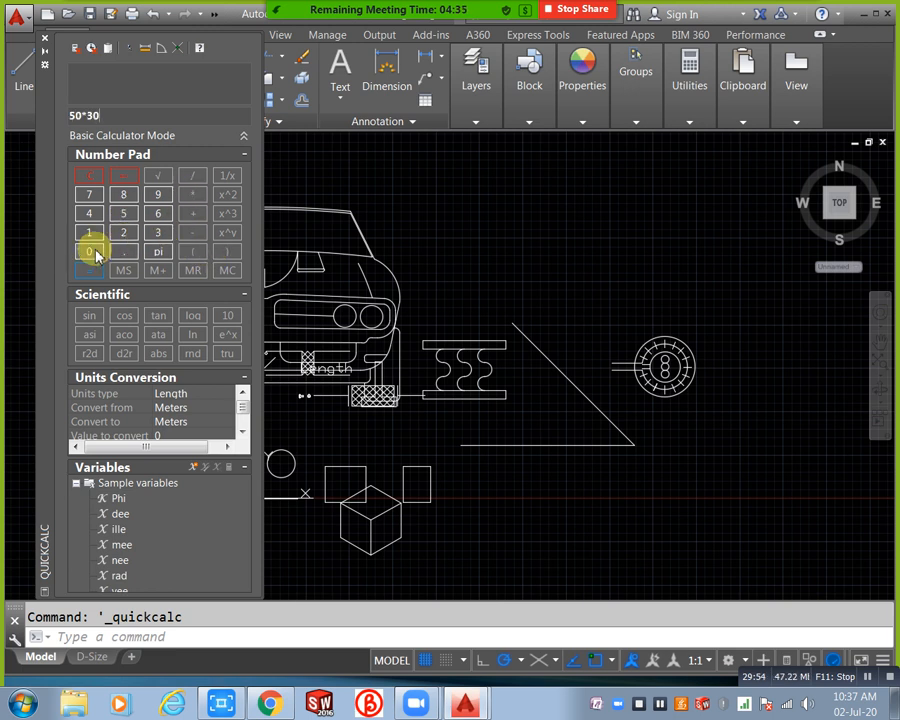
click(89, 251)
click(89, 270)
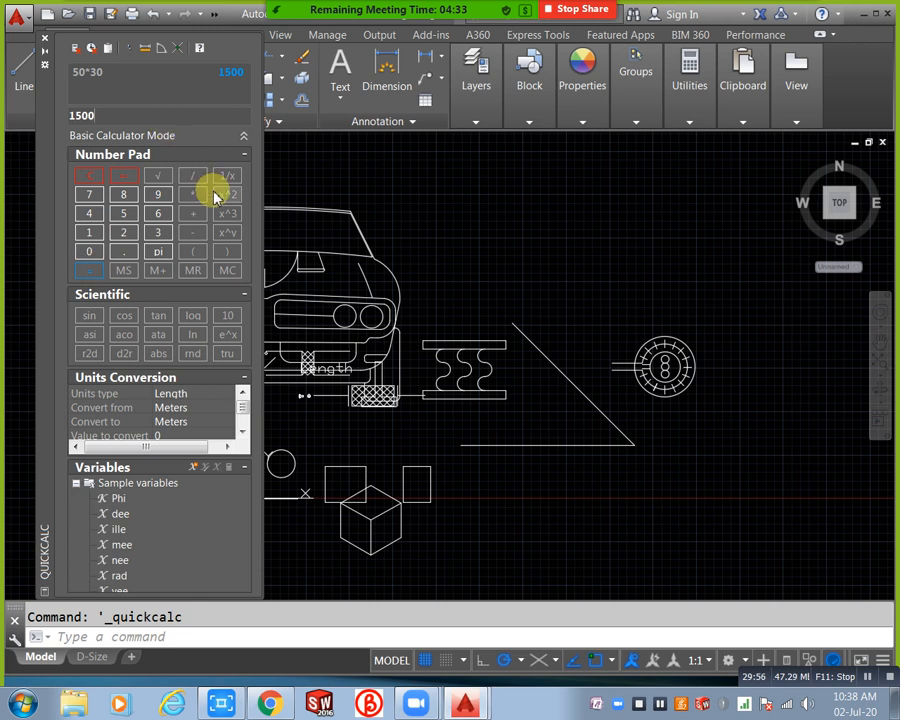
- Clear the calculator entry, calculate sin(20), and close QuickCalc
key(BackSpace)
key(BackSpace)
key(BackSpace)
key(BackSpace)
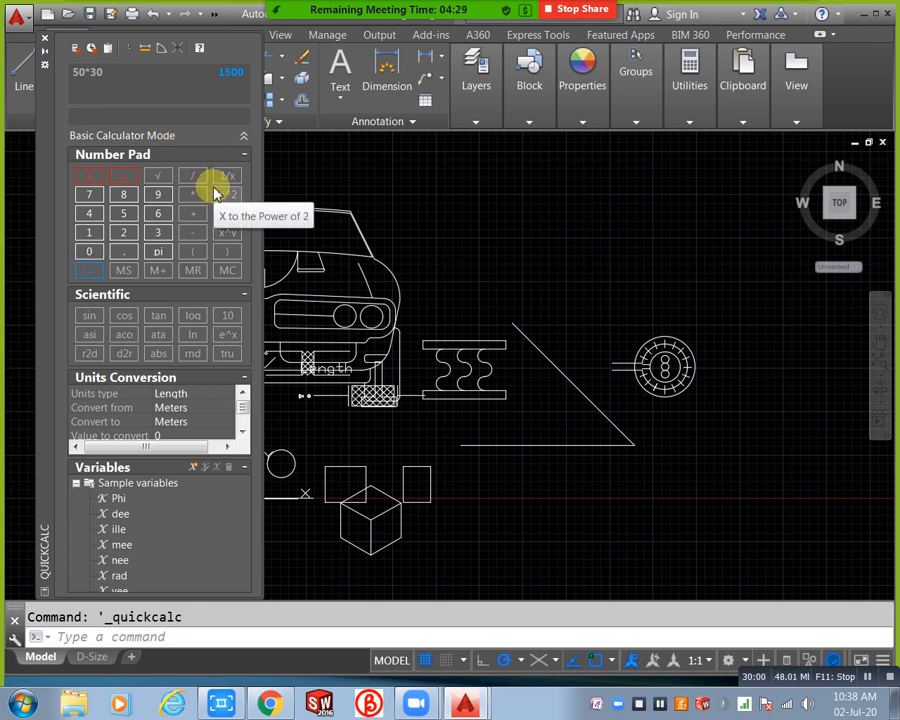
click(90, 316)
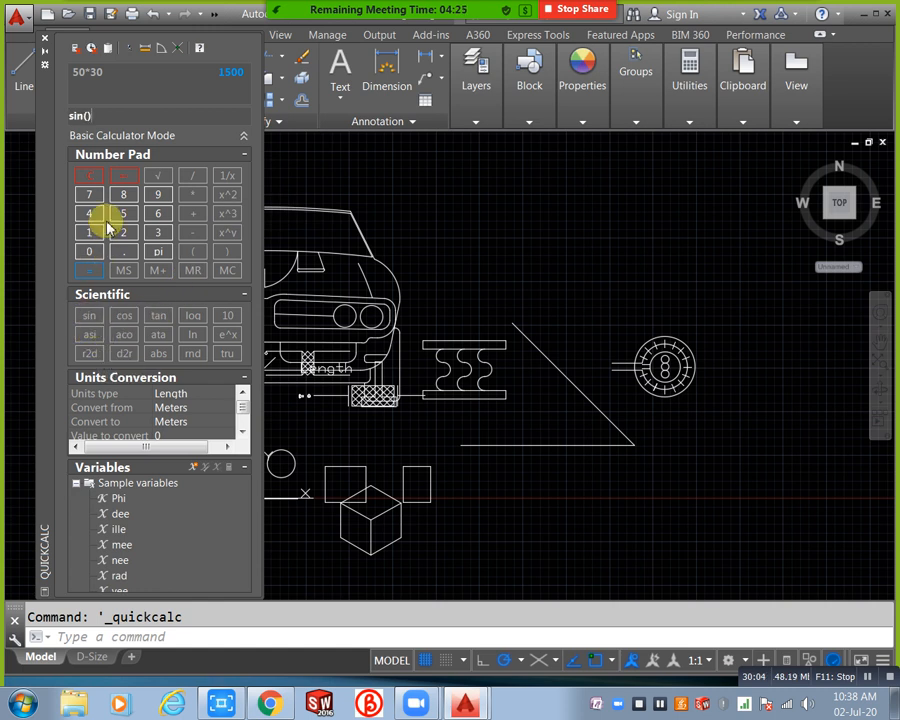
text(20)
click(94, 268)
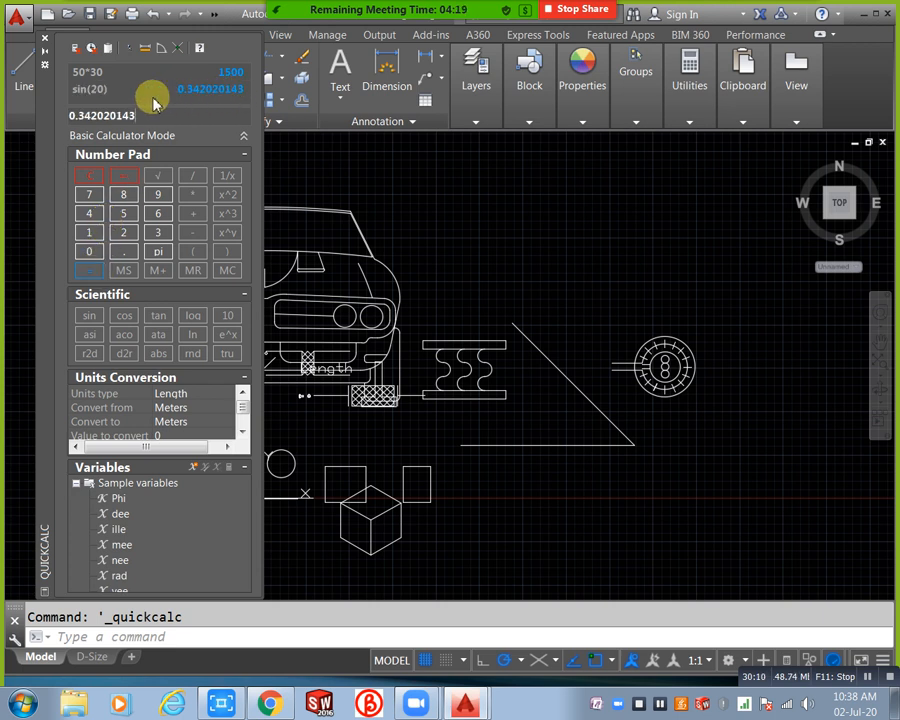
click(45, 42)
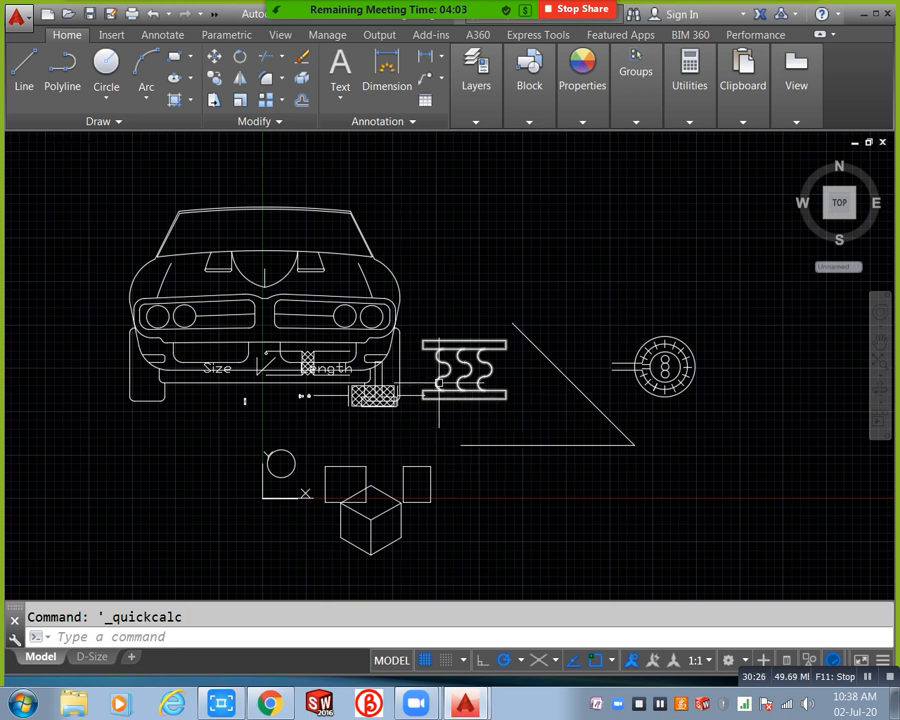
- Draw three overlapping line segments between the endpoints of the horizontal line below the diagonal line
text(1)
key(Return)
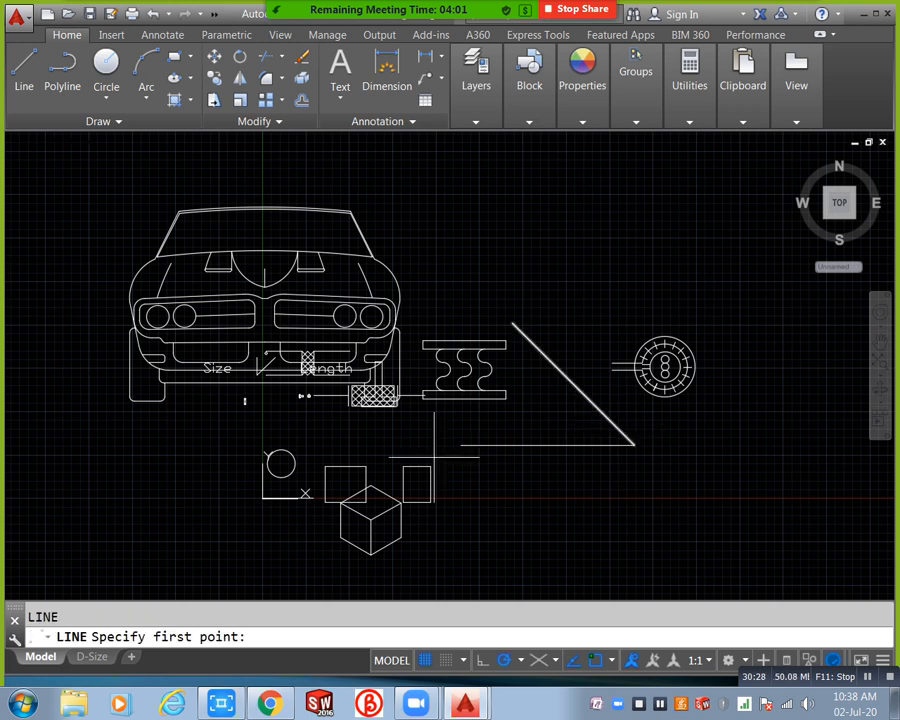
click(460, 446)
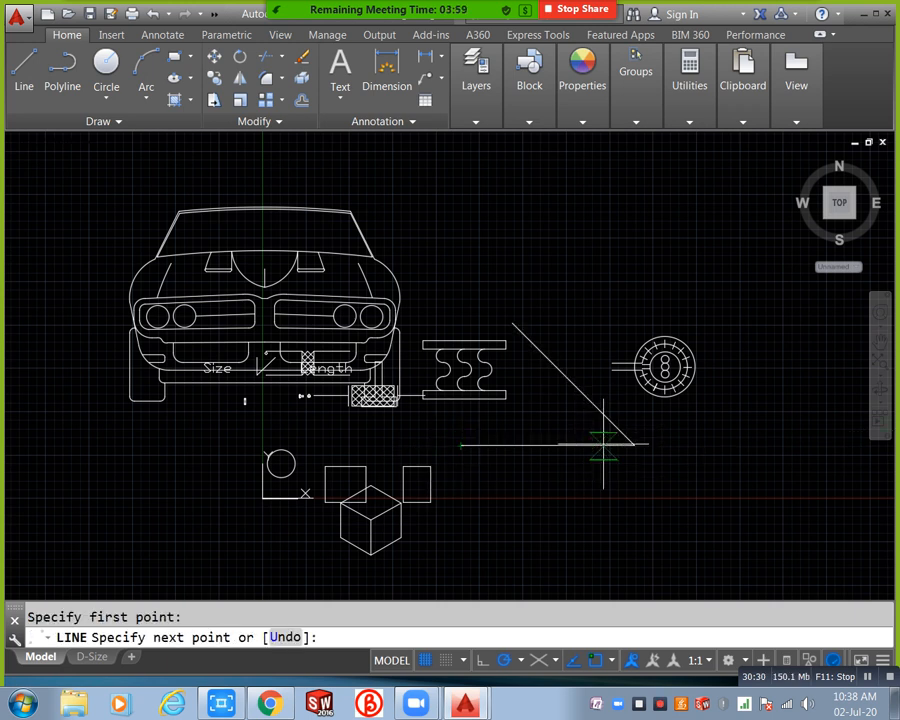
click(634, 444)
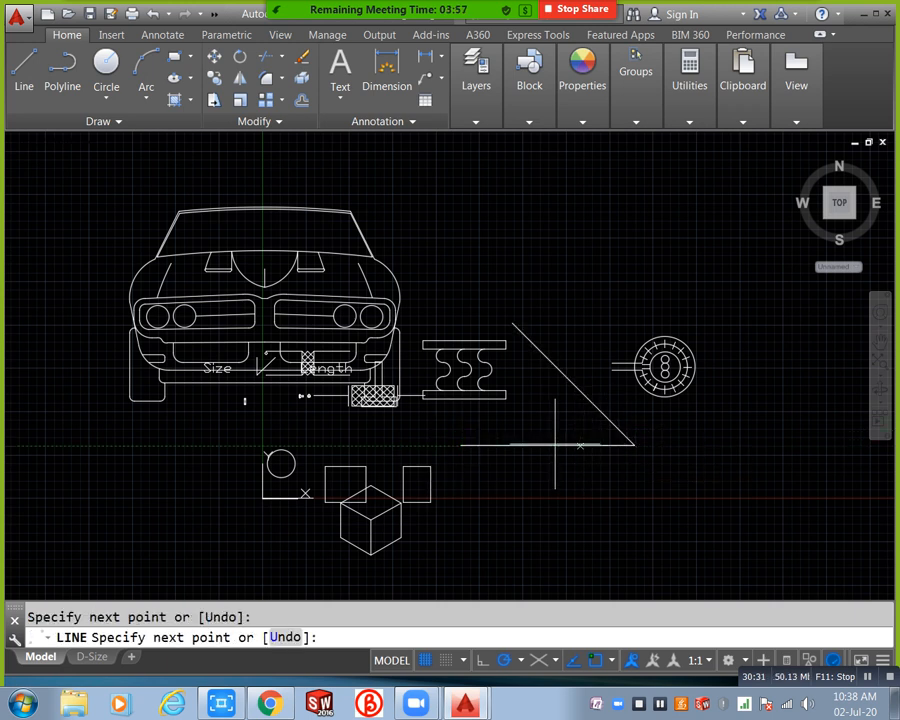
click(460, 445)
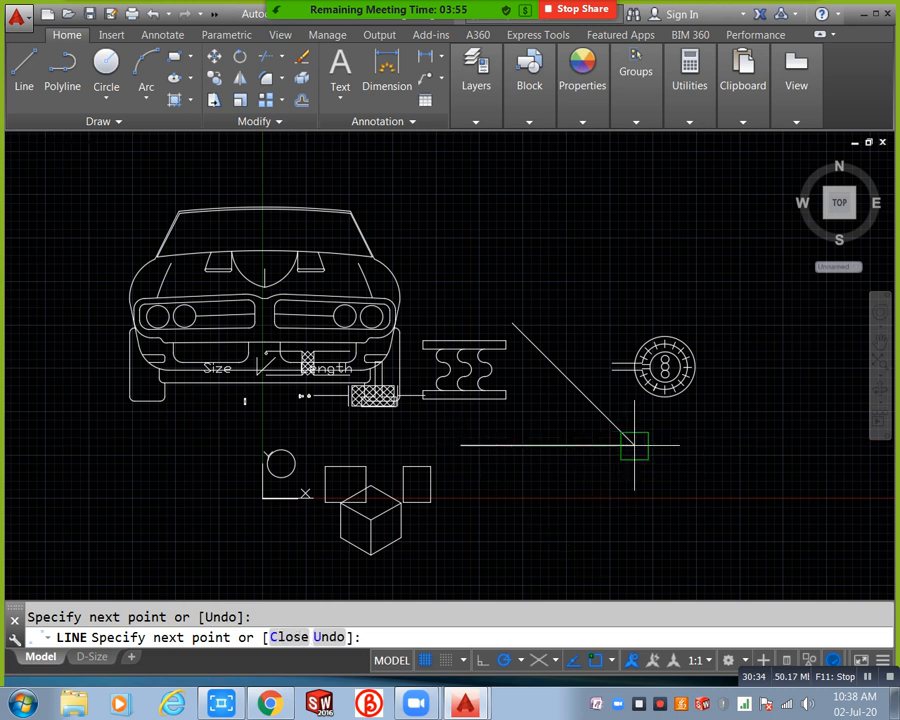
click(634, 444)
key(Escape)
- Bring up the selection cycling list for the overlapping horizontal lines and dismiss it without choosing one
scroll(633, 443, up, 2)
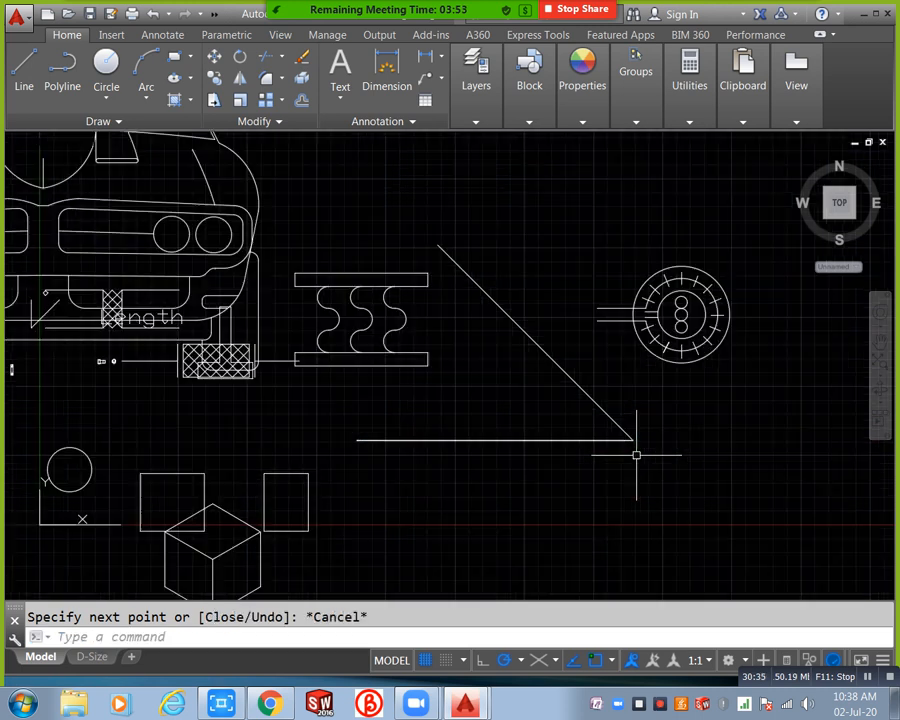
click(586, 441)
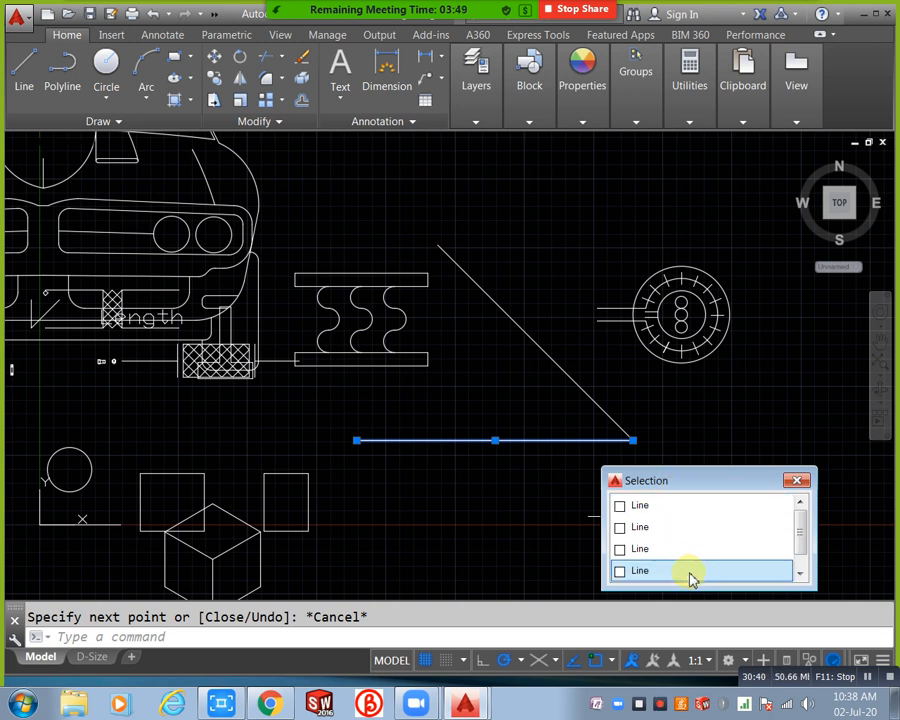
click(796, 481)
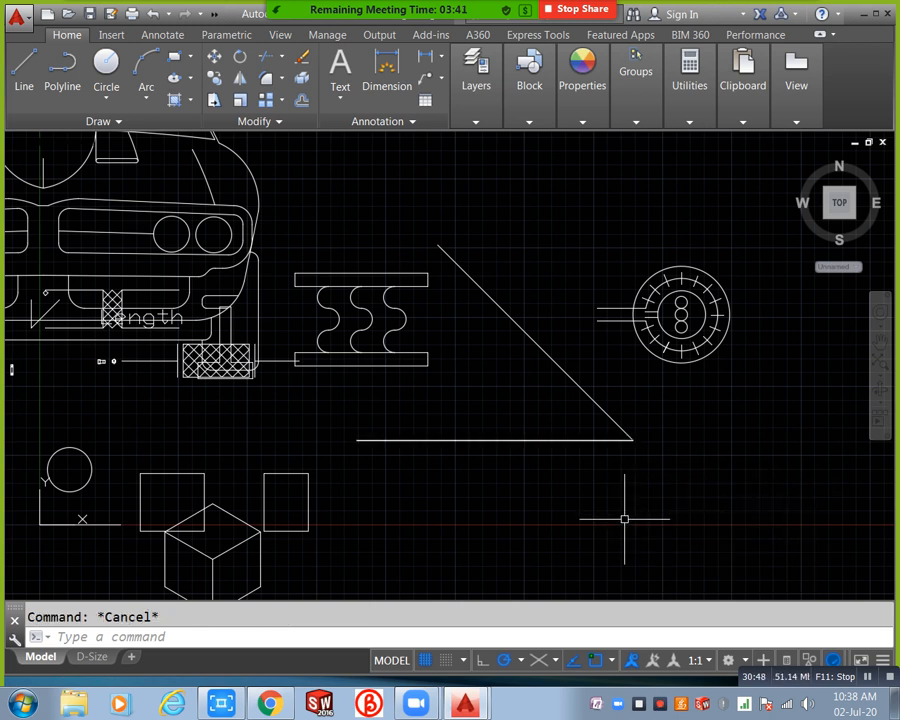
scroll(617, 500, down, 1)
scroll(590, 455, up, 1)
middle_drag(610, 461, 622, 464)
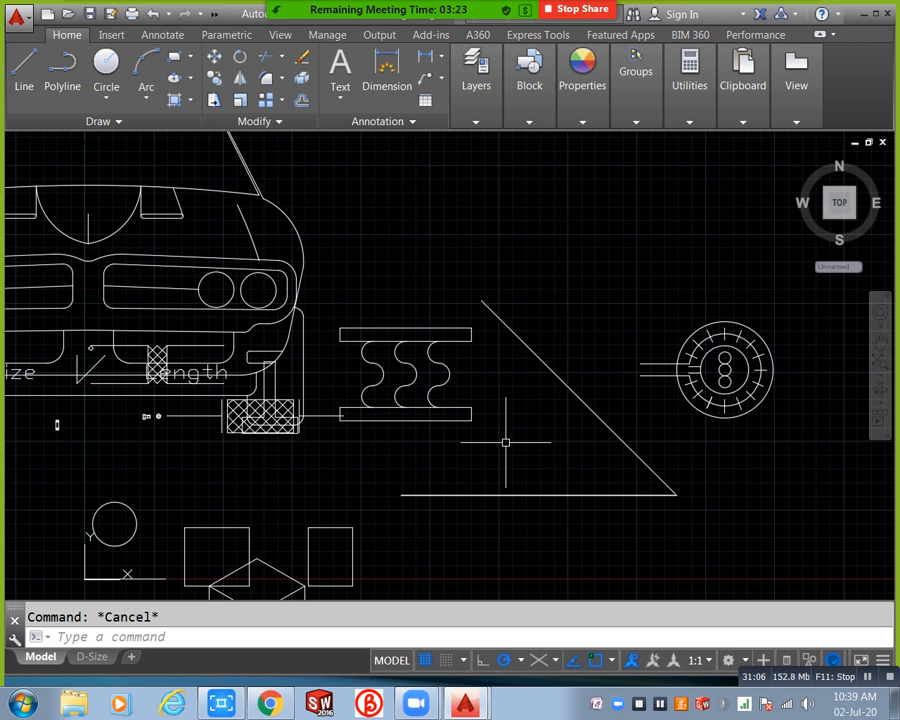
scroll(458, 486, down, 2)
middle_drag(458, 486, 544, 428)
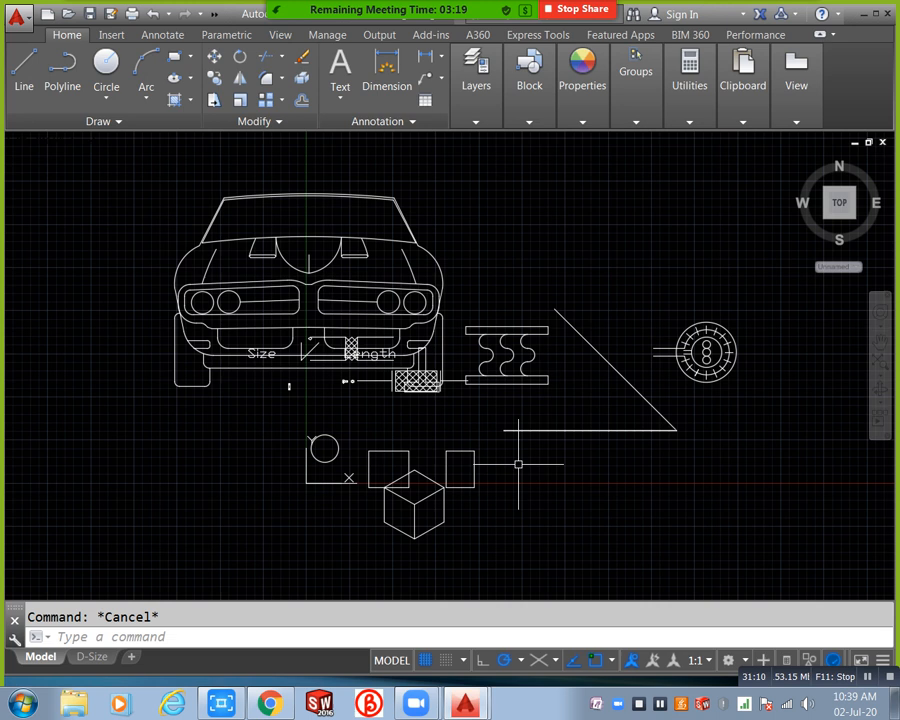
middle_drag(516, 466, 484, 476)
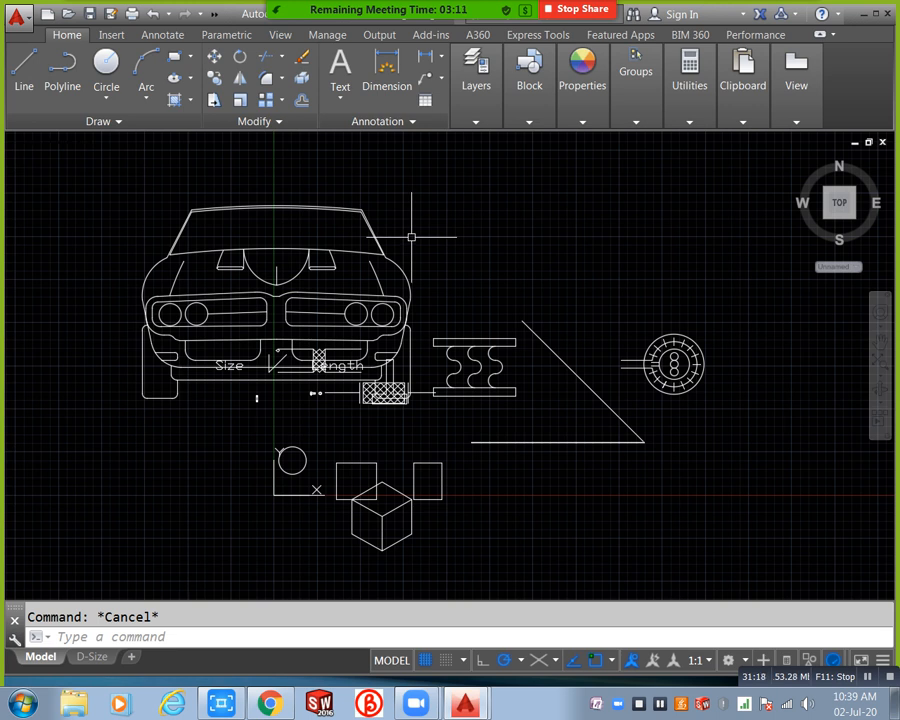
- Demonstrate window and crossing selection boxes in the empty area beside the car's roof, and cancel the selection
click(436, 216)
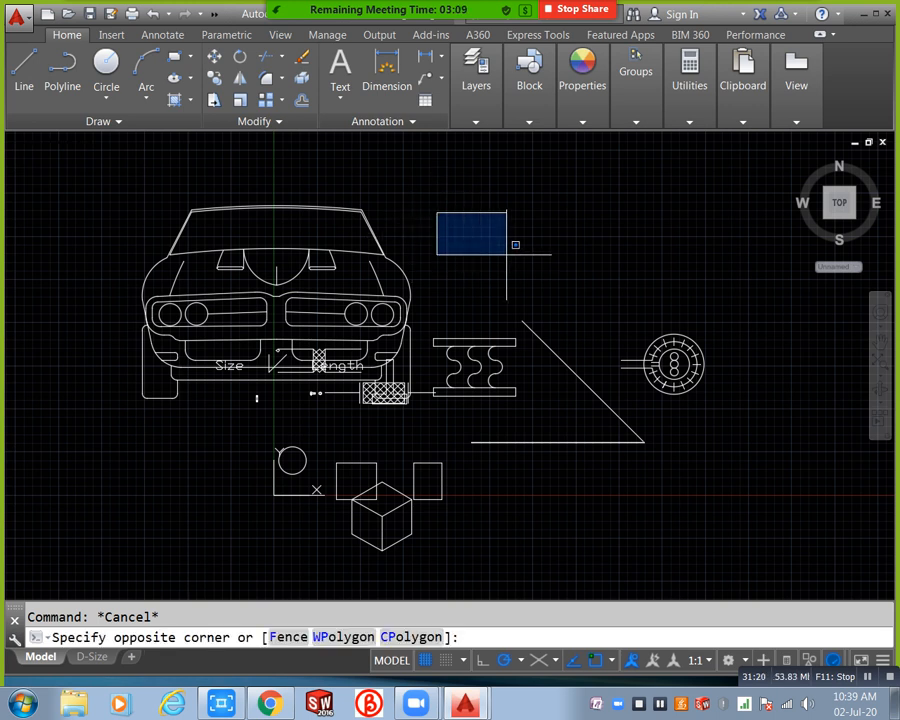
click(506, 255)
click(548, 261)
click(446, 200)
click(435, 187)
click(507, 224)
click(564, 284)
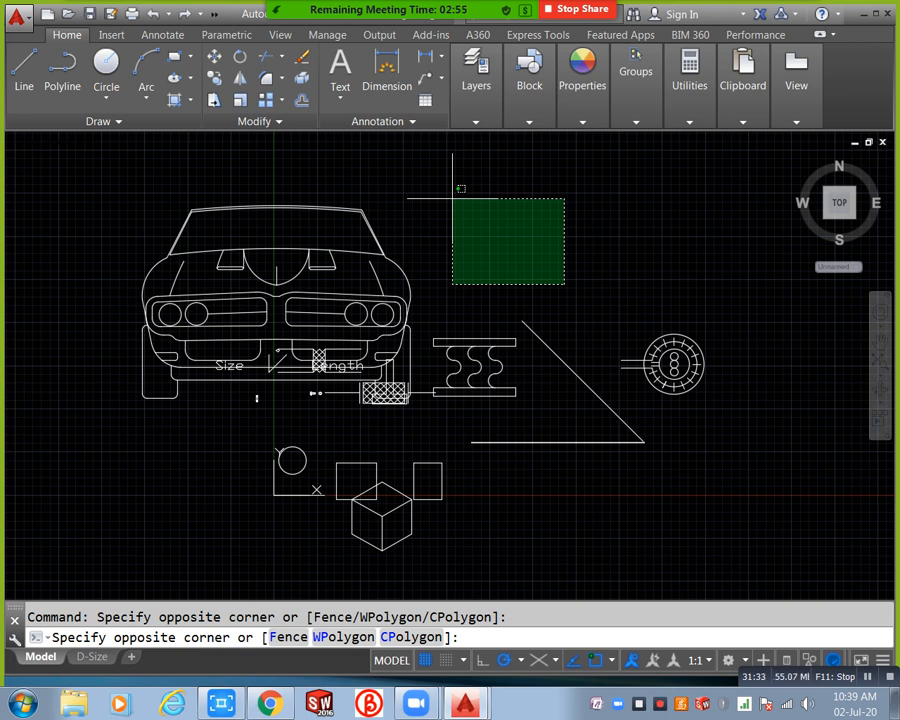
key(Escape)
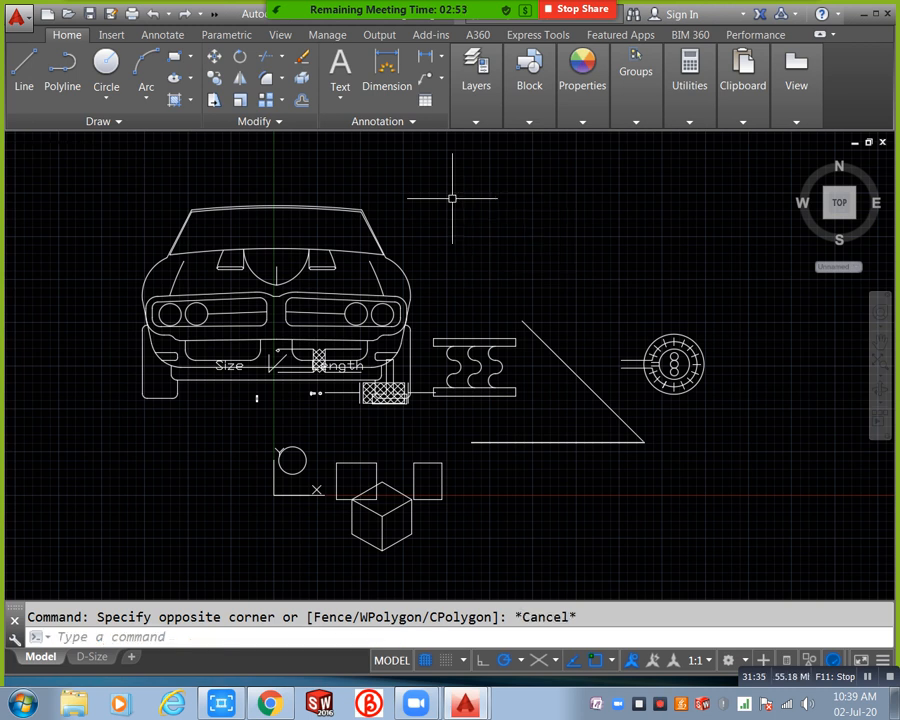